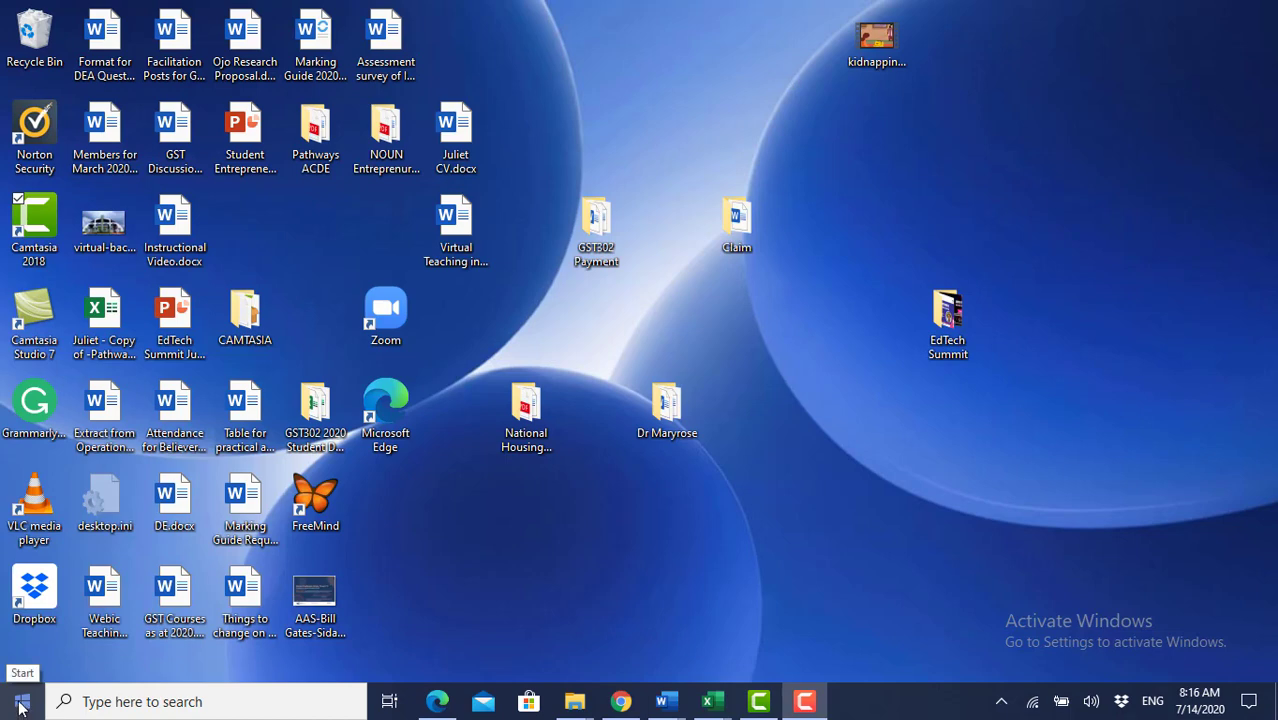
Step: Launch Word, maximize its window and create a new blank document
click(21, 705)
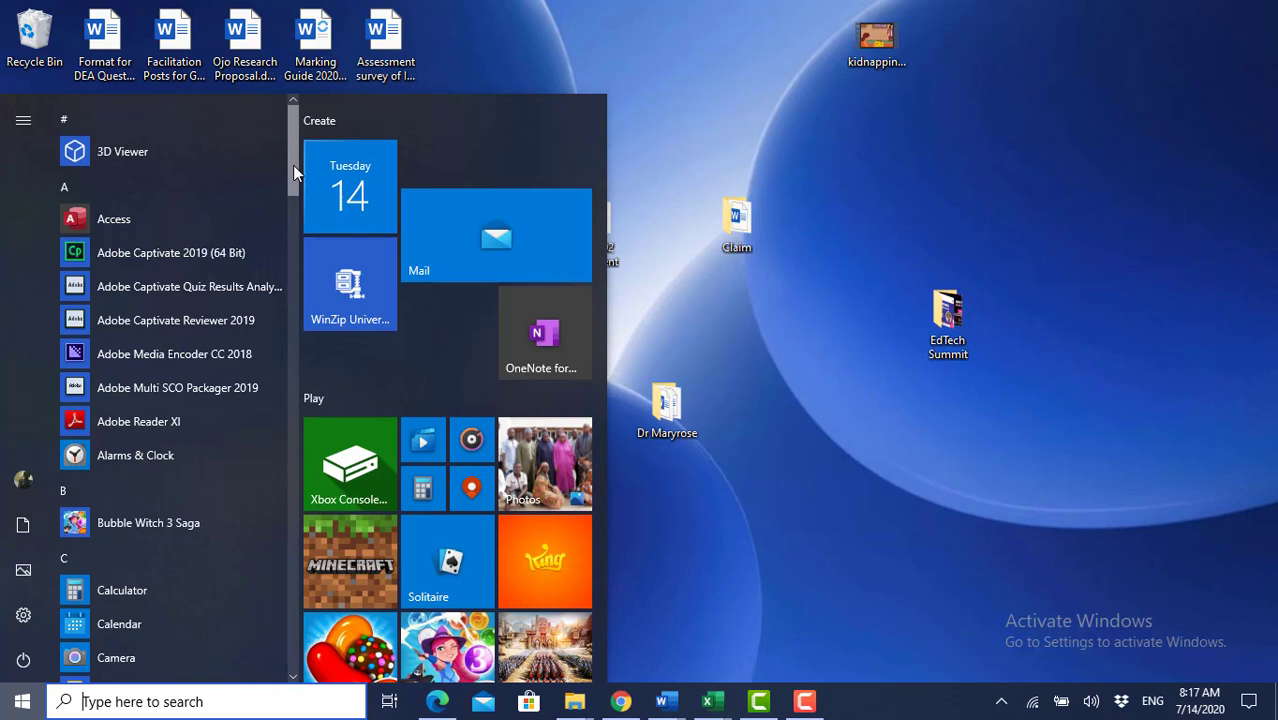
drag(293, 165, 282, 593)
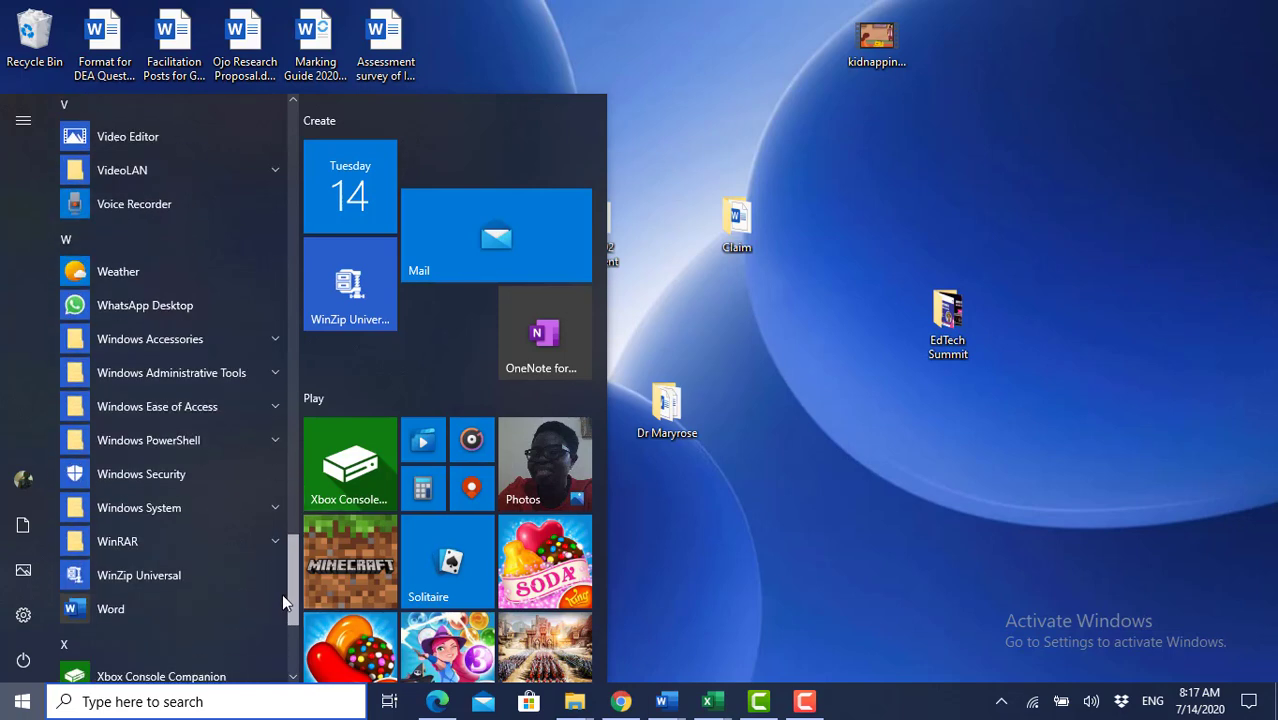
click(112, 603)
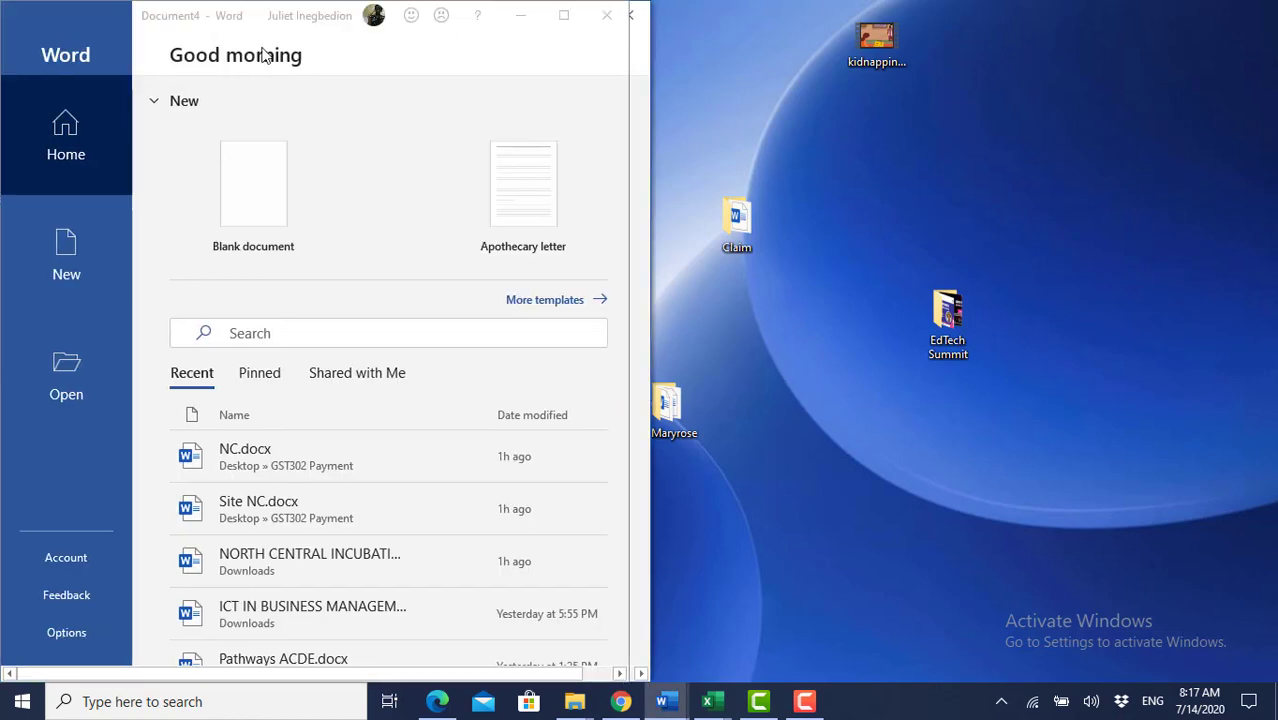
click(566, 16)
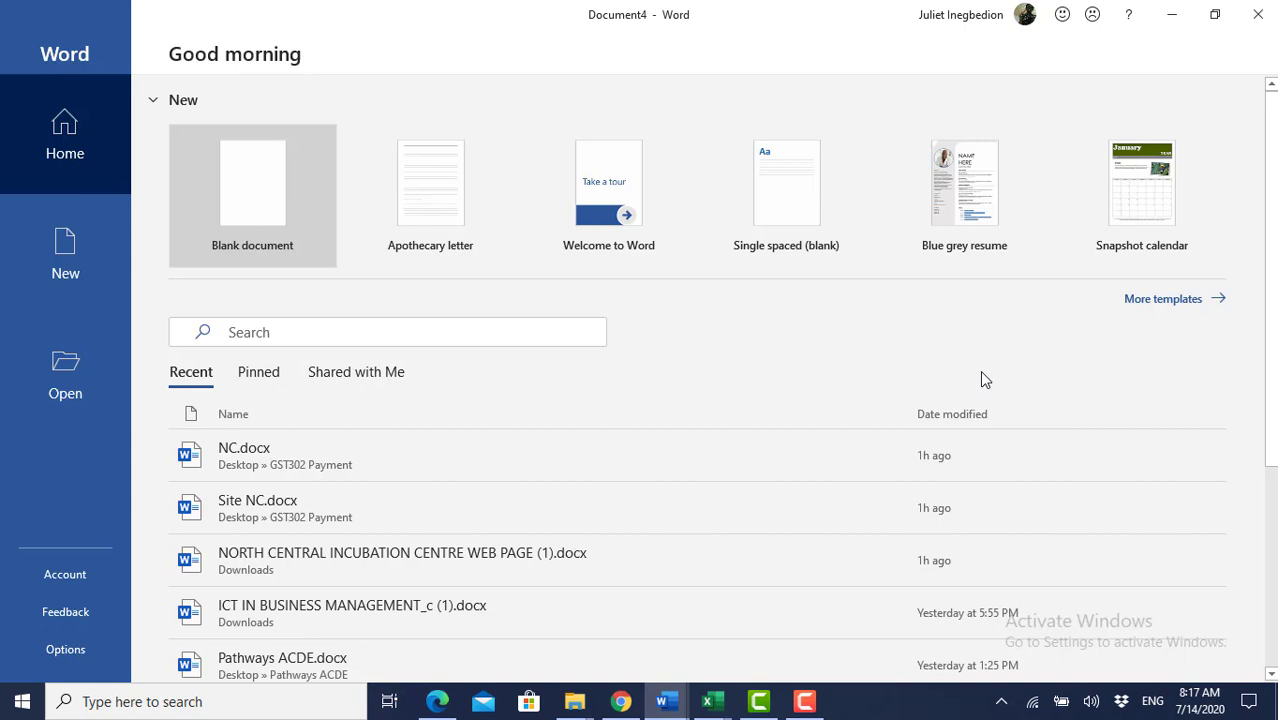
click(258, 198)
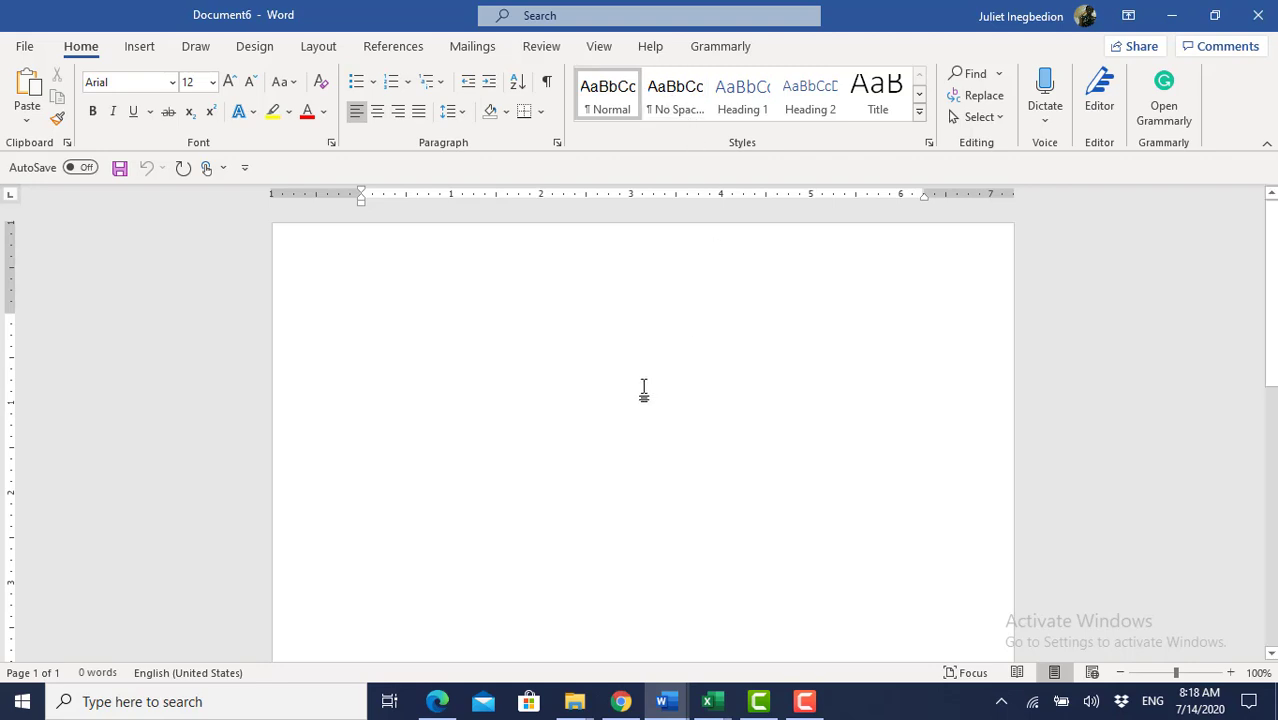
Step: Review the file commands and the available Save As locations, and return to the blank document
click(25, 47)
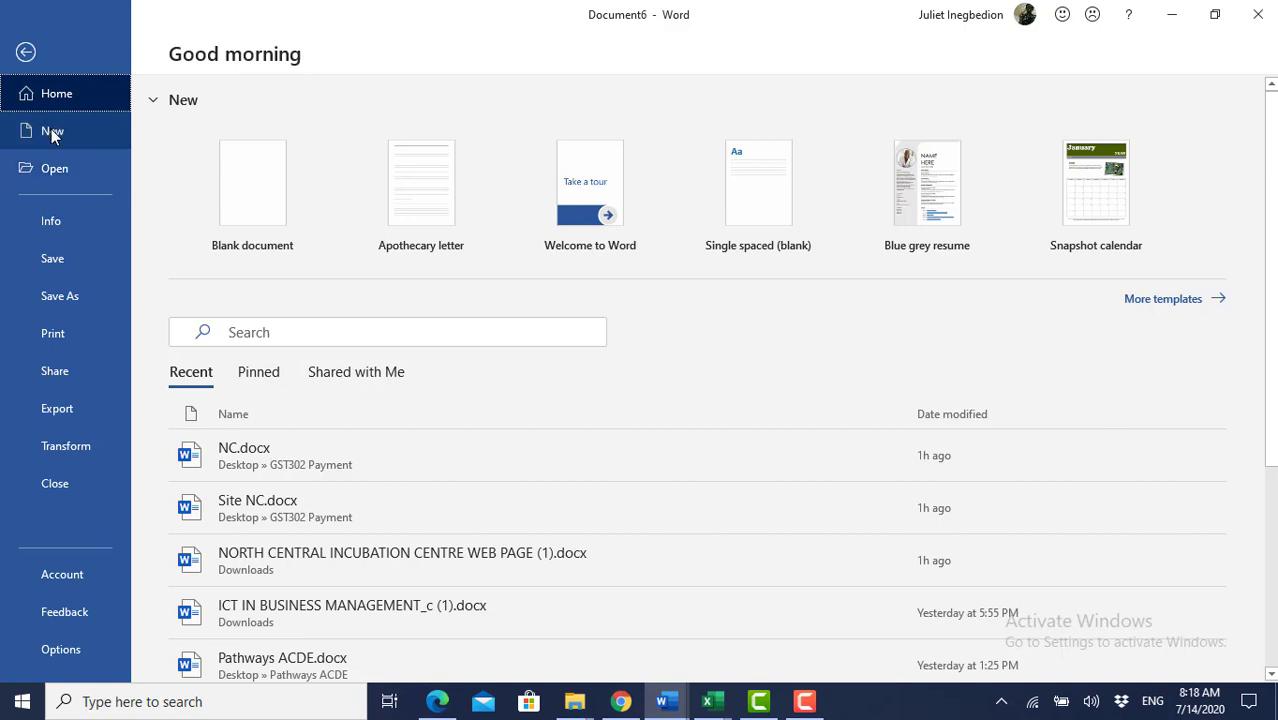
click(26, 54)
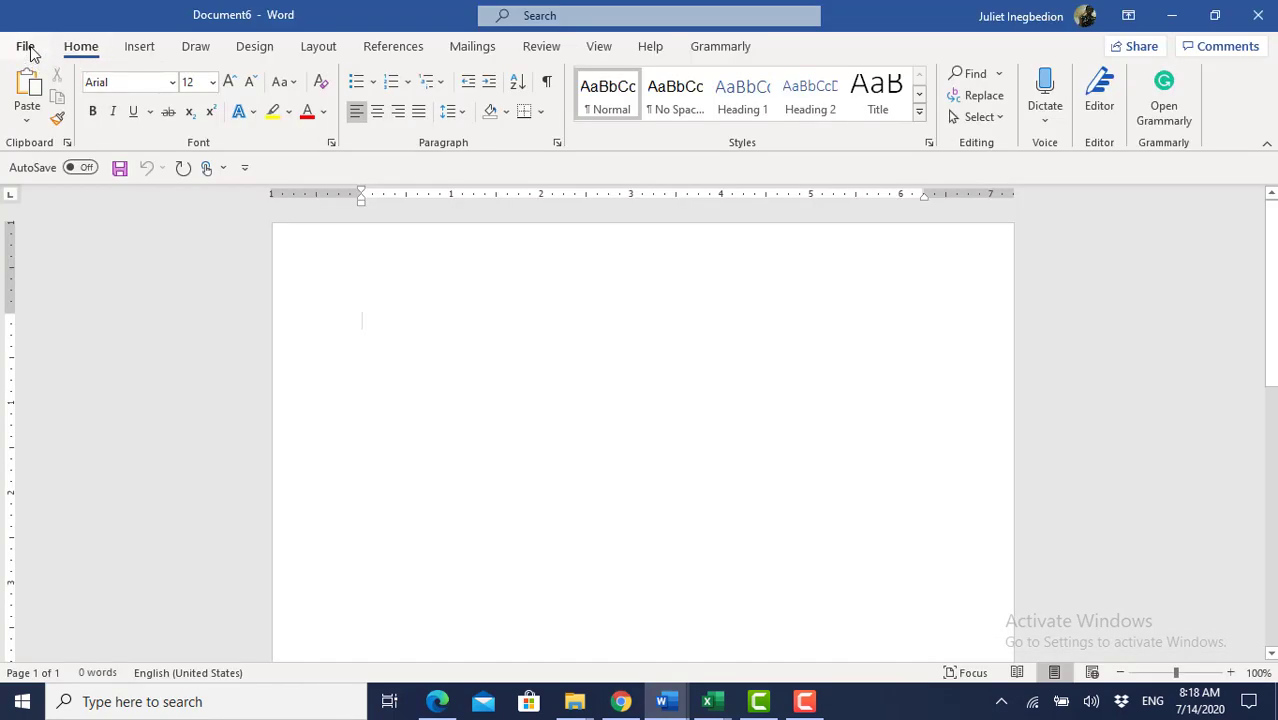
click(27, 48)
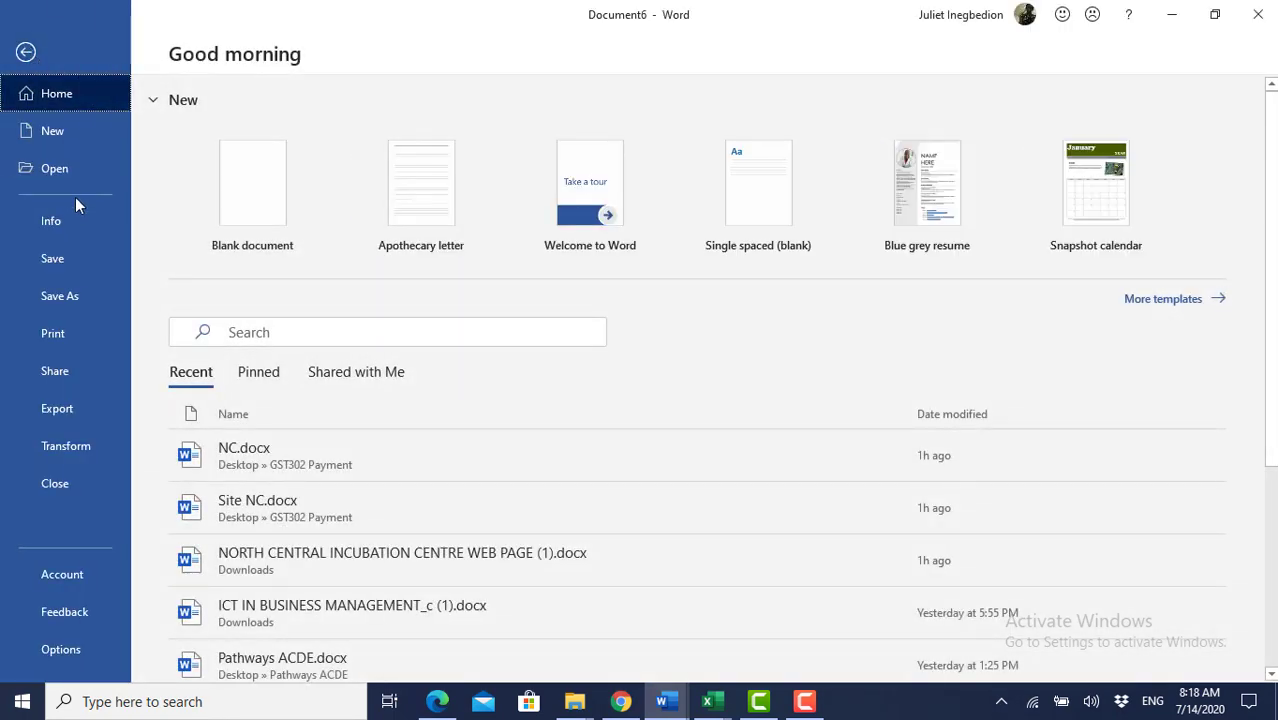
click(74, 296)
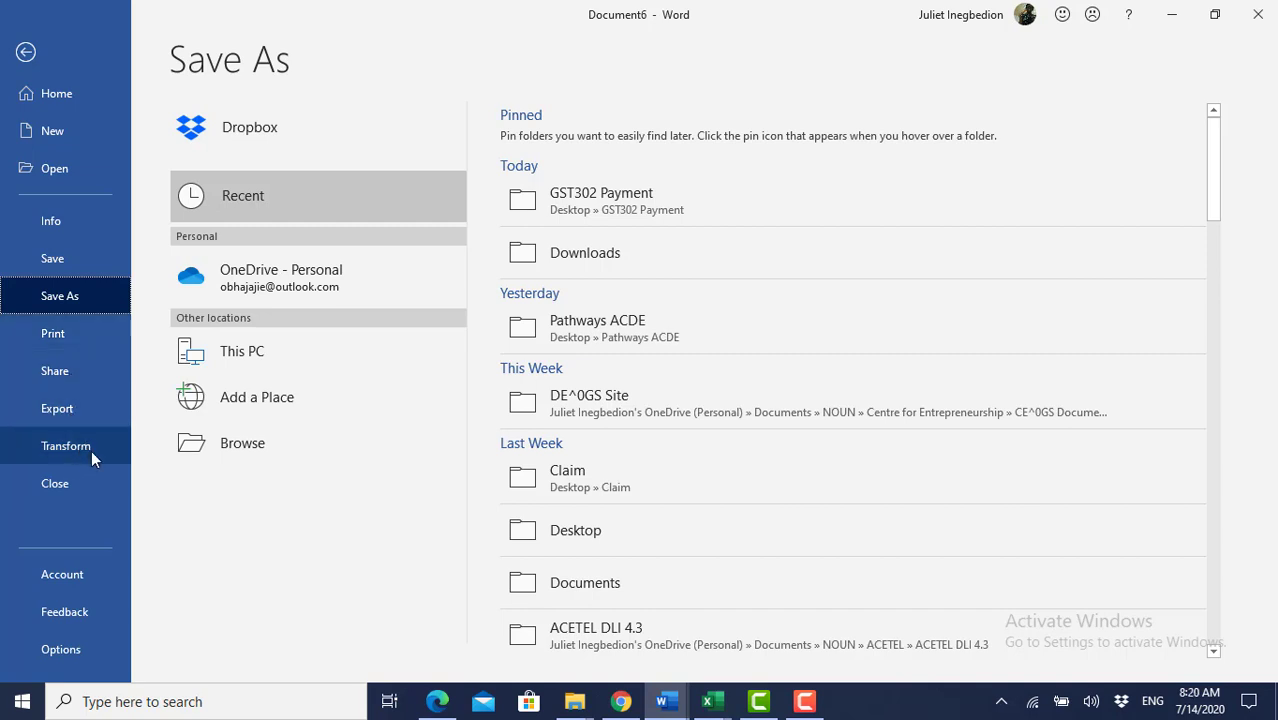
click(25, 48)
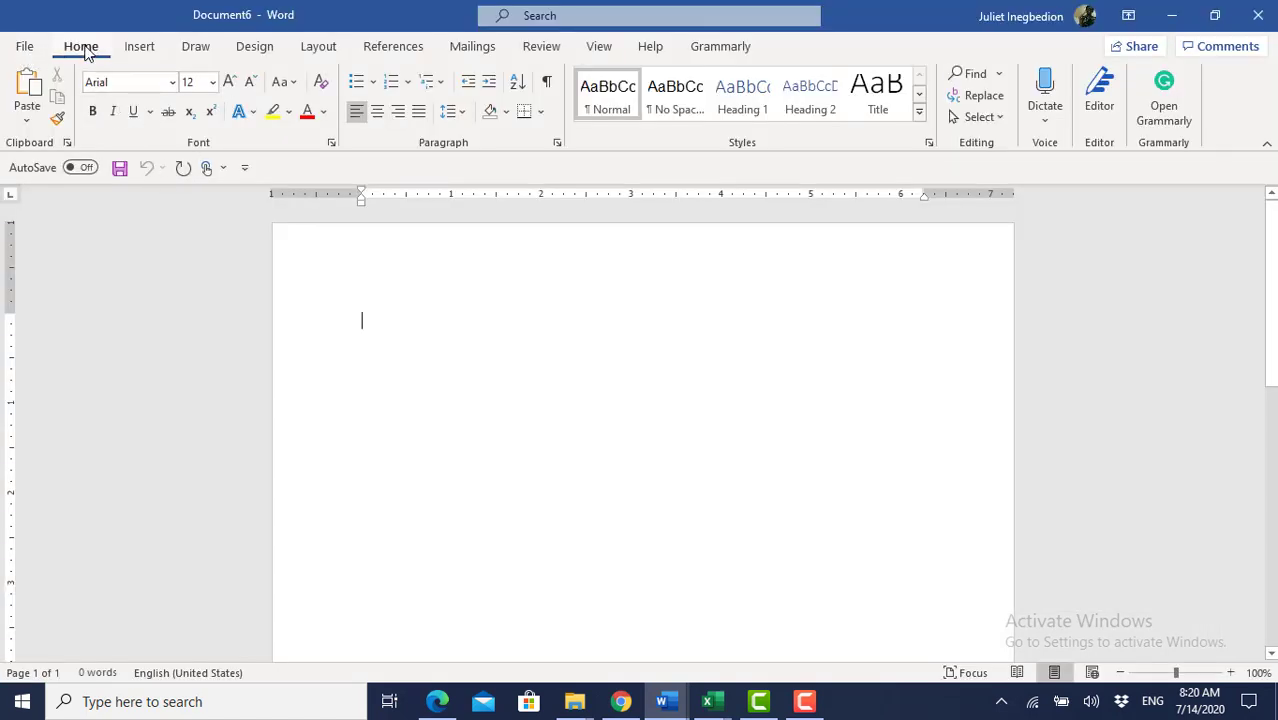
Step: Bring the blank Document4 window to the front and maximize it
click(172, 88)
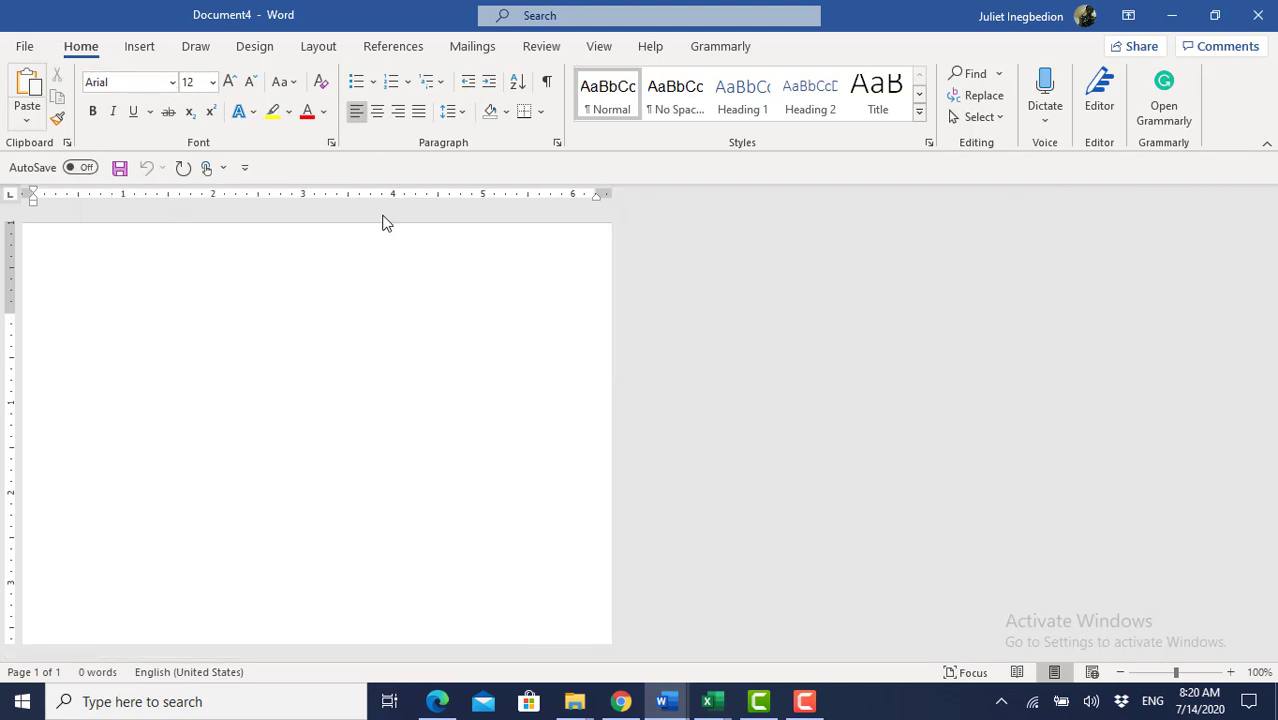
click(1217, 16)
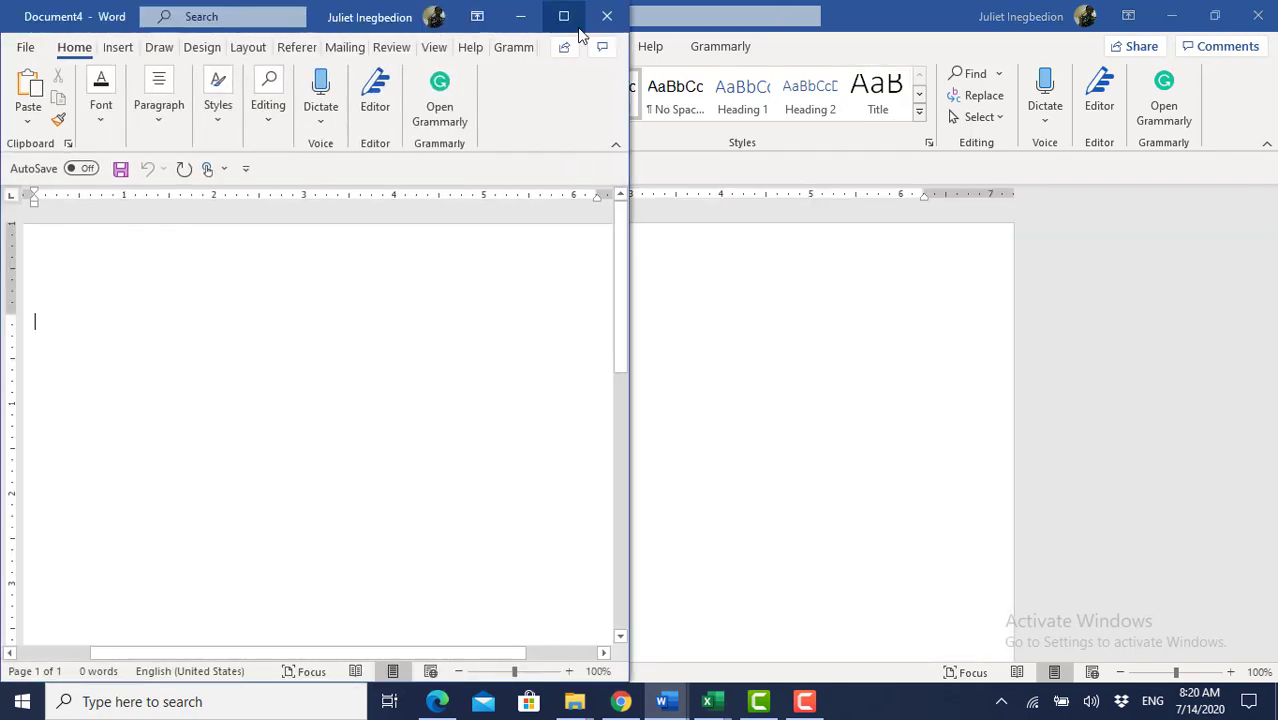
click(563, 16)
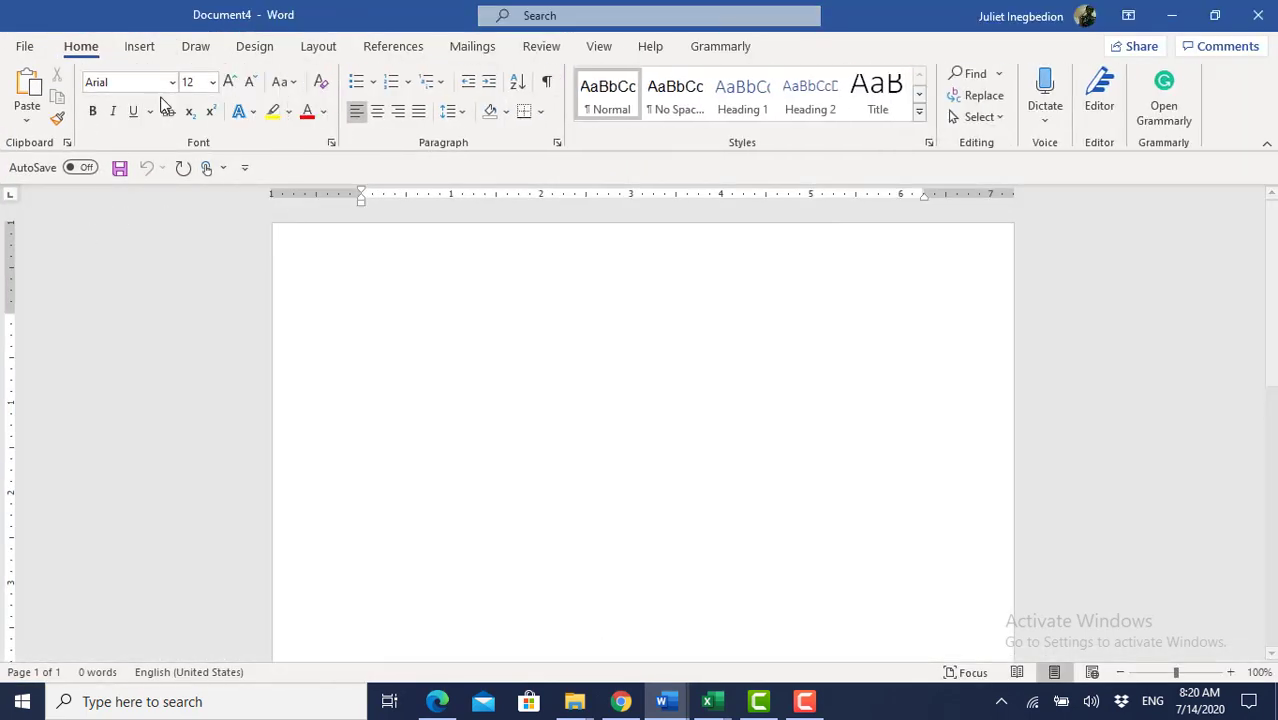
Step: Look through the available fonts and font sizes without changing the current ones
click(173, 83)
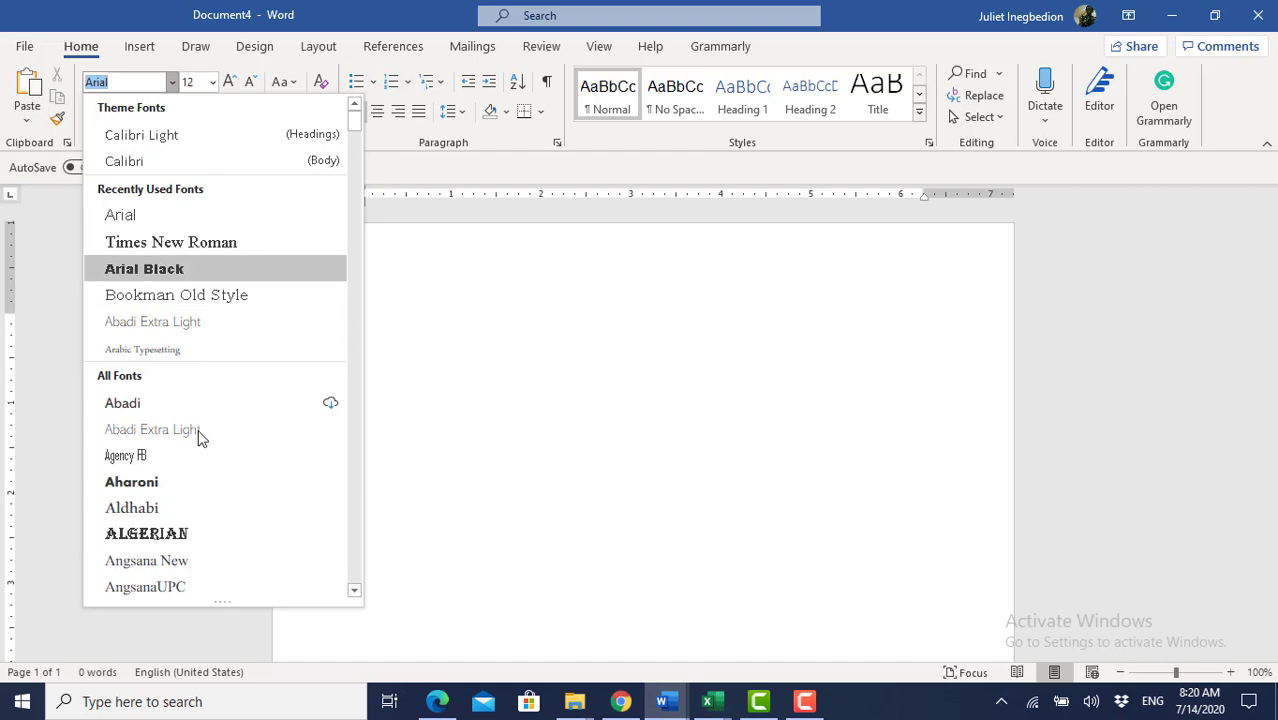
click(540, 351)
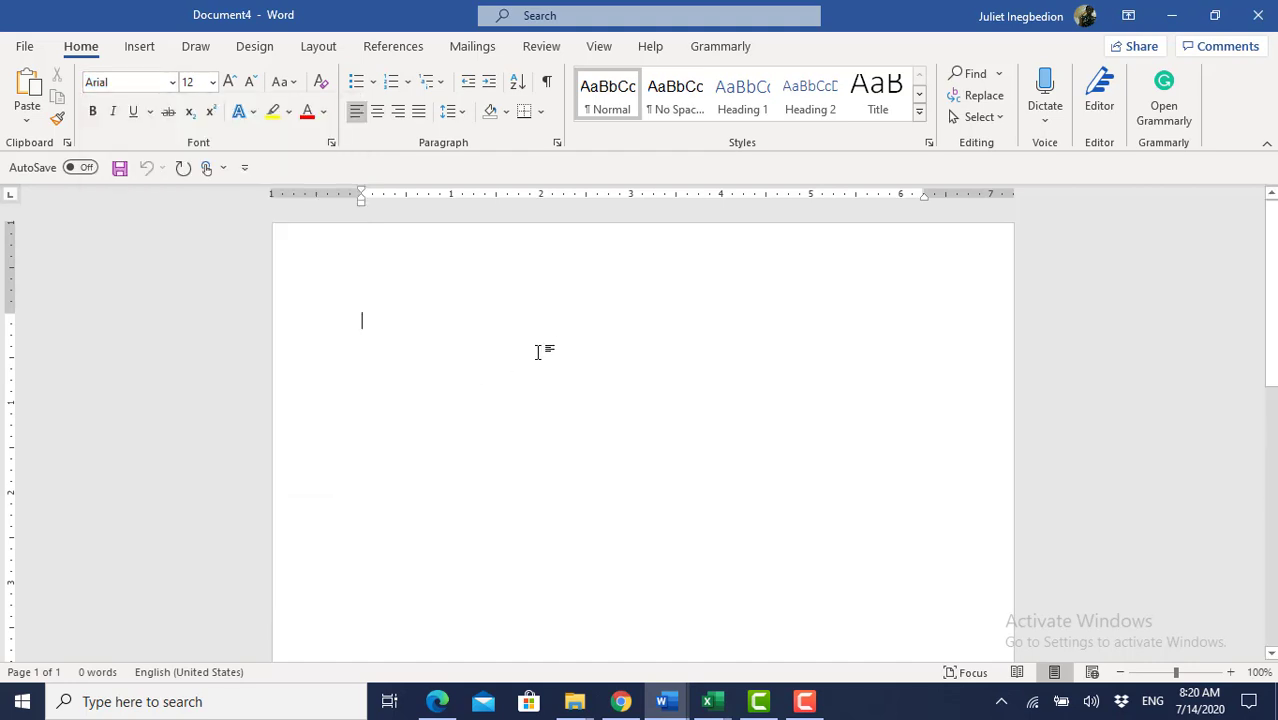
click(213, 83)
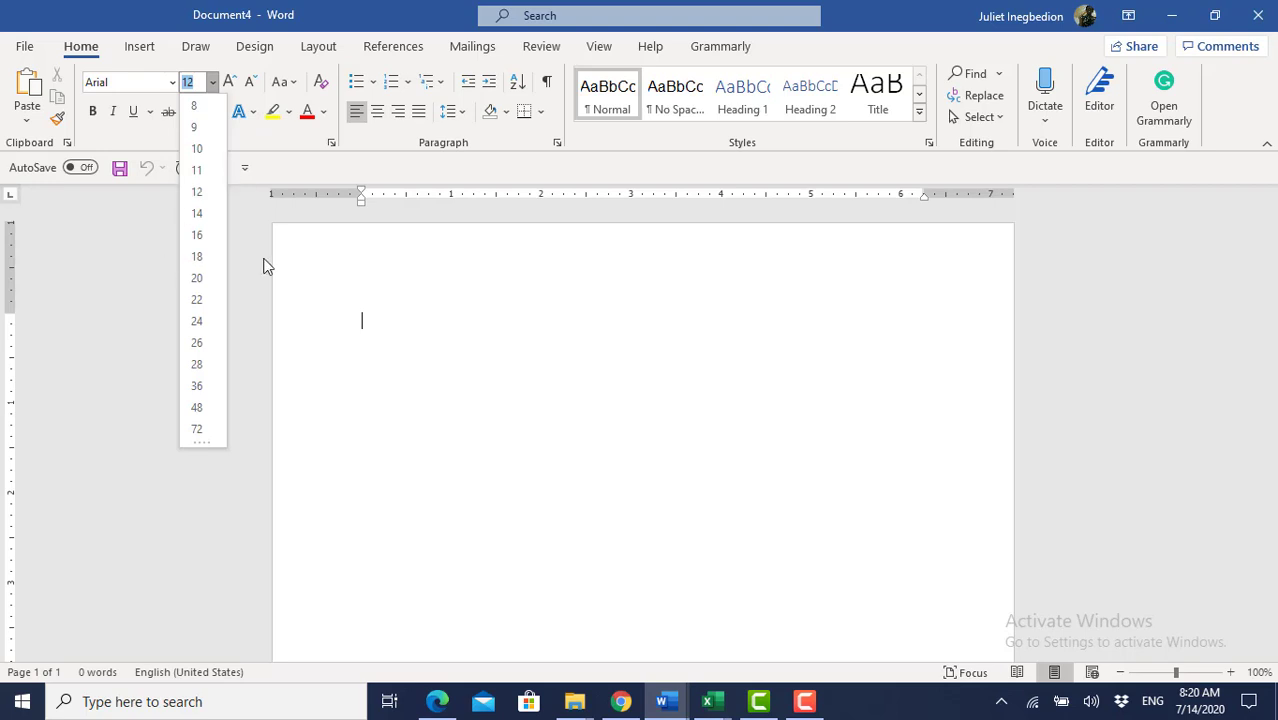
click(355, 296)
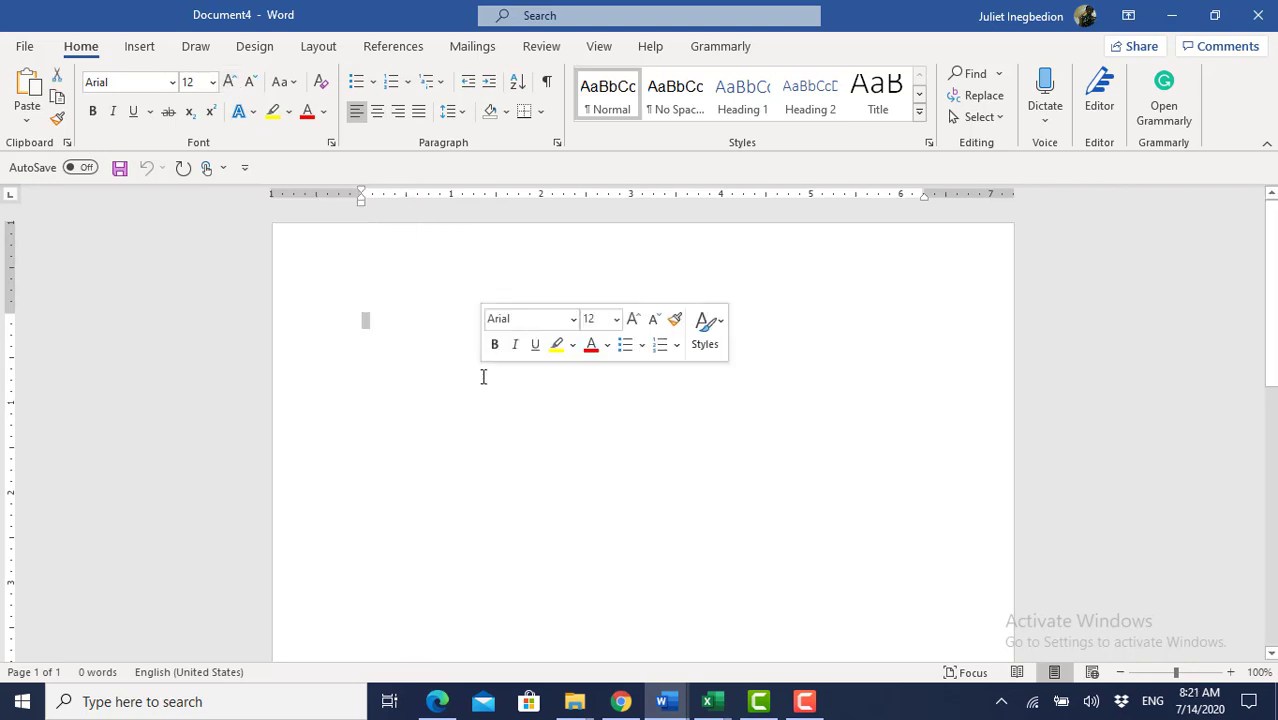
Step: Enter the word "The" on the first line and enlarge it stepwise to font size 24
text(the)
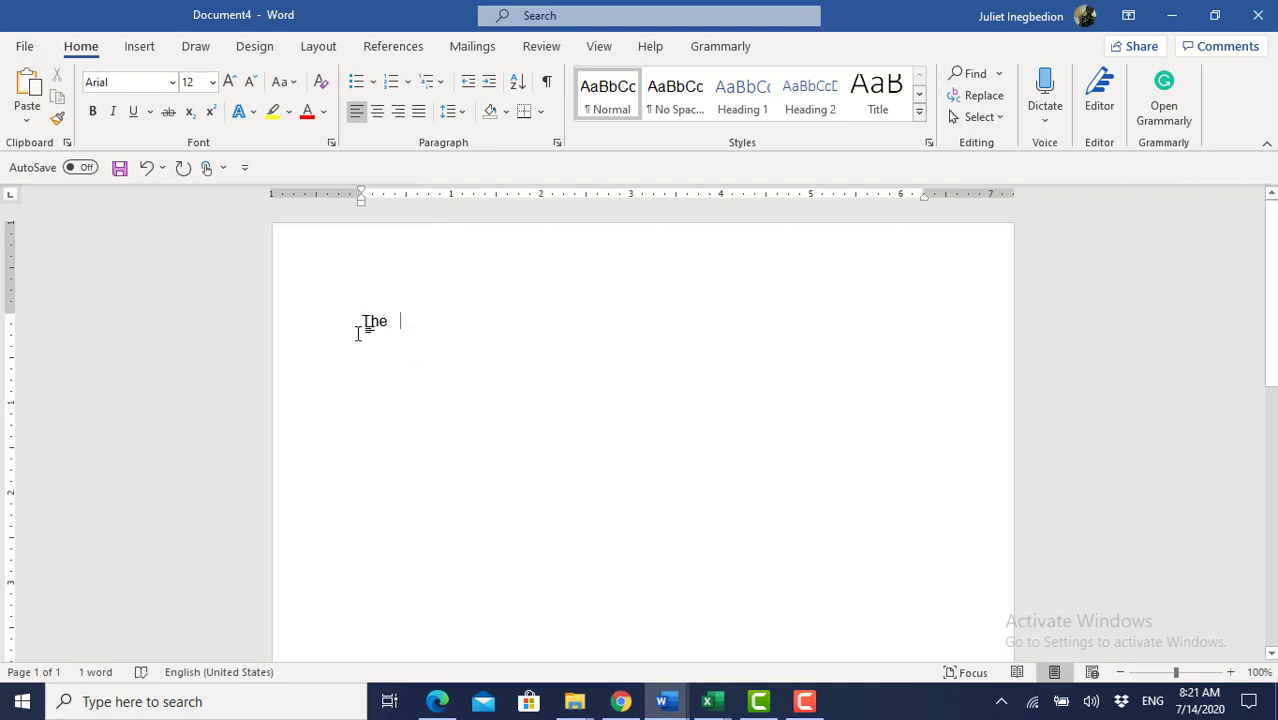
double_click(409, 328)
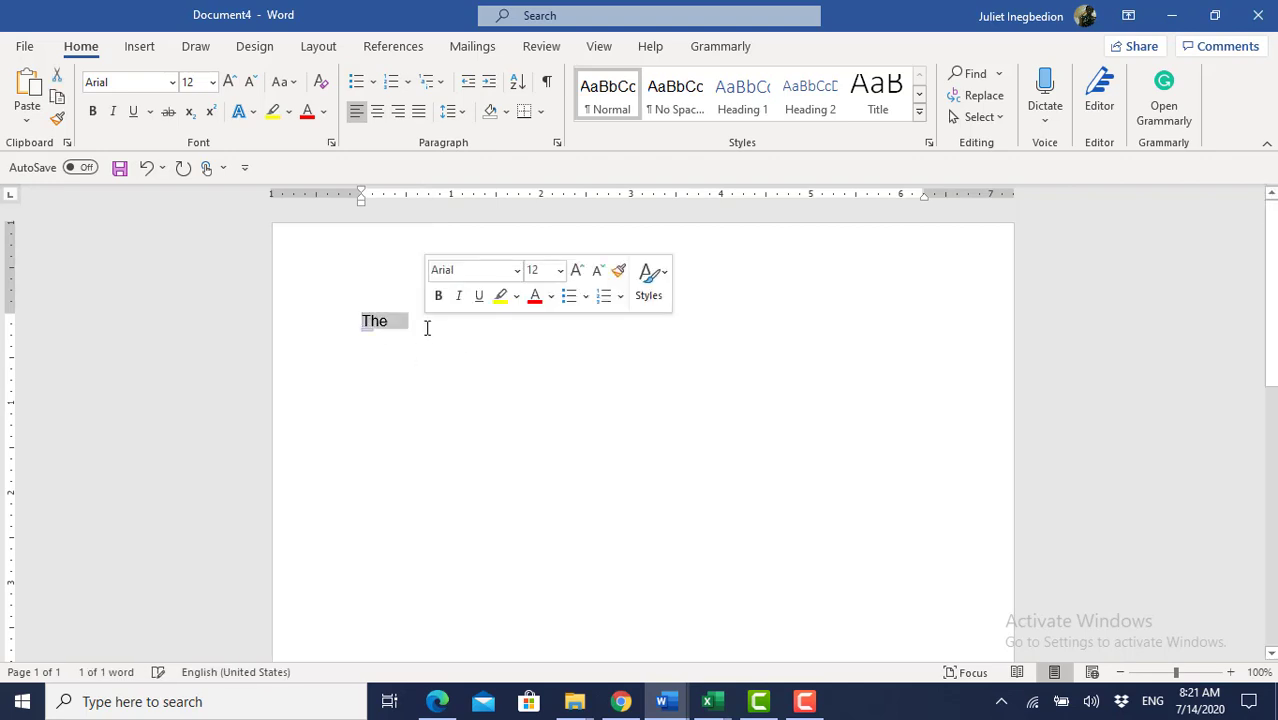
click(229, 82)
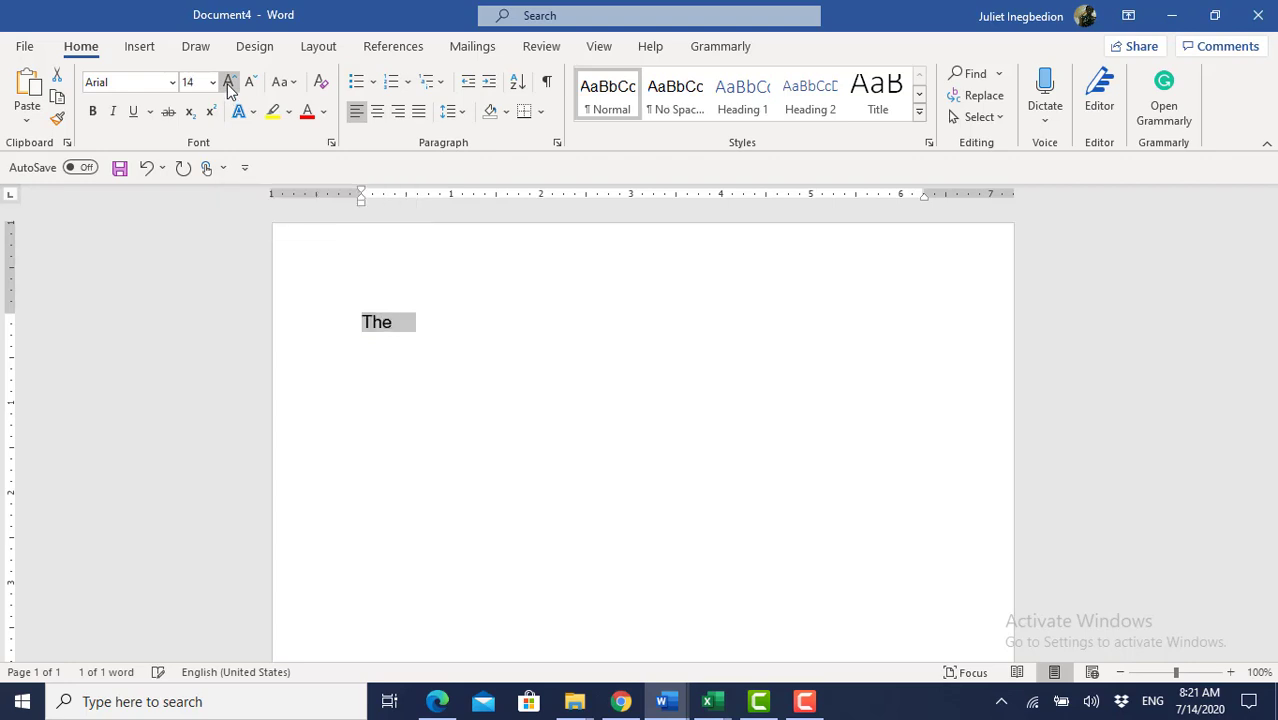
click(229, 82)
click(229, 82)
click(229, 82)
click(229, 82)
click(229, 82)
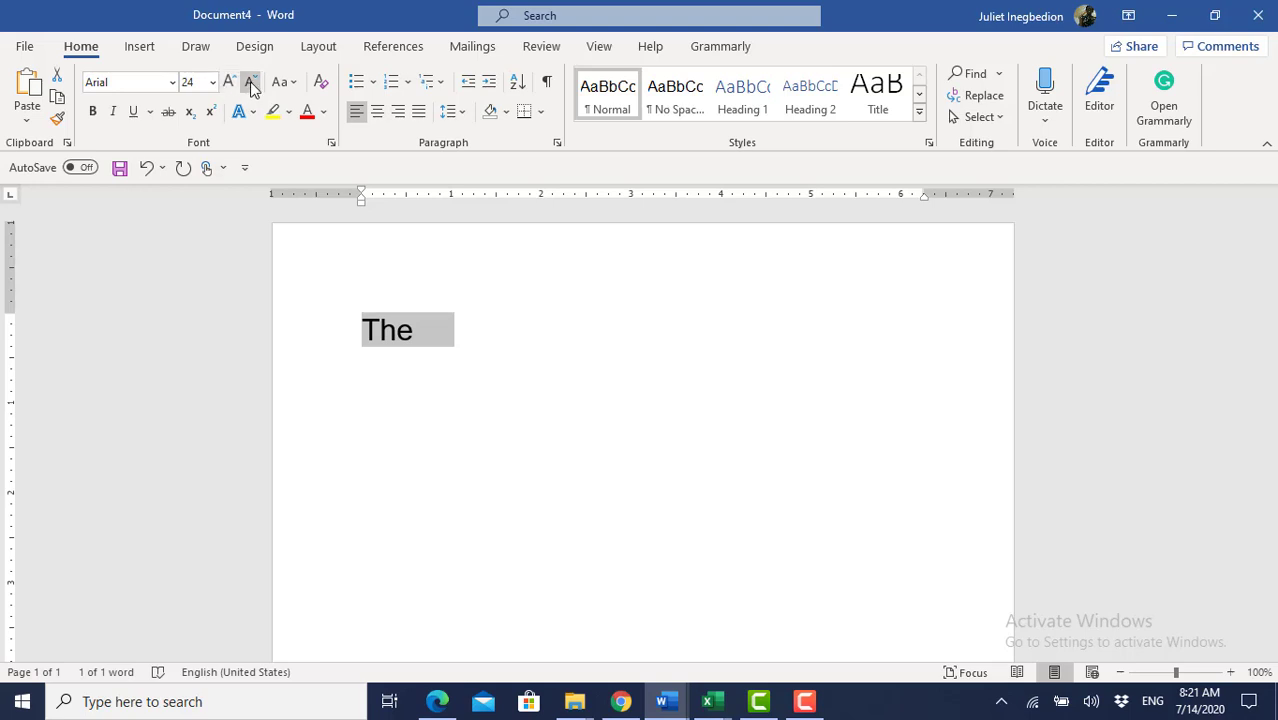
Step: Shrink the word "The" stepwise to font size 16 and deselect it
click(251, 83)
click(251, 83)
click(251, 83)
click(251, 83)
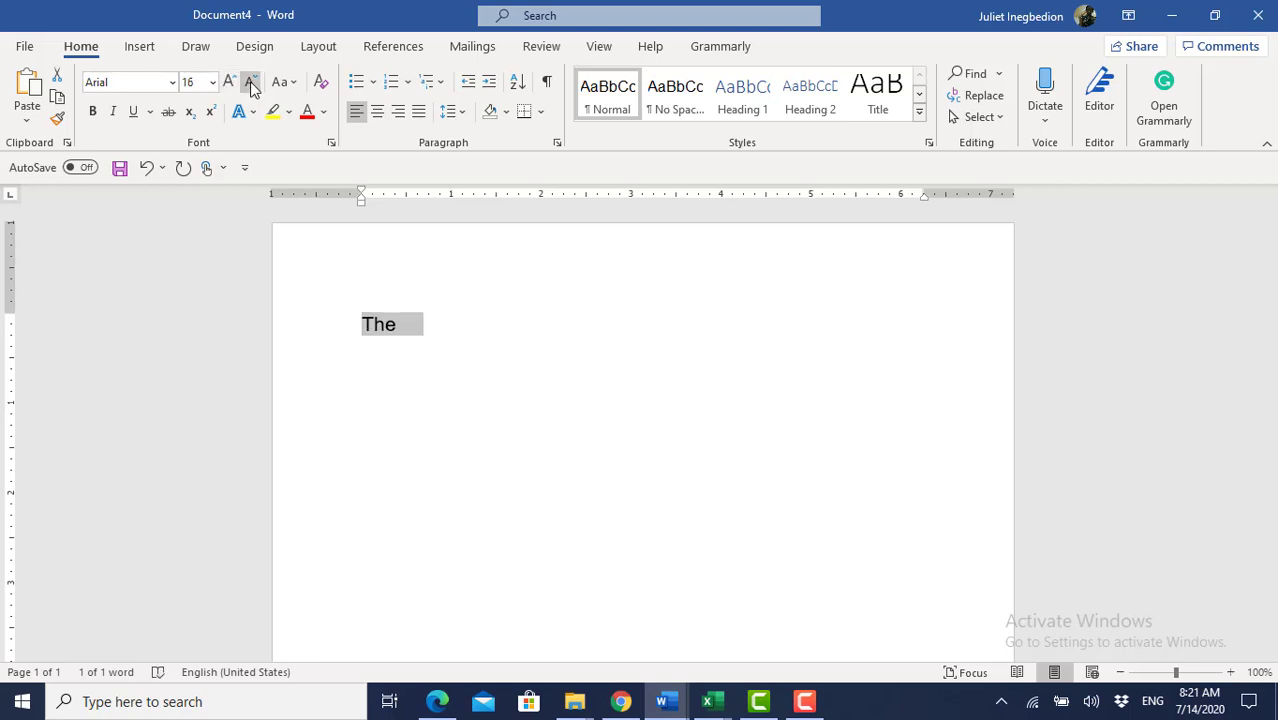
click(502, 316)
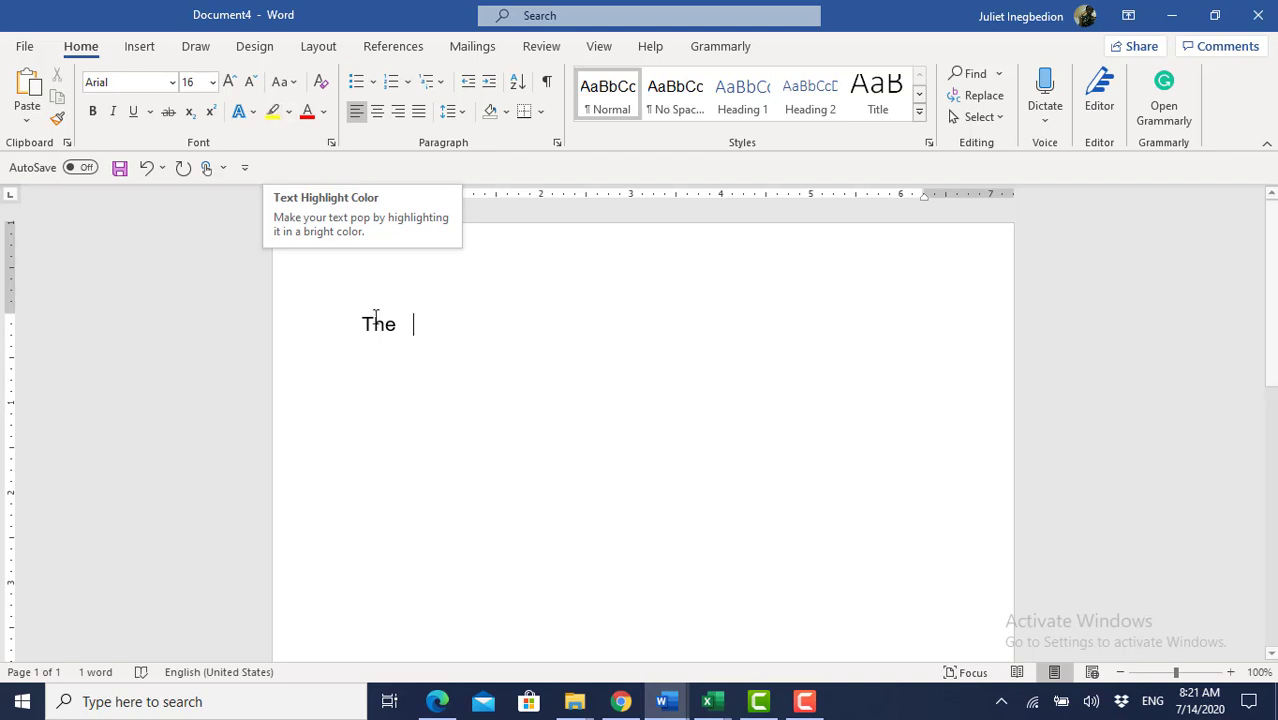
Step: Try a yellow text highlight on the word "The" and undo it
drag(362, 322, 398, 322)
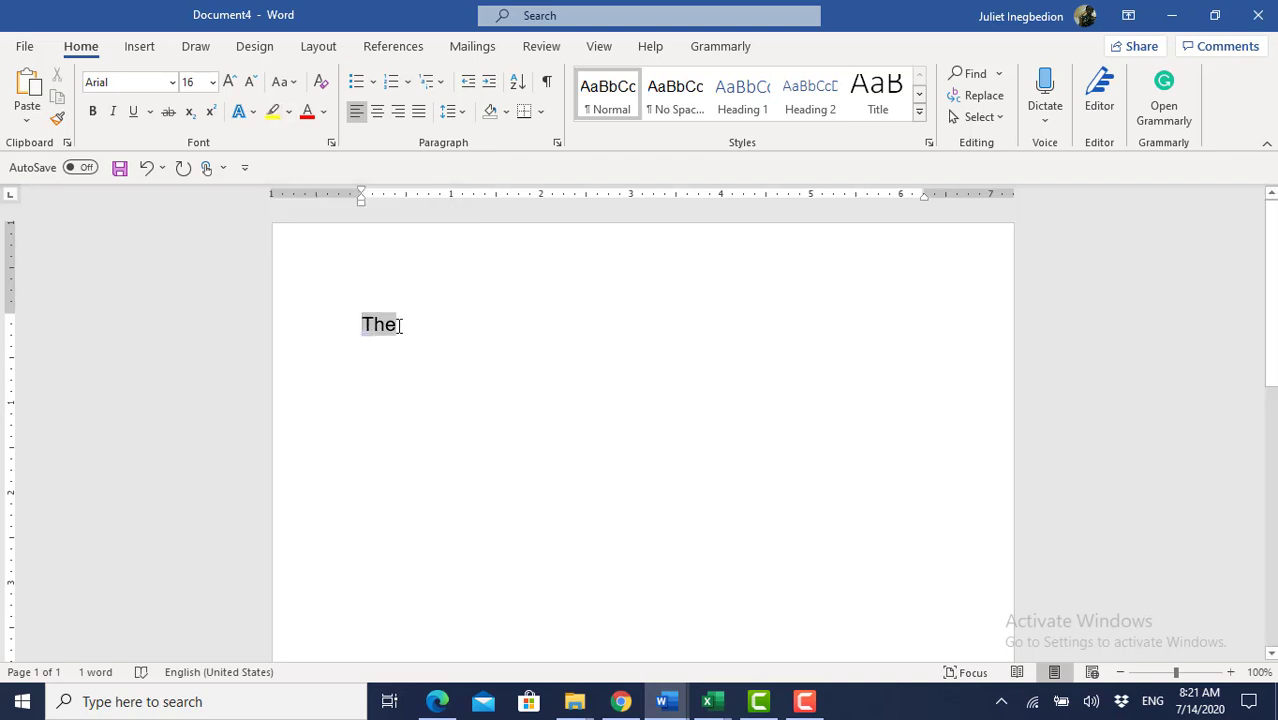
click(272, 113)
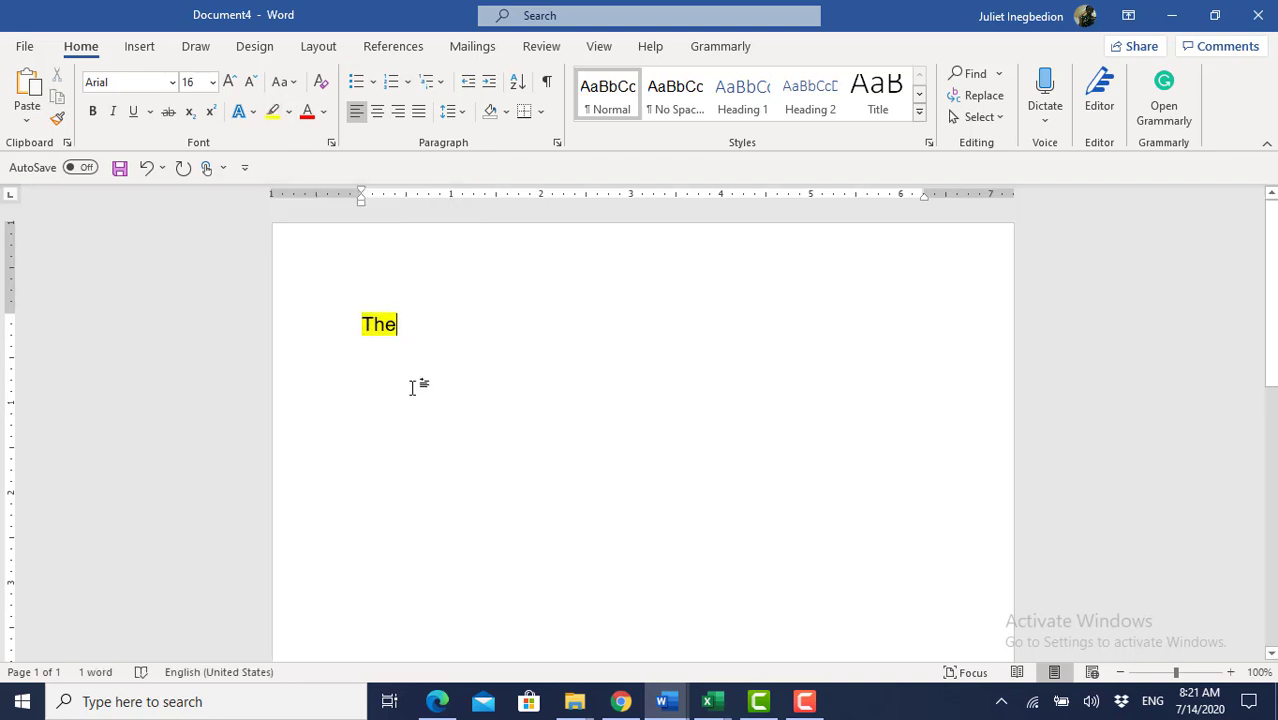
click(147, 170)
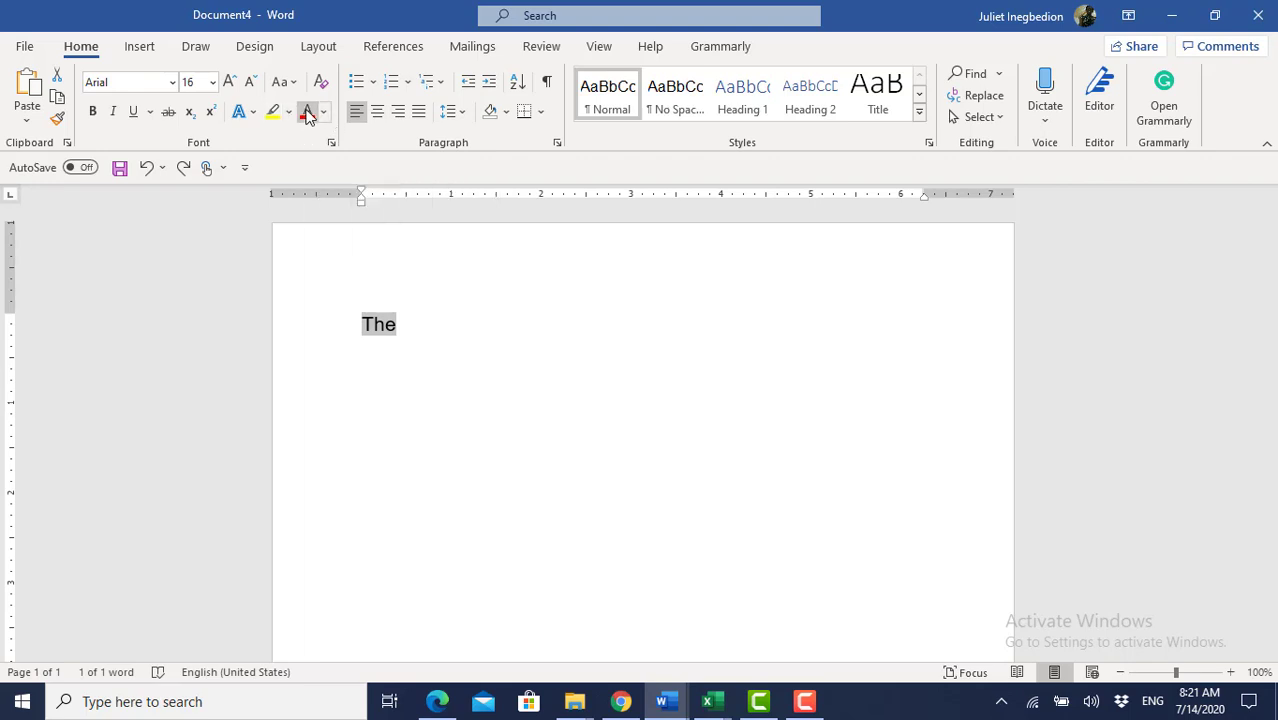
Step: Set the font colour of the word "The" to red and view the letter case options
click(422, 351)
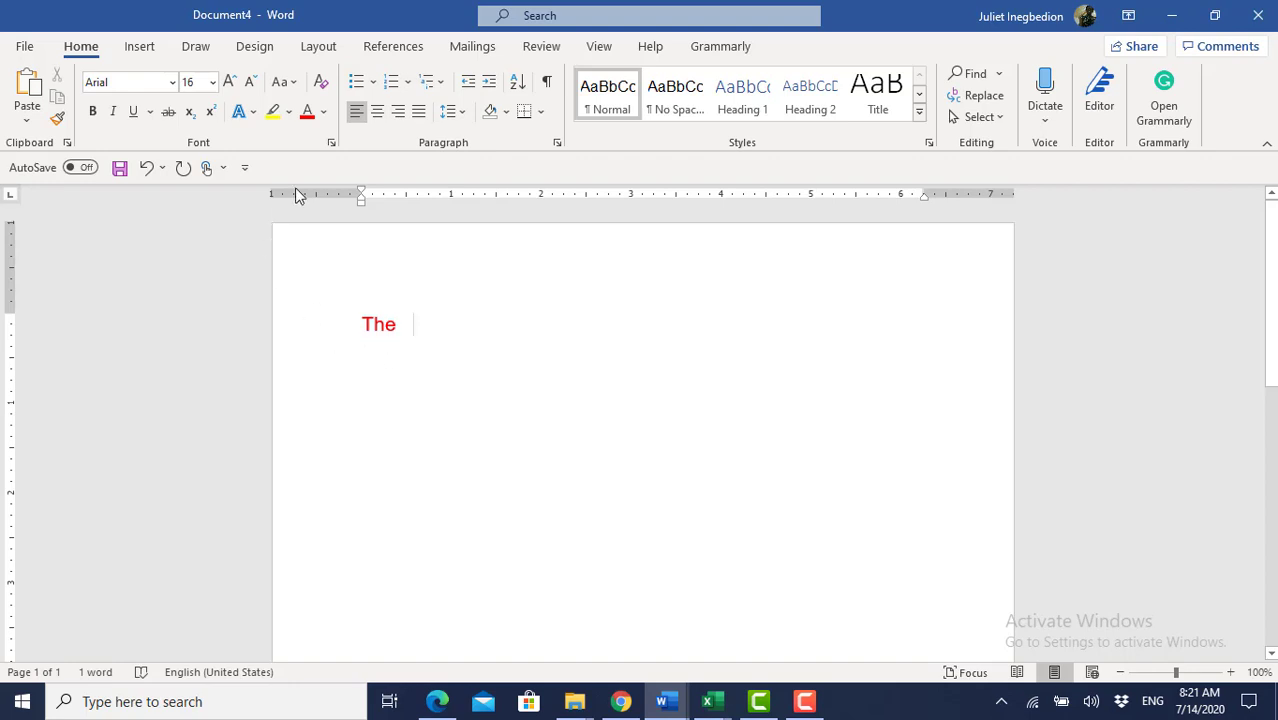
click(294, 83)
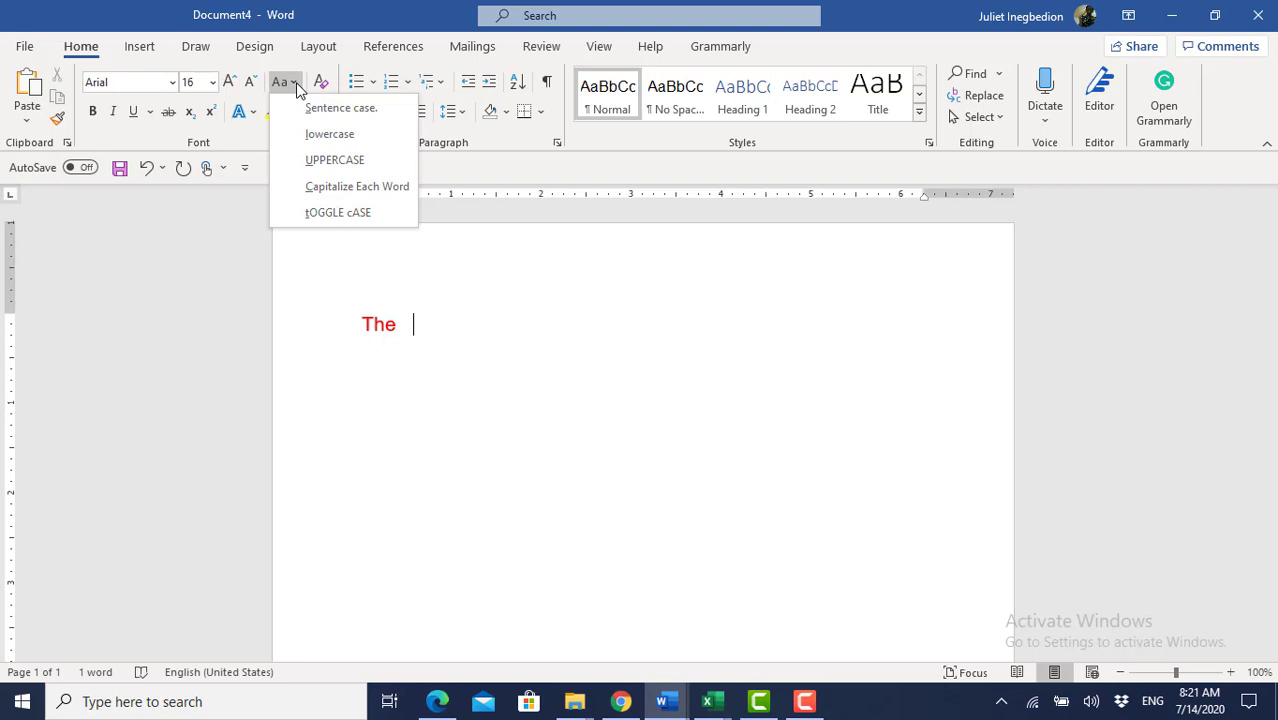
click(369, 380)
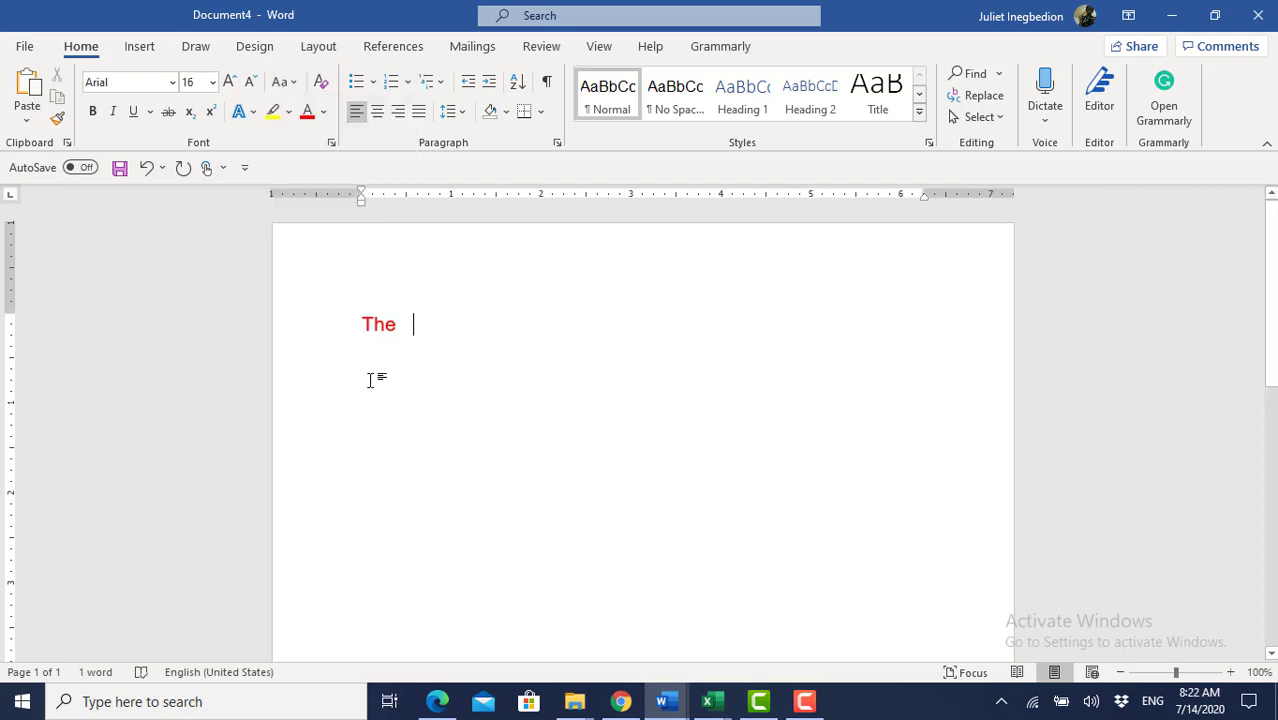
Step: Write the sentence "The boy is coming" on a new line below the red word, followed by new lines
click(383, 380)
key(Down)
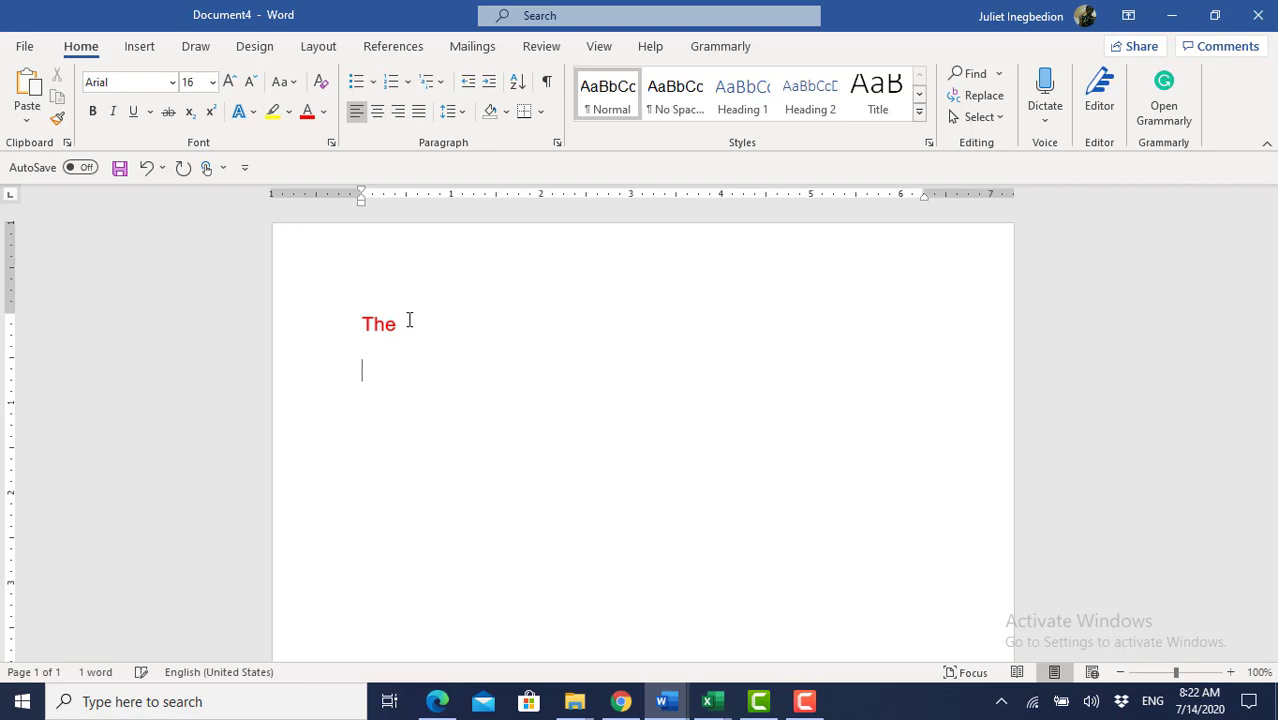
text(the boy is coming)
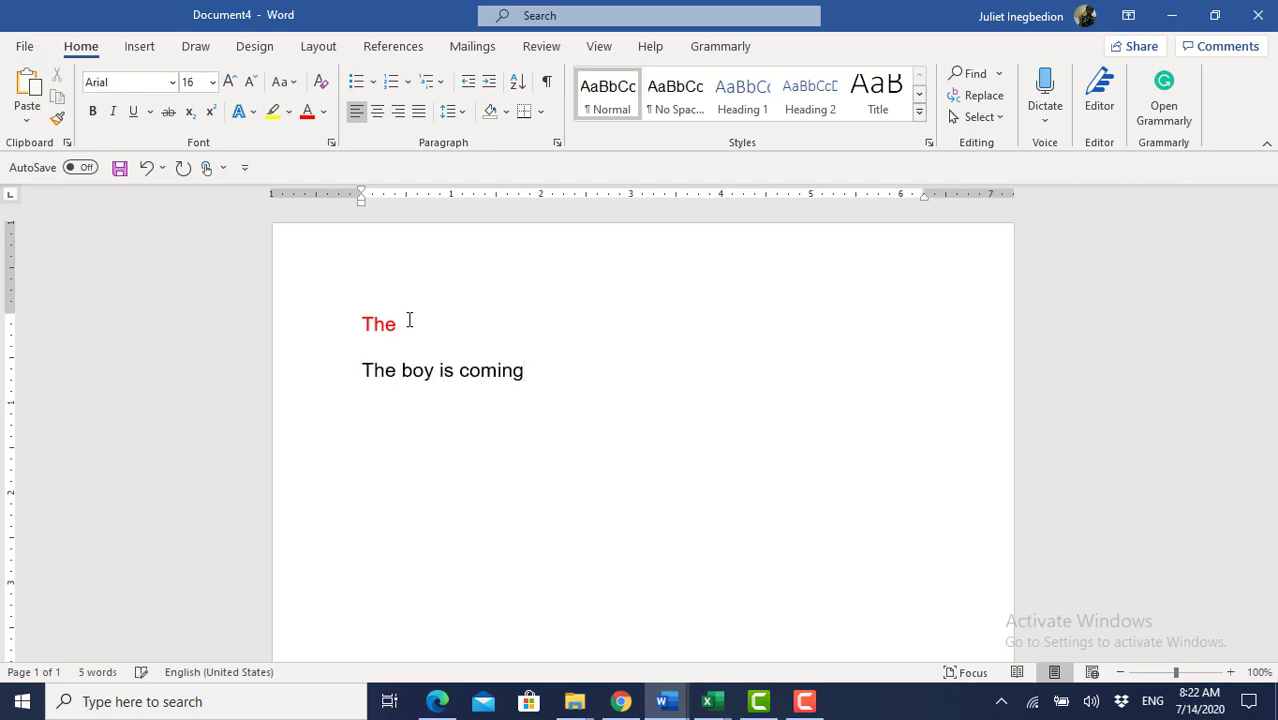
key(Return)
key(Return)
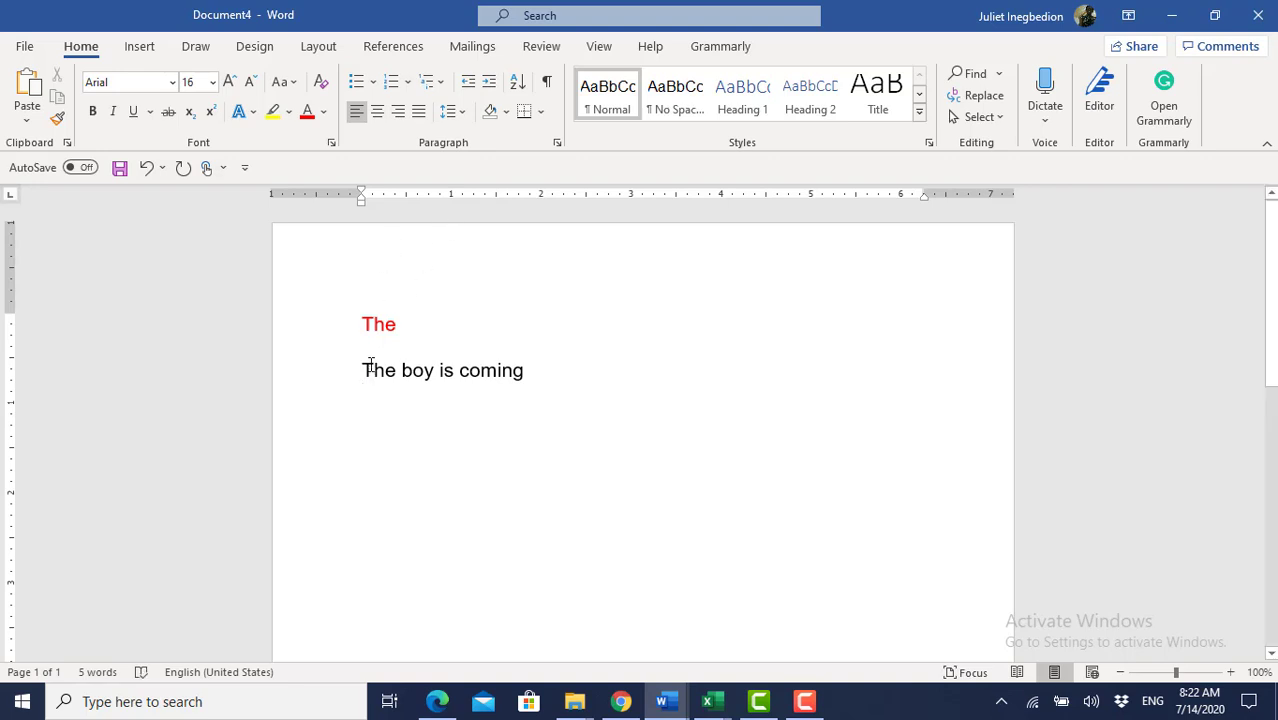
Step: Change the whole sentence "The boy is coming" to UPPERCASE
triple_click(524, 371)
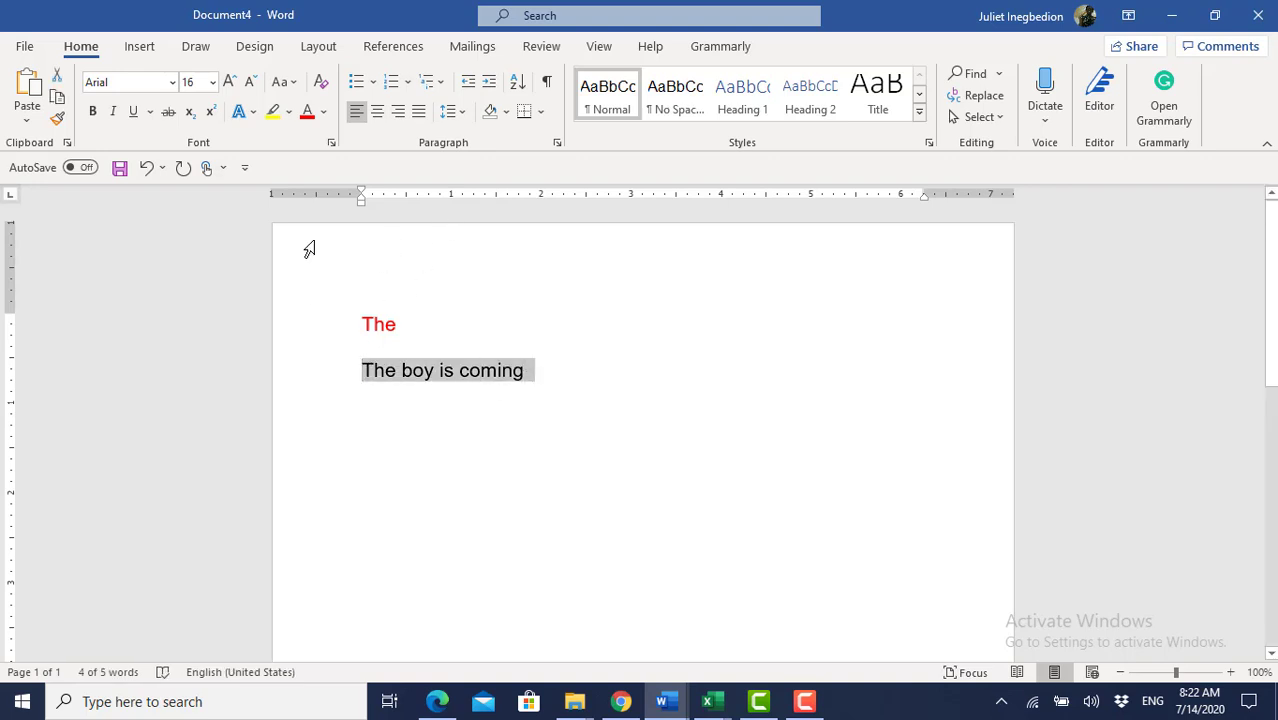
click(292, 84)
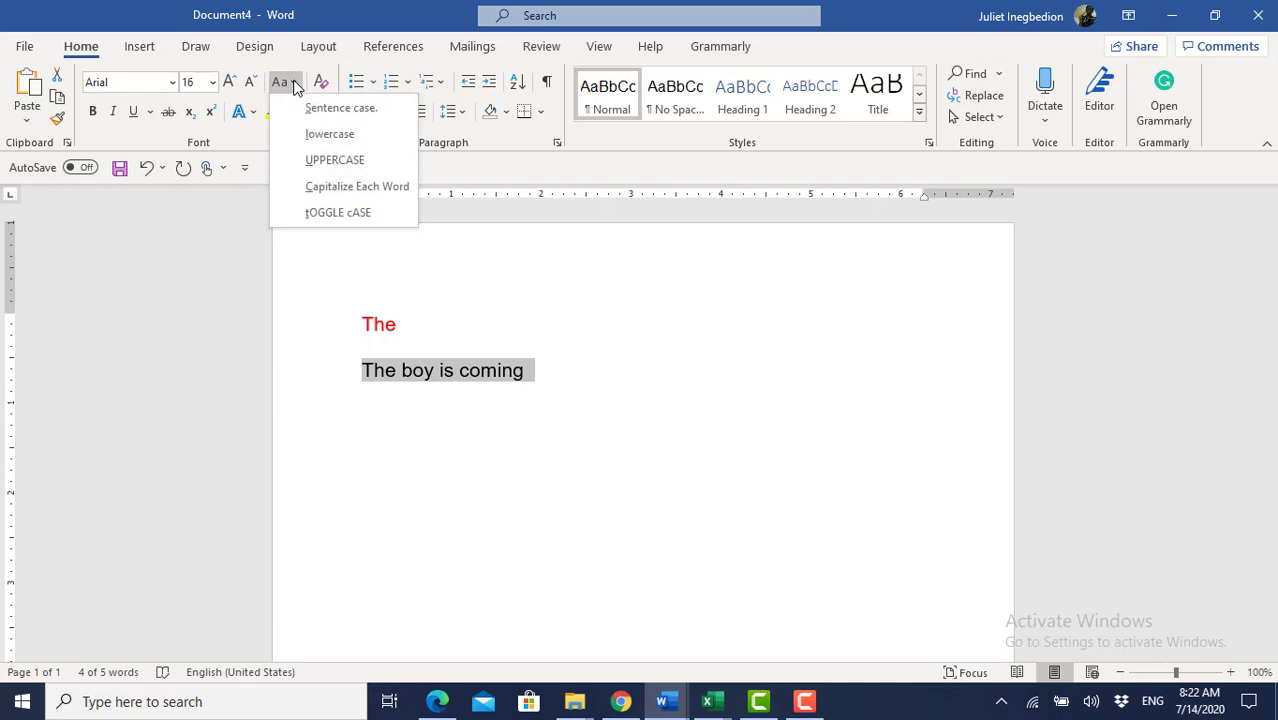
click(320, 161)
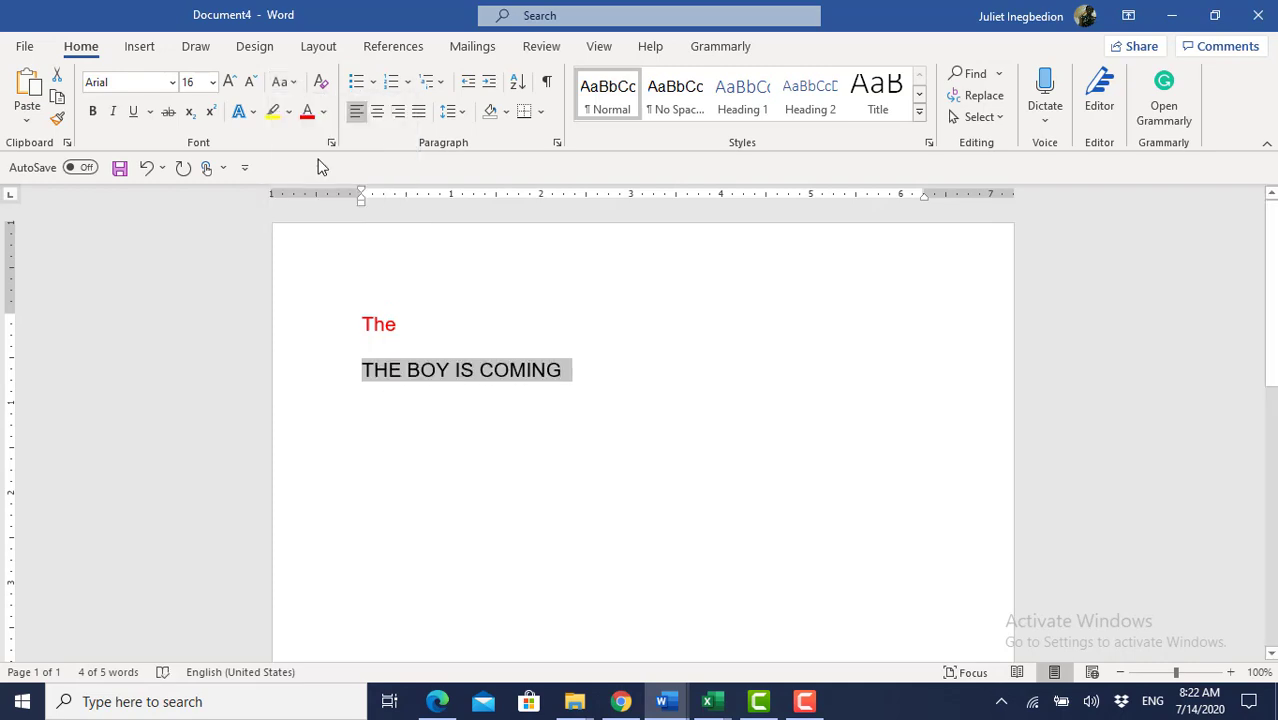
Step: Change the selected sentence "THE BOY IS COMING" to lowercase and then to Capitalize Each Word
click(293, 84)
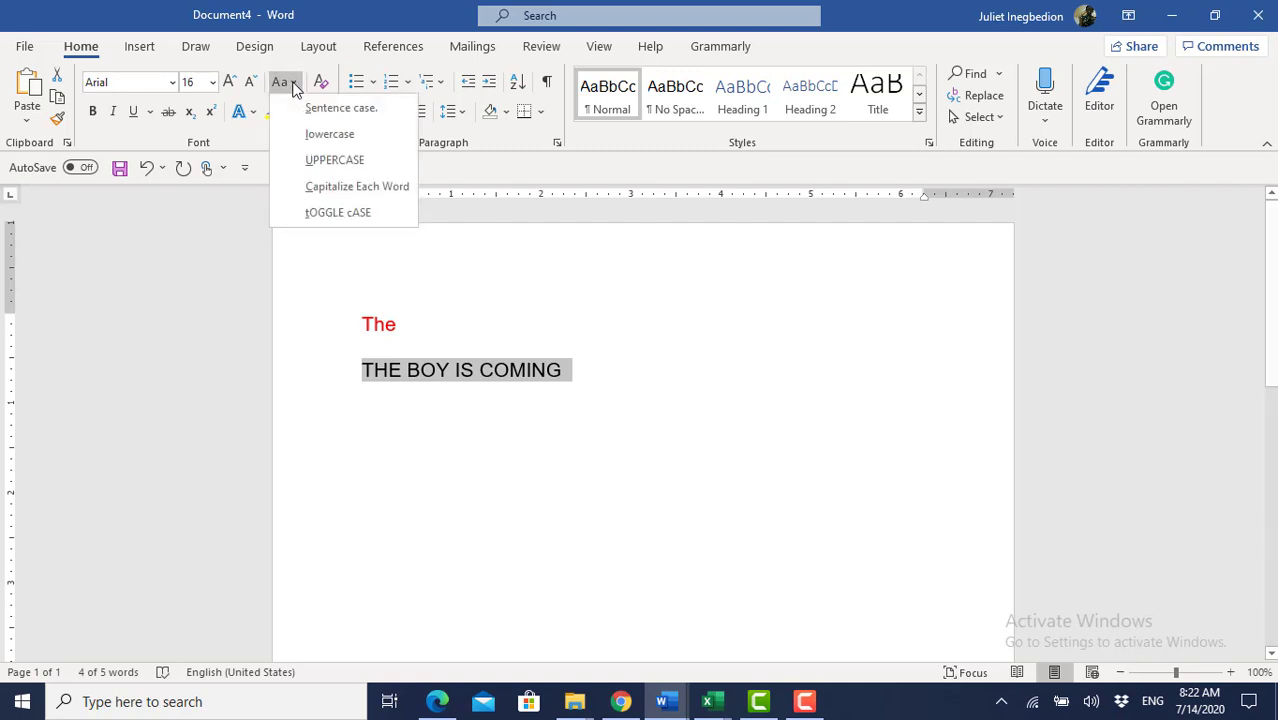
click(316, 138)
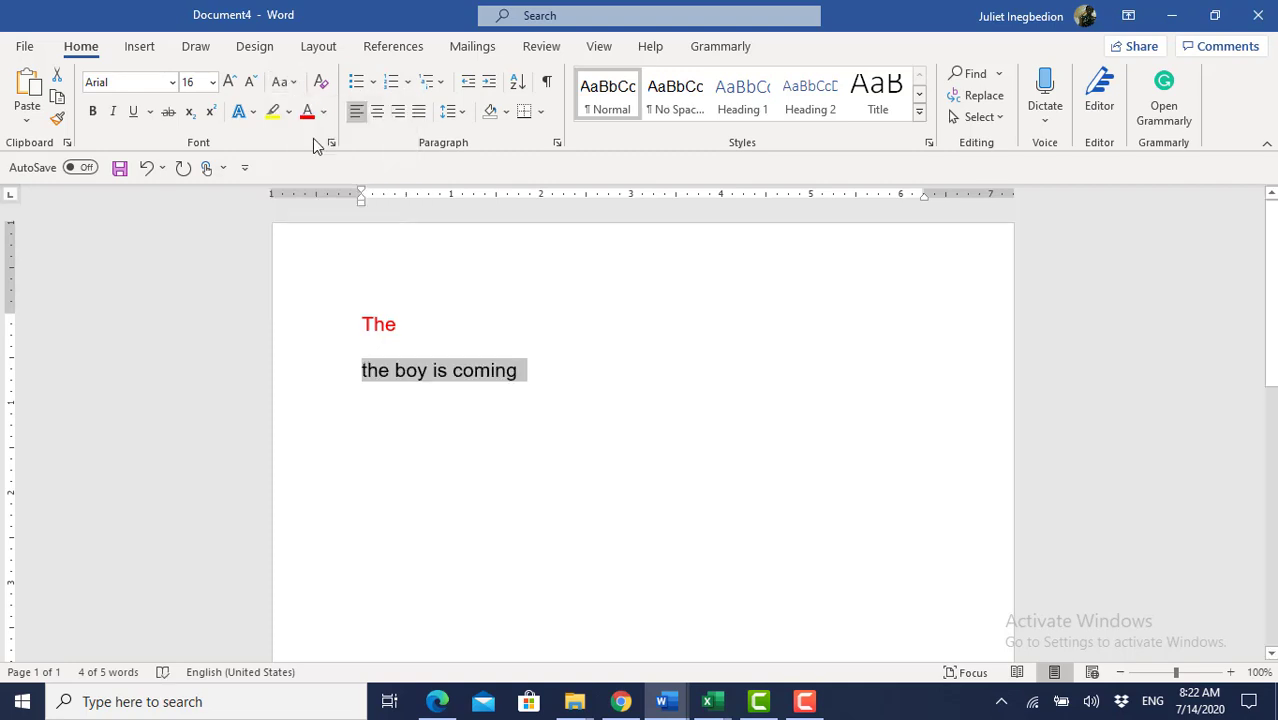
click(294, 84)
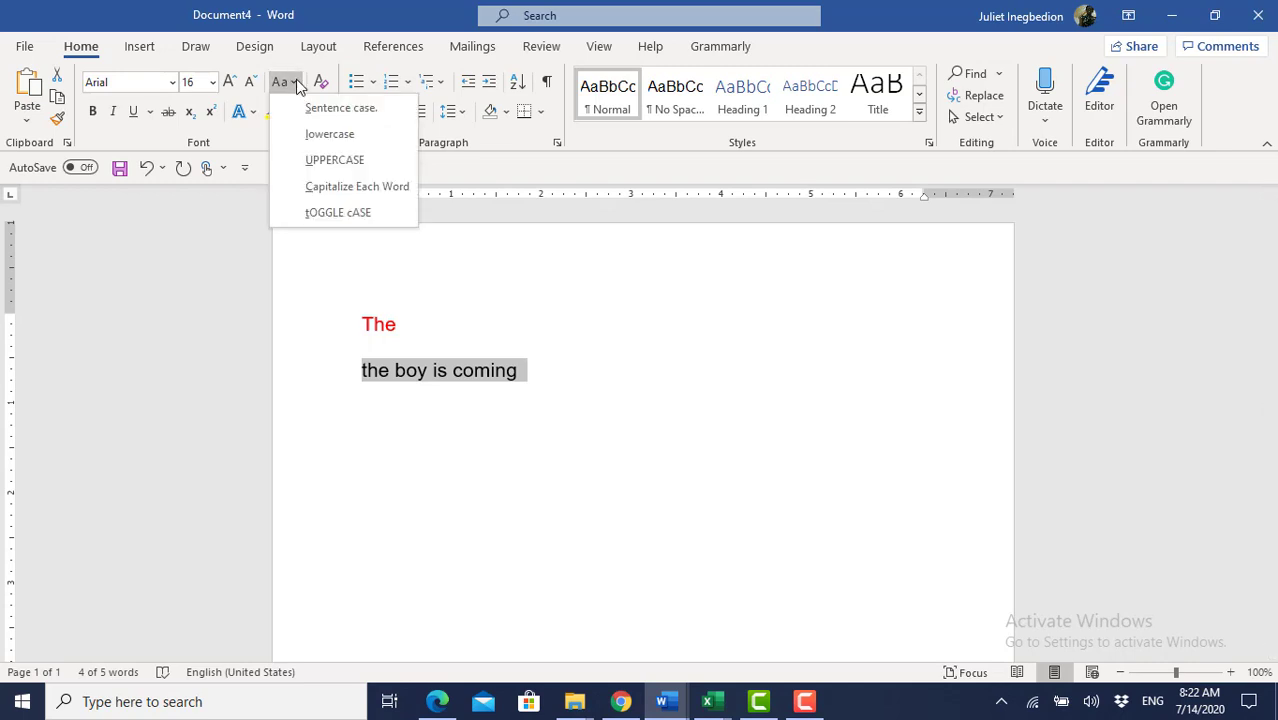
click(345, 186)
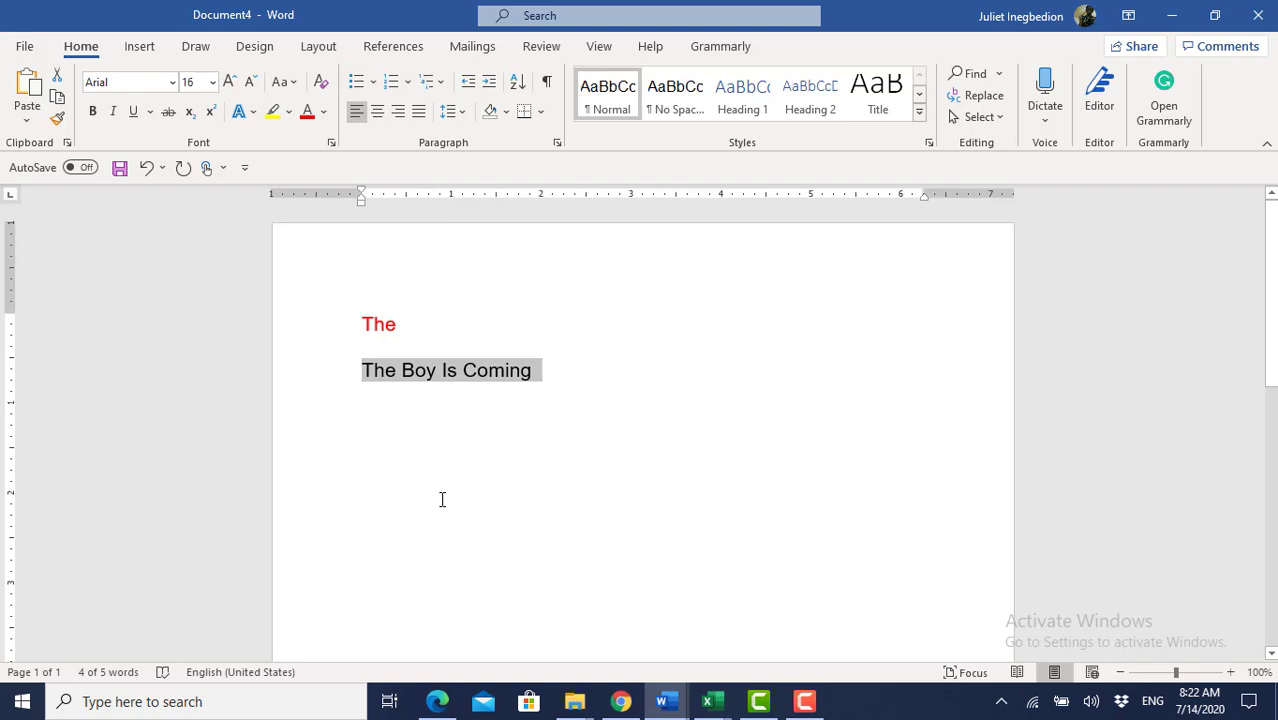
Step: Look through the Font settings and the paragraph line spacing choices for the selected sentence without changing any of them
click(332, 144)
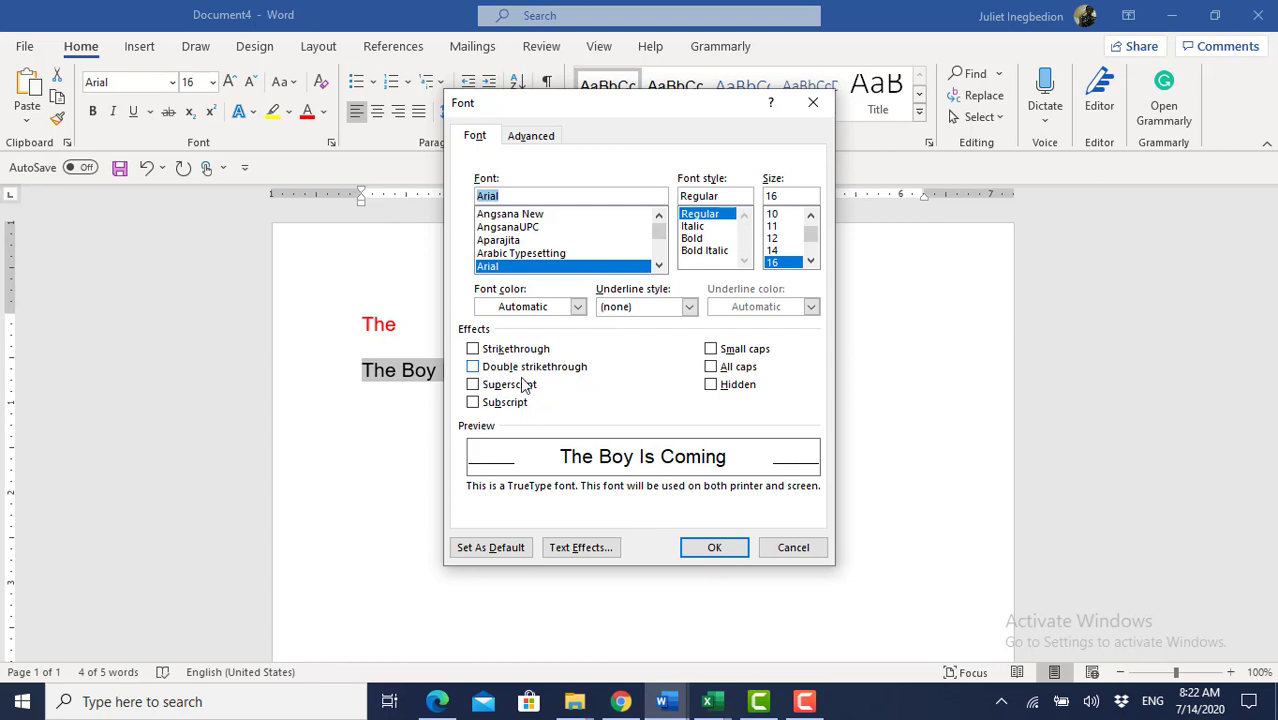
click(703, 547)
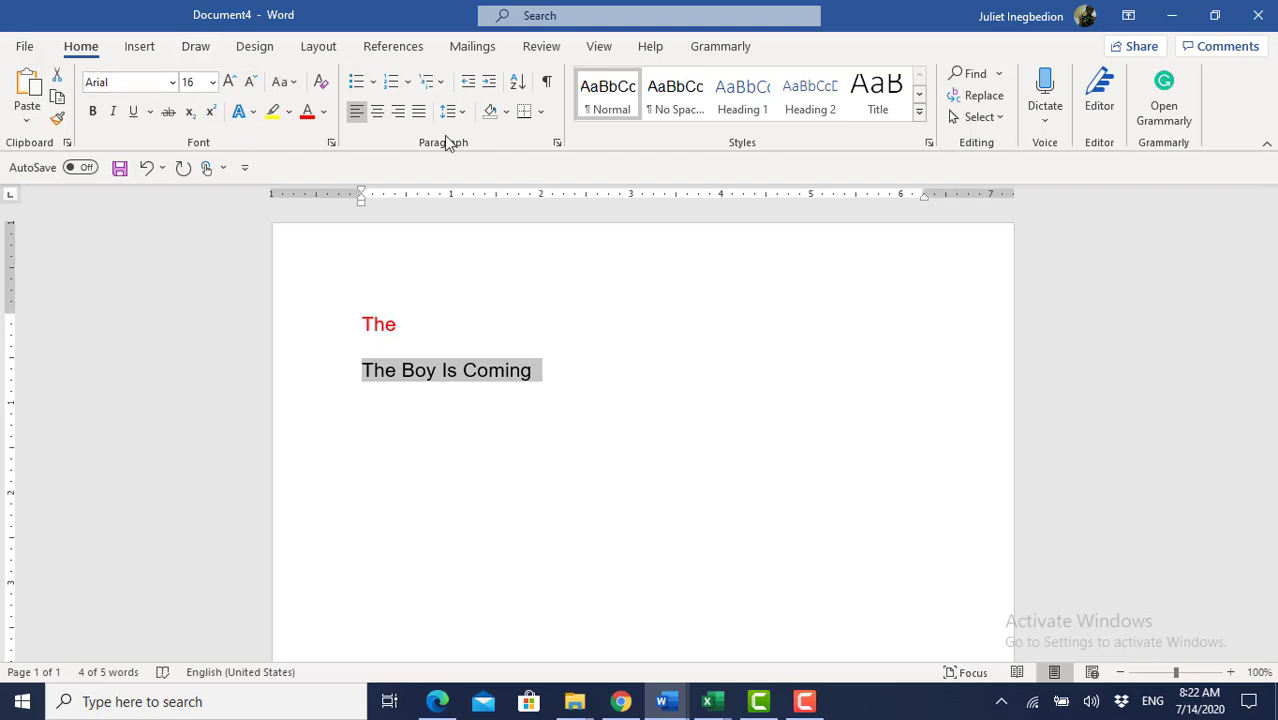
click(557, 143)
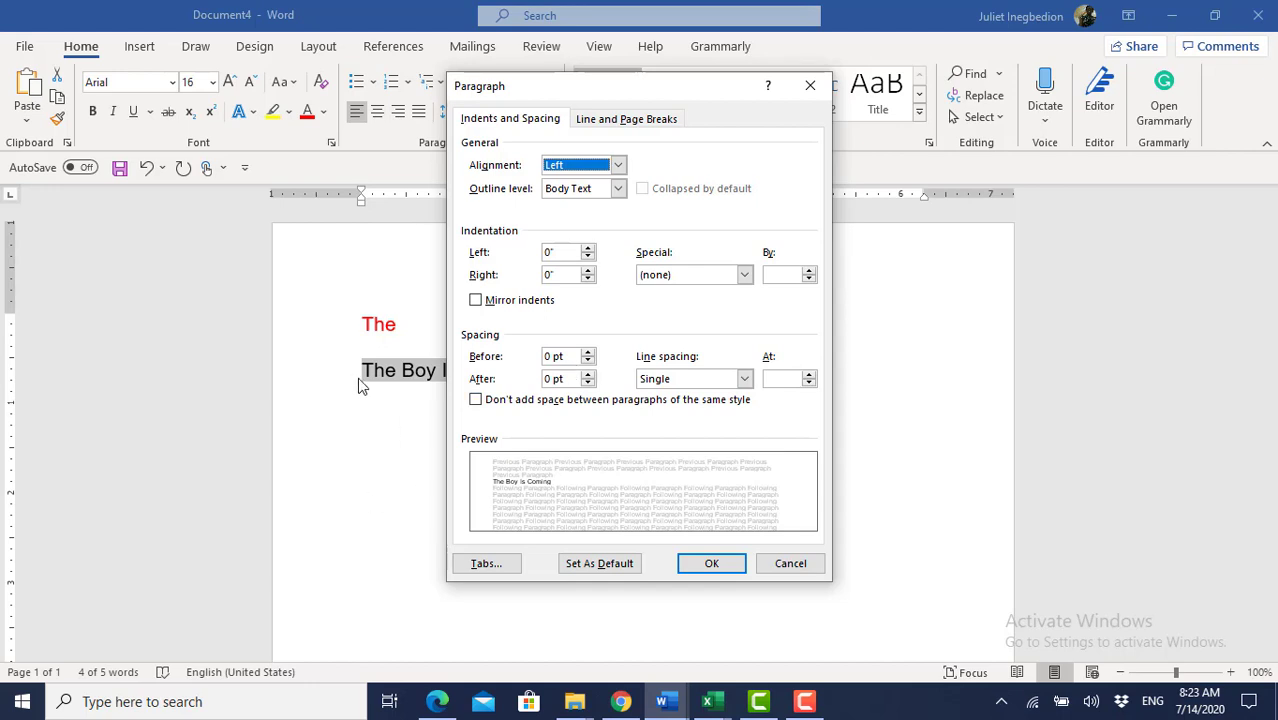
click(745, 379)
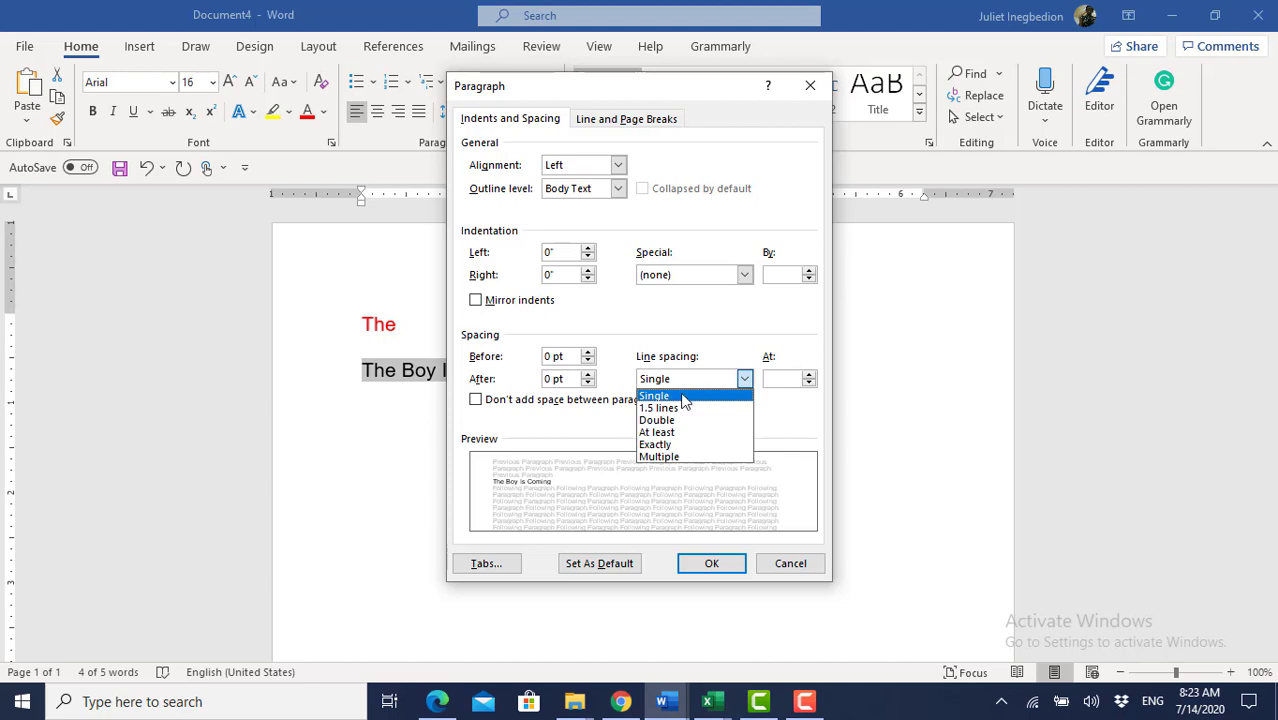
click(790, 563)
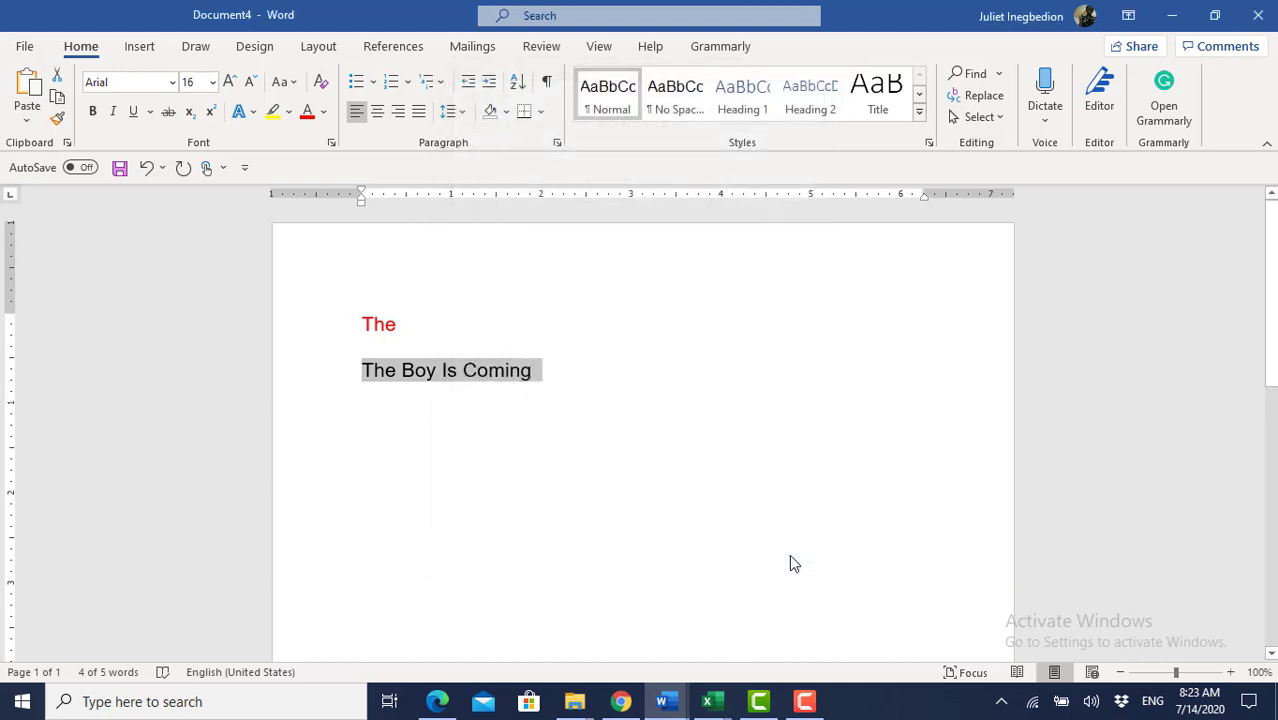
Step: Write the sentence "The woman is here" on a new line directly below "The Boy Is Coming", followed by new lines
click(549, 374)
key(Return)
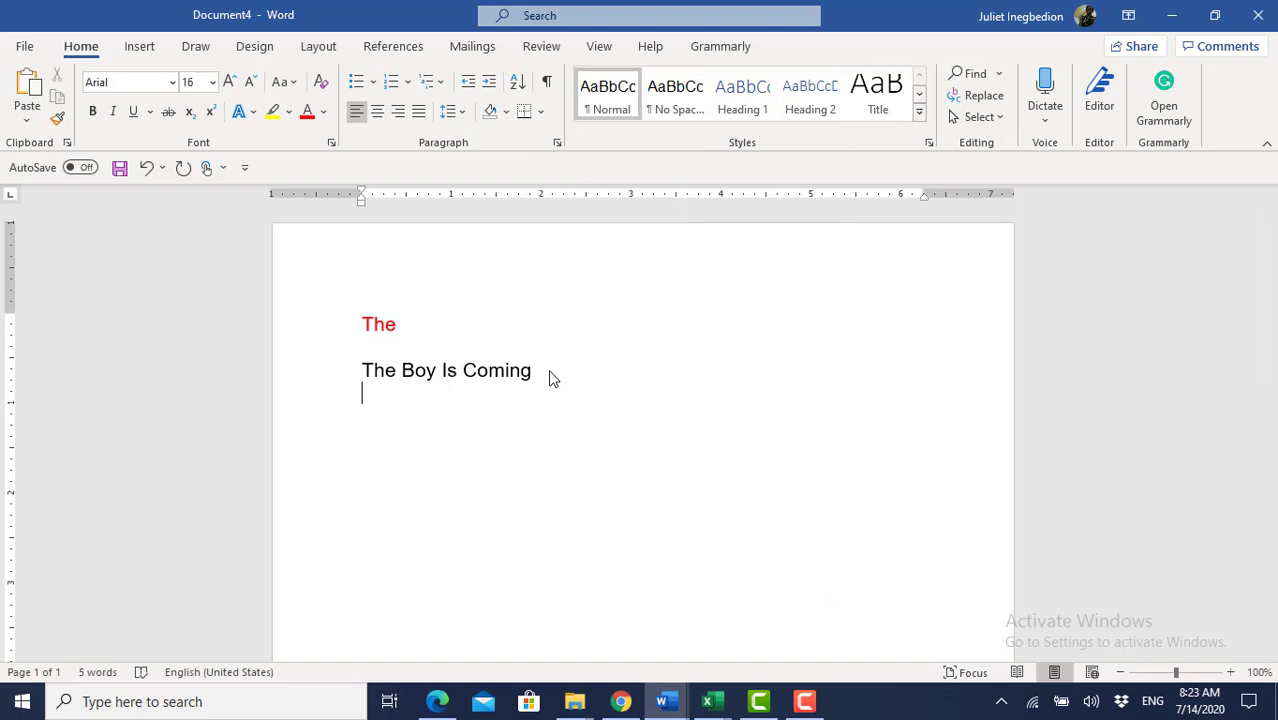
text(the woman is h)
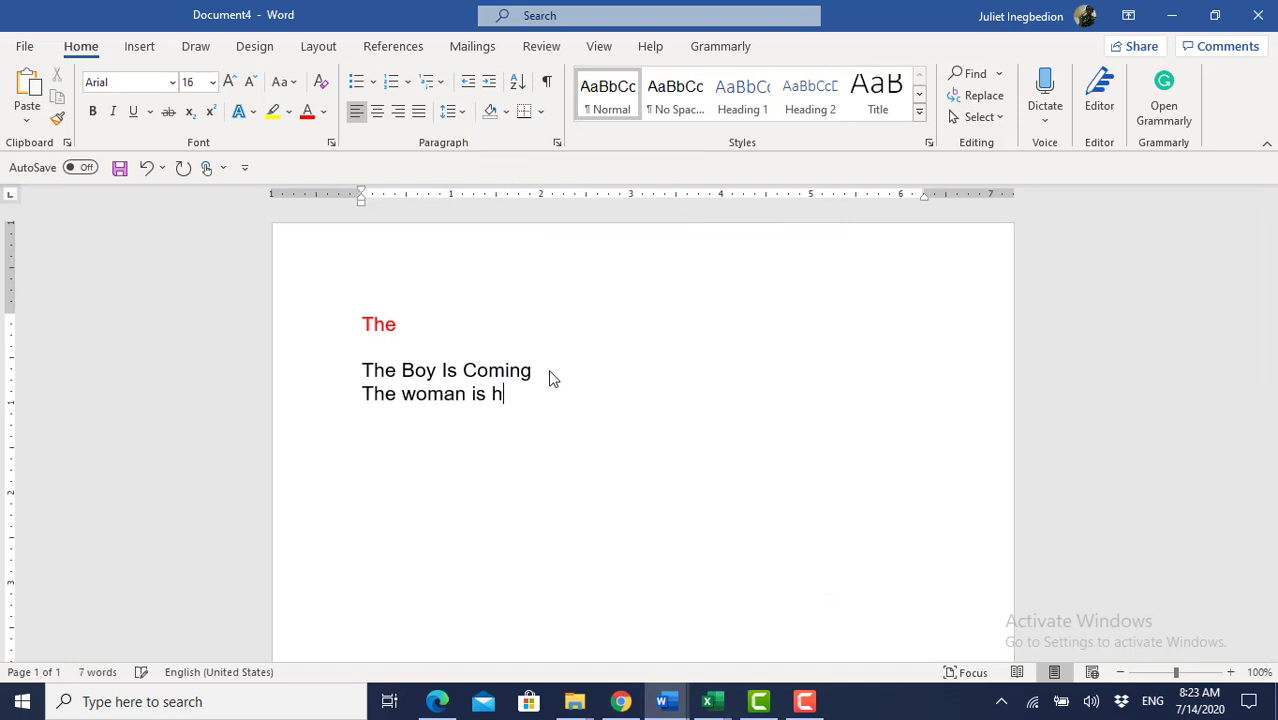
text(ere)
key(Return)
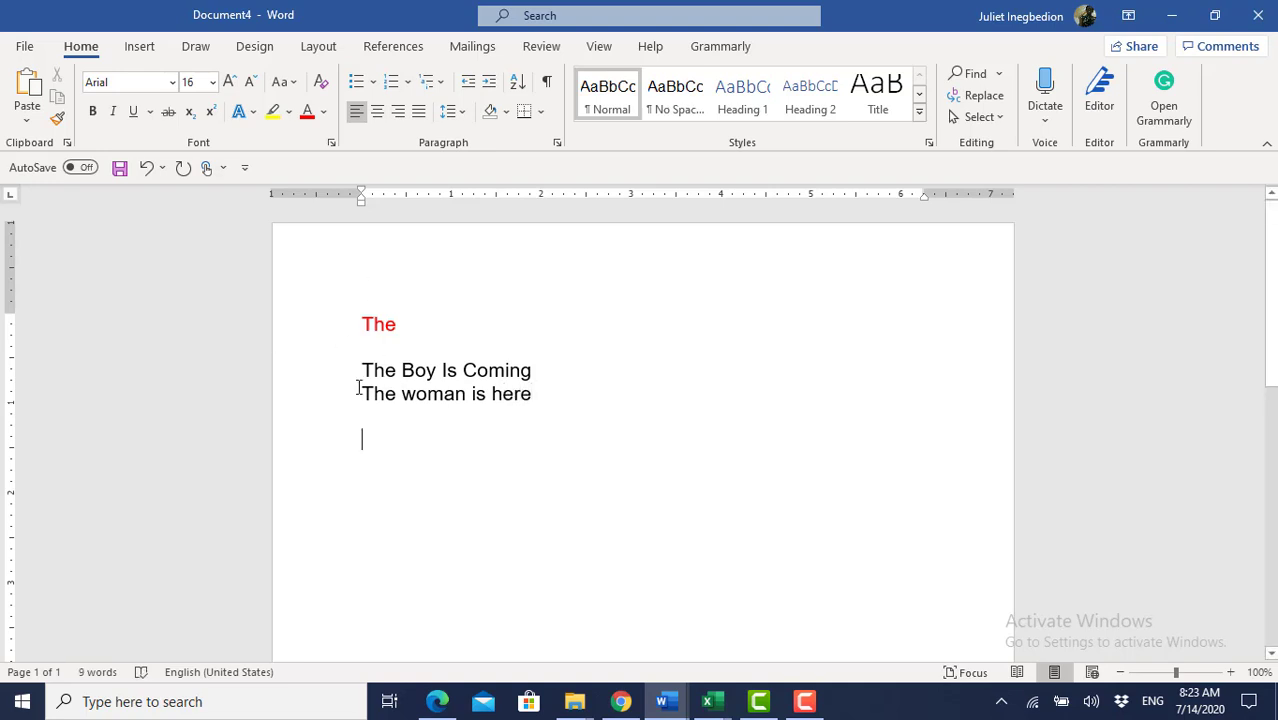
Step: Try 12 pt paragraph spacing before the lines "The Boy Is Coming" and "The woman is here", and undo it
drag(364, 371, 518, 395)
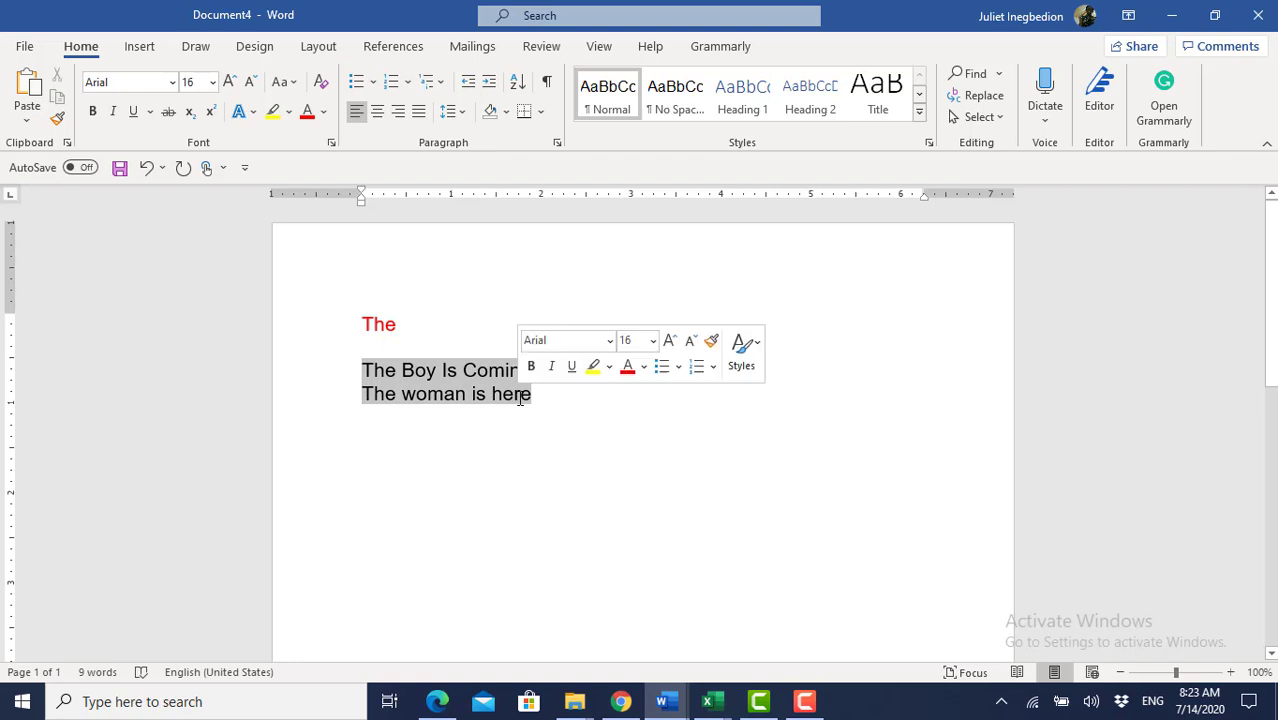
click(558, 143)
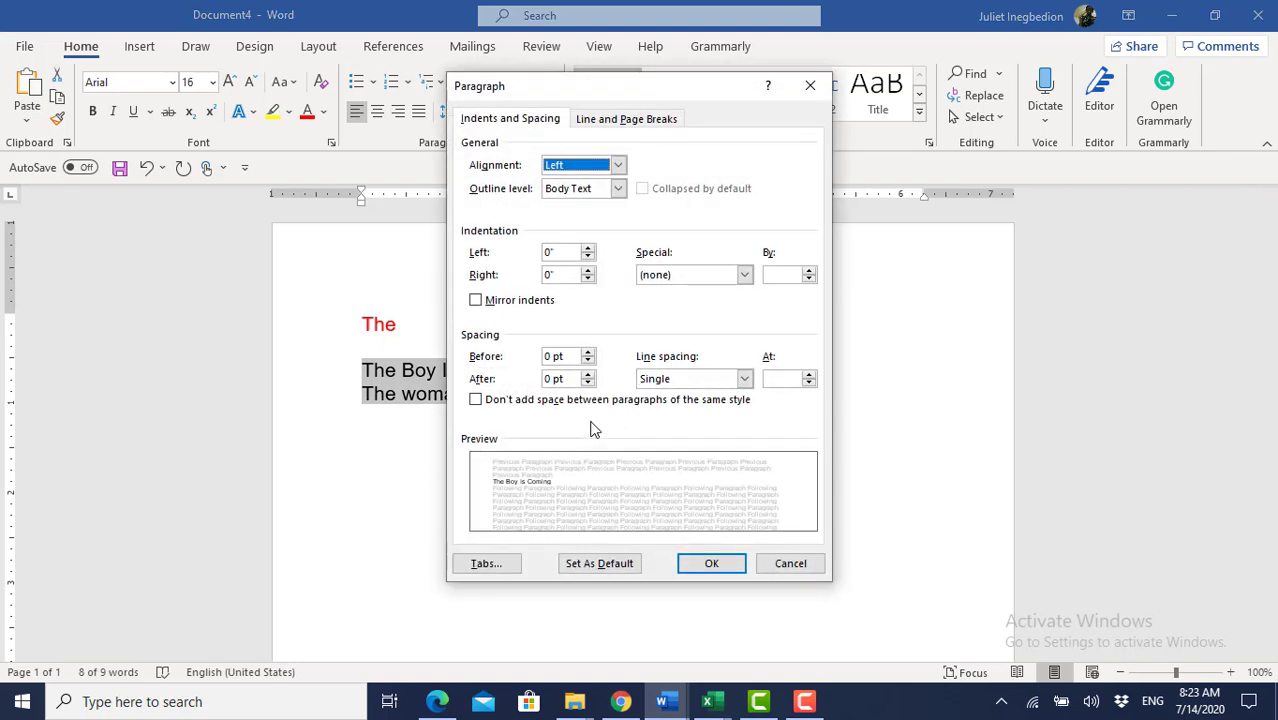
click(588, 353)
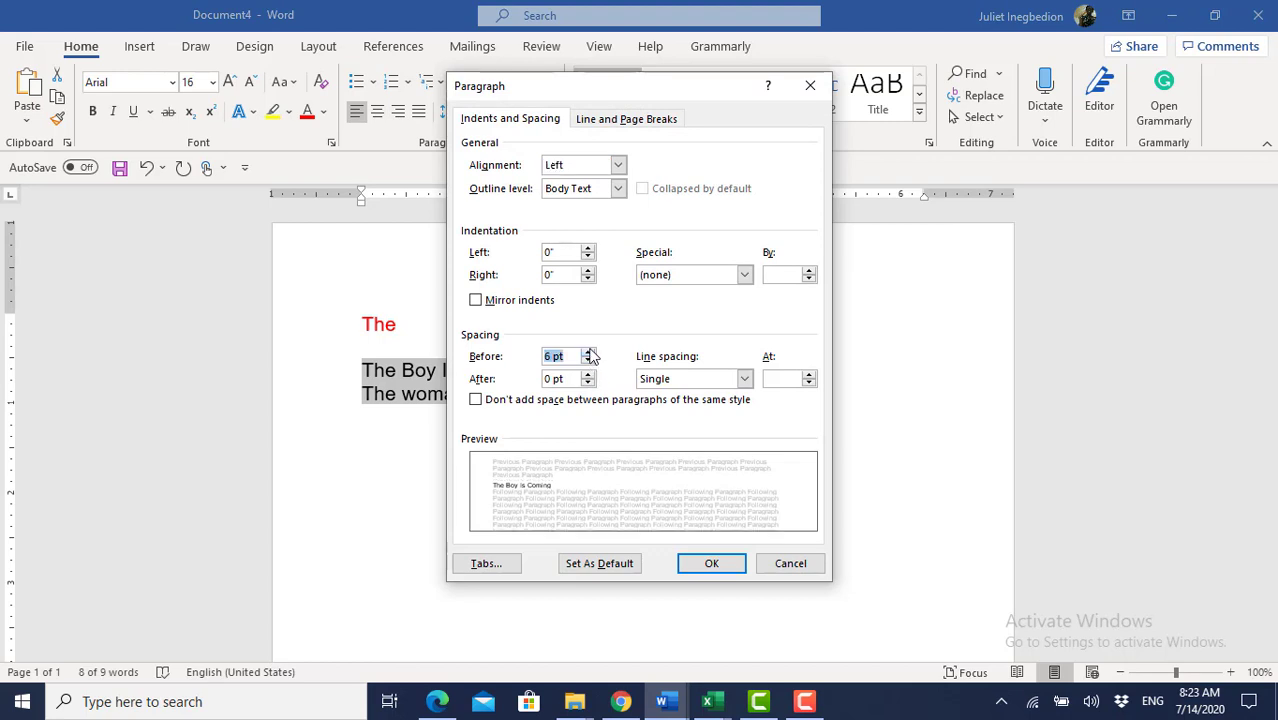
click(590, 355)
click(712, 564)
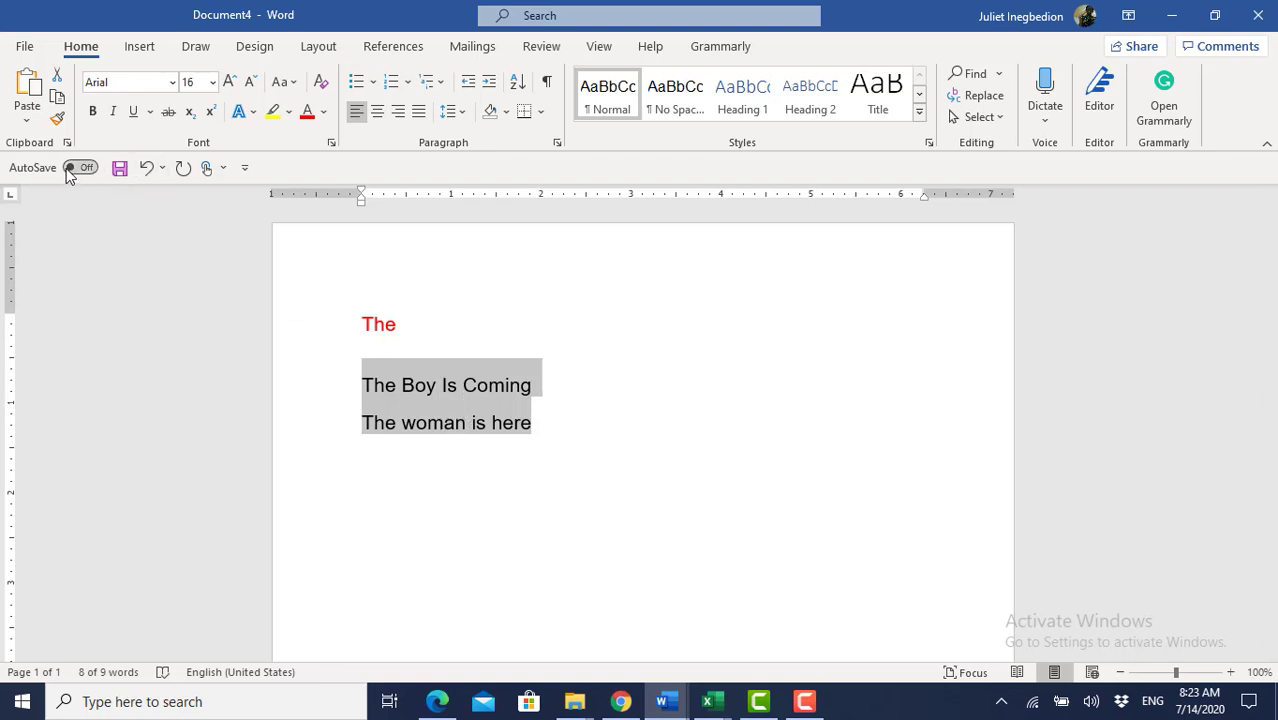
click(148, 166)
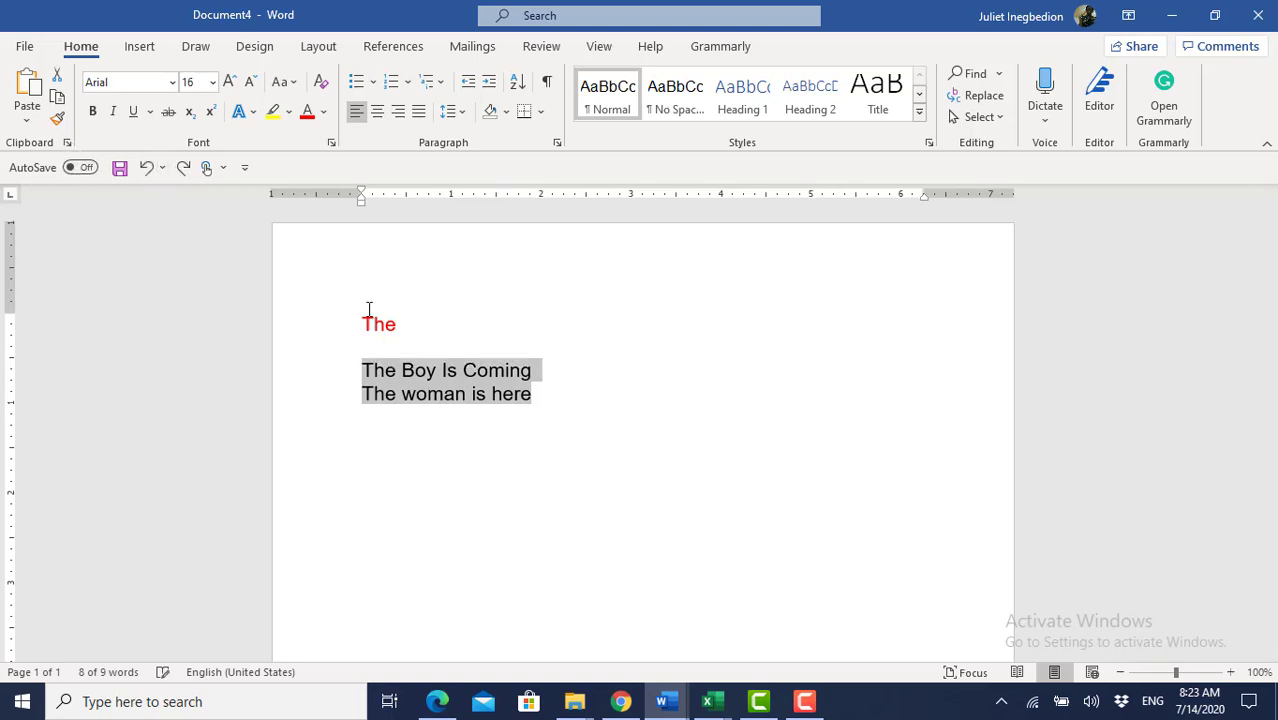
Step: Set the line spacing of the two selected sentences to 1.5 lines and start a new line below "The woman is here"
click(558, 146)
click(745, 380)
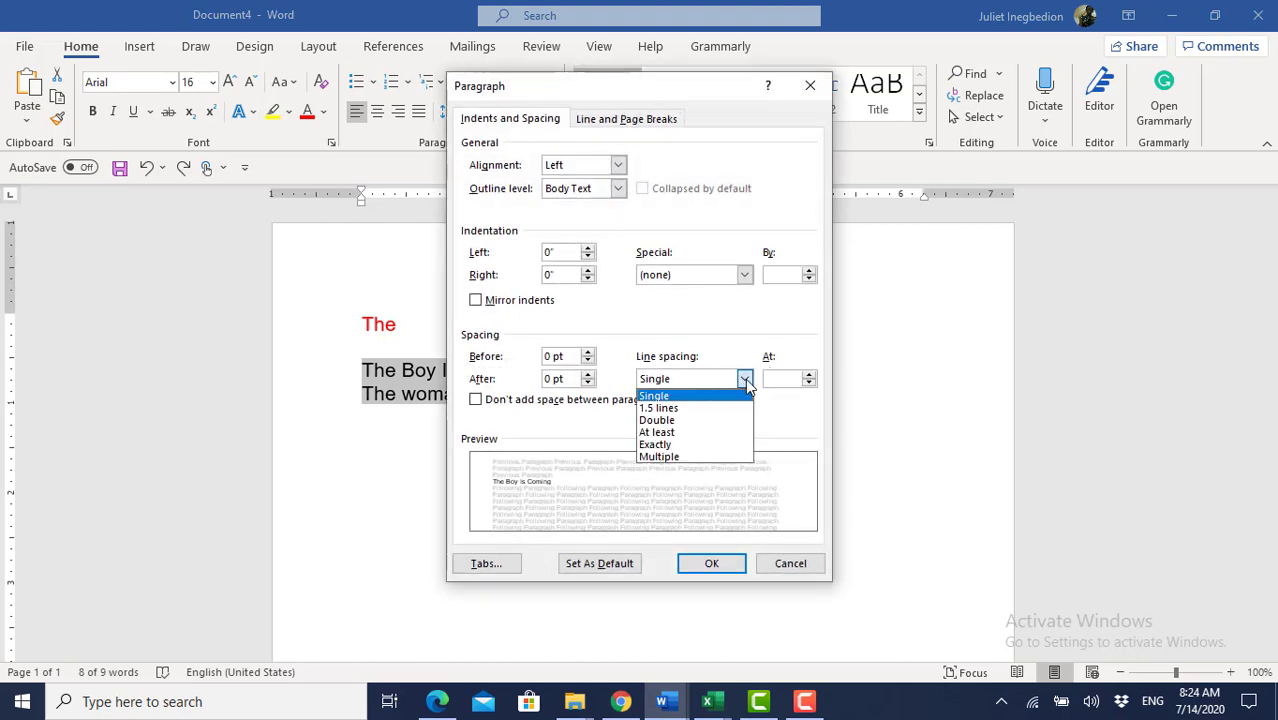
click(665, 409)
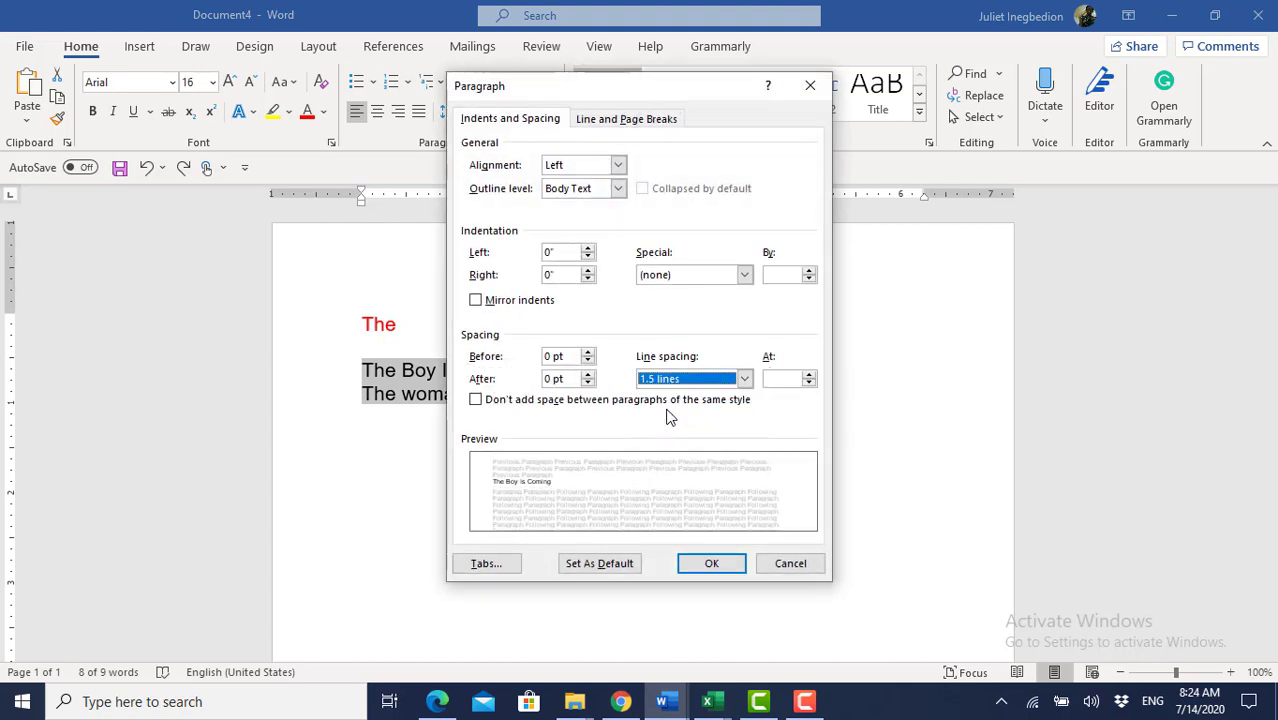
click(705, 560)
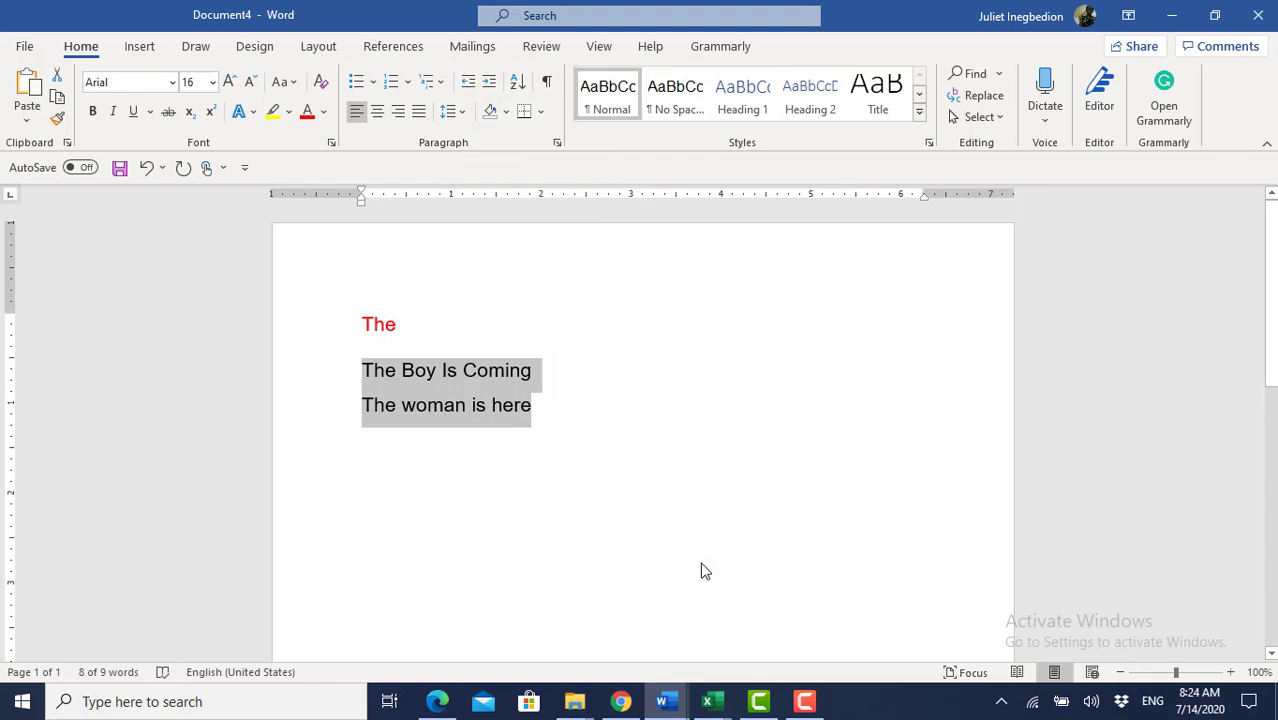
click(646, 408)
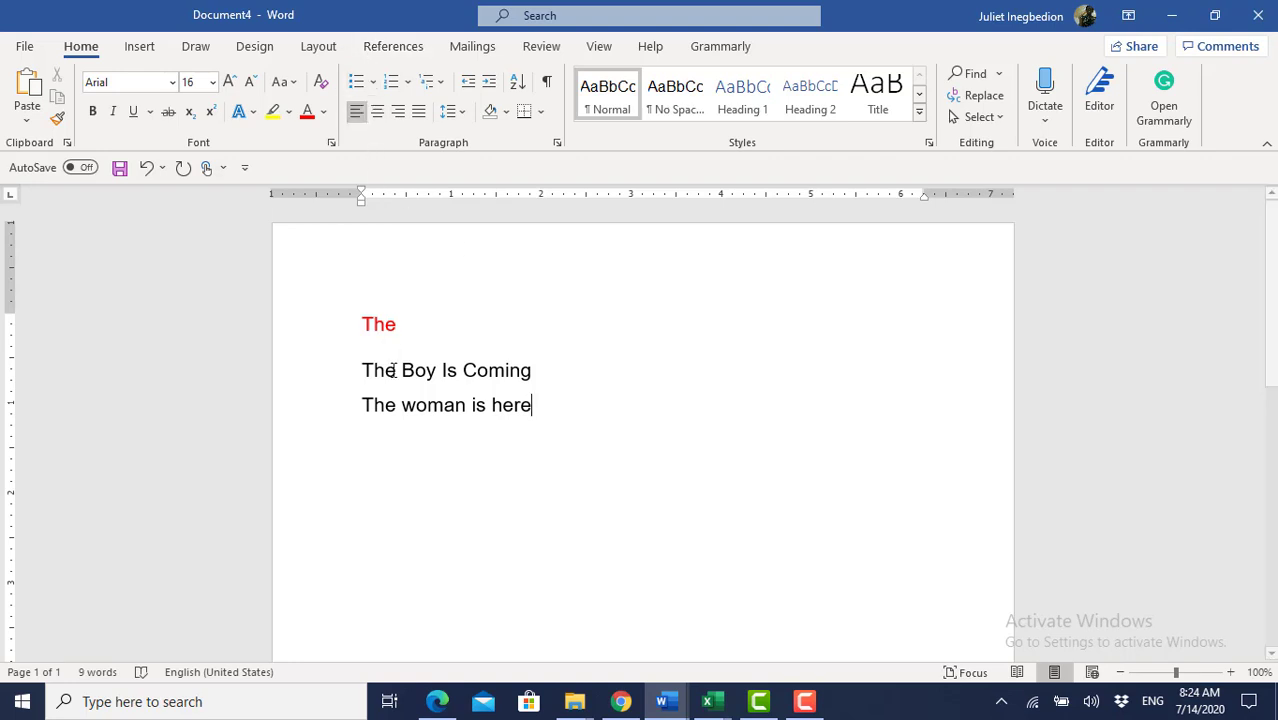
key(Return)
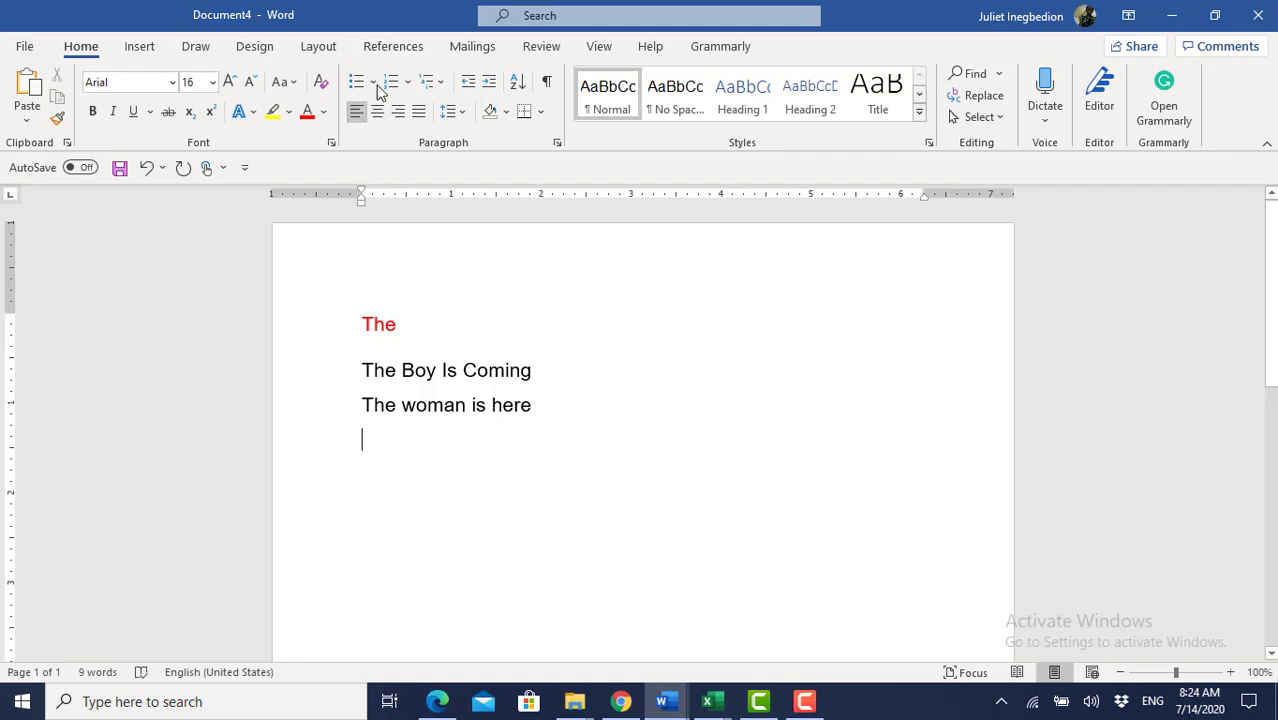
click(358, 82)
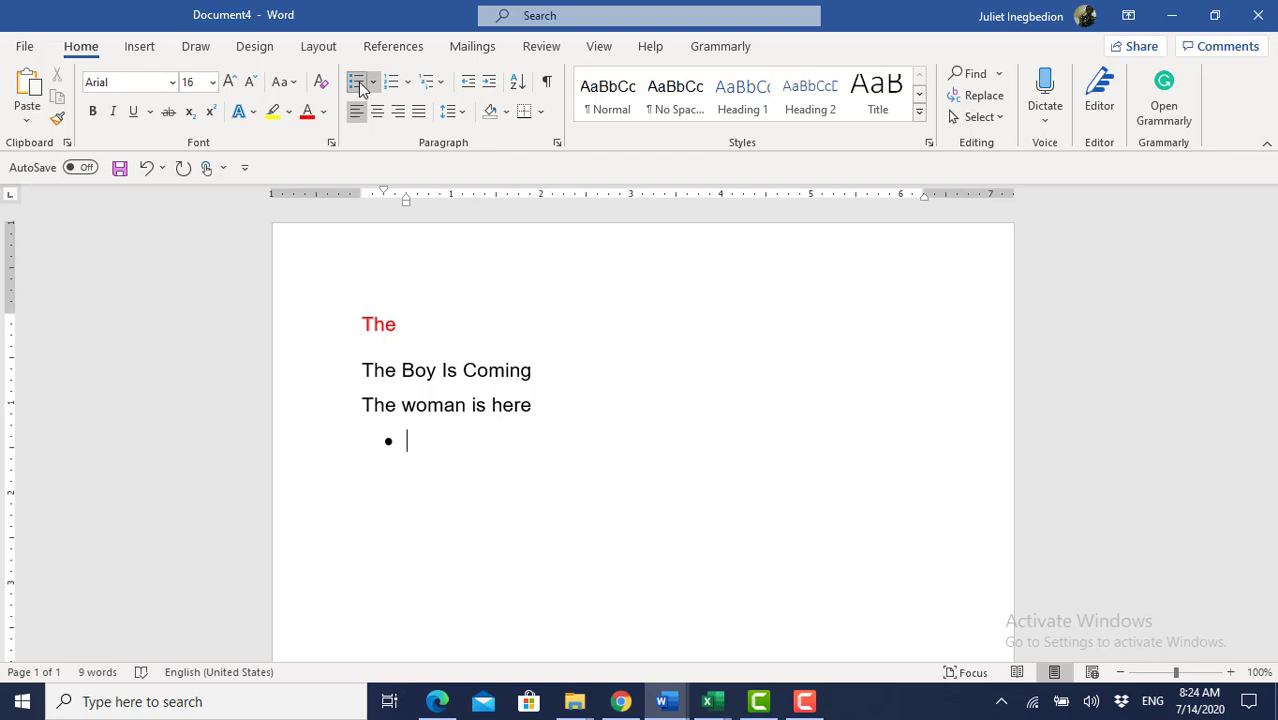
click(358, 84)
text(Tan)
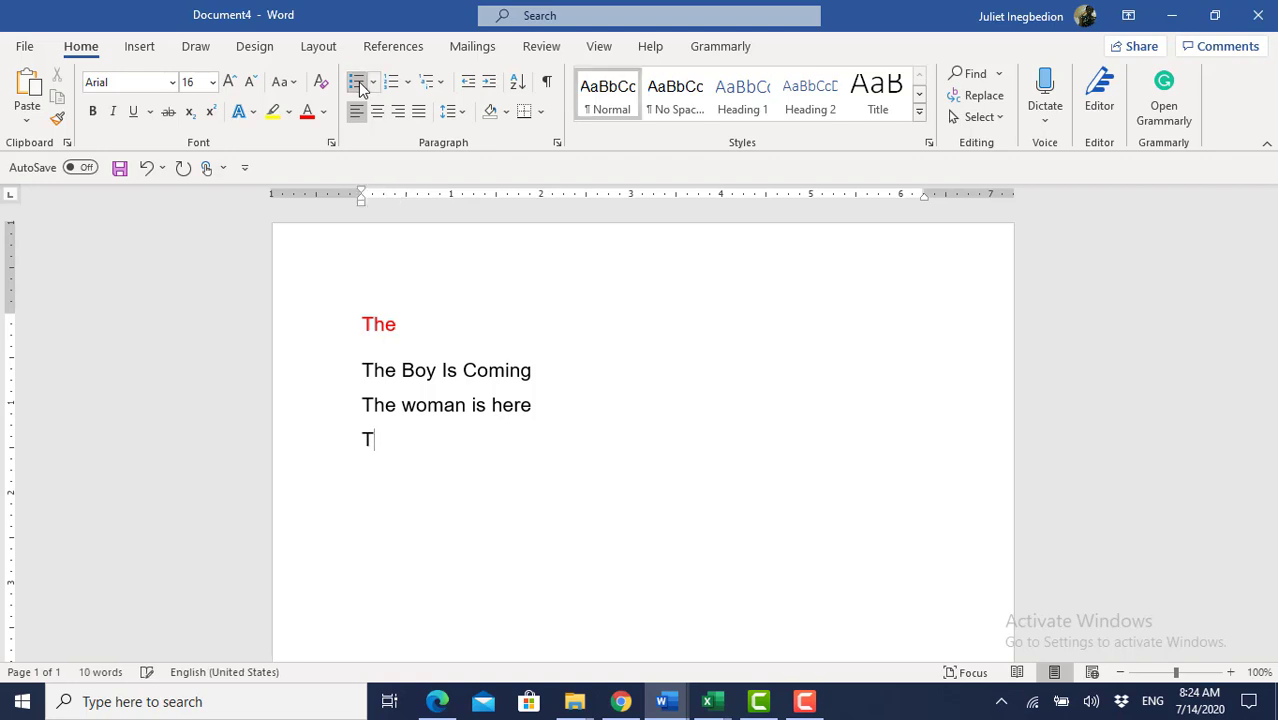
key(BackSpace)
key(BackSpace)
key(BackSpace)
Step: Add a bulleted item containing the word "Tab" twice, separated by a tab space, and start a second bullet below it
click(358, 84)
text(t)
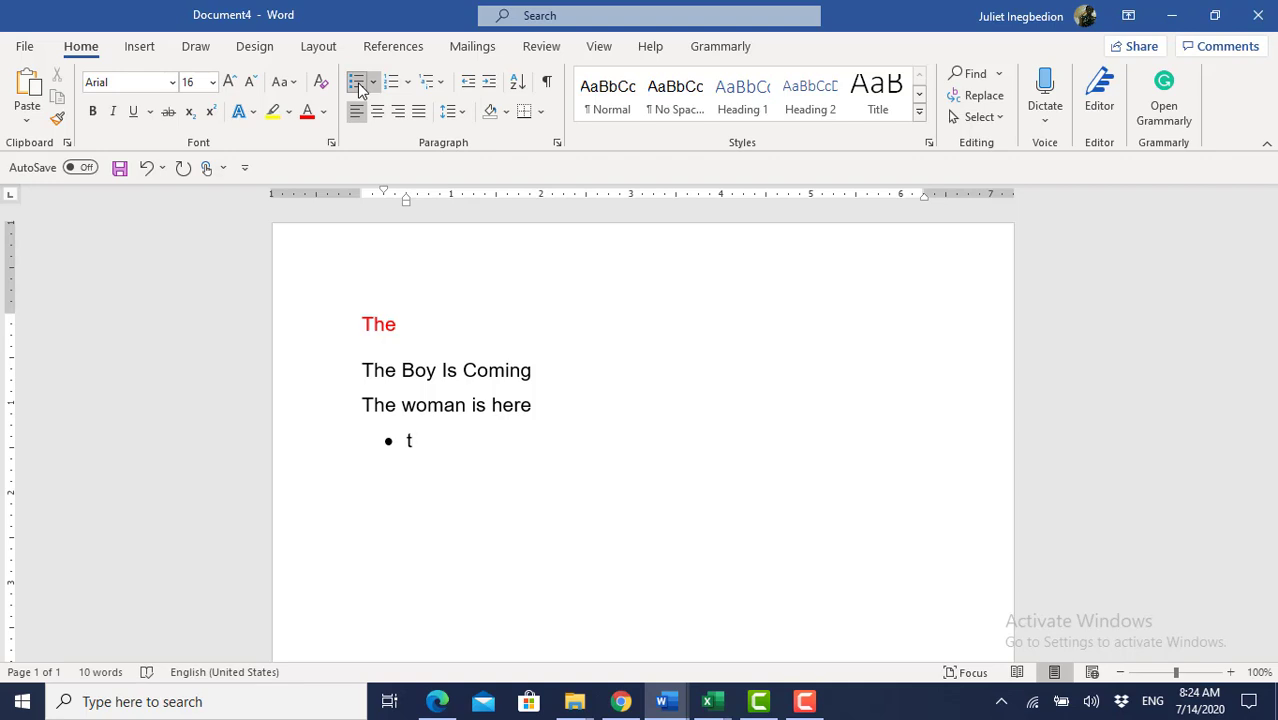
key(BackSpace)
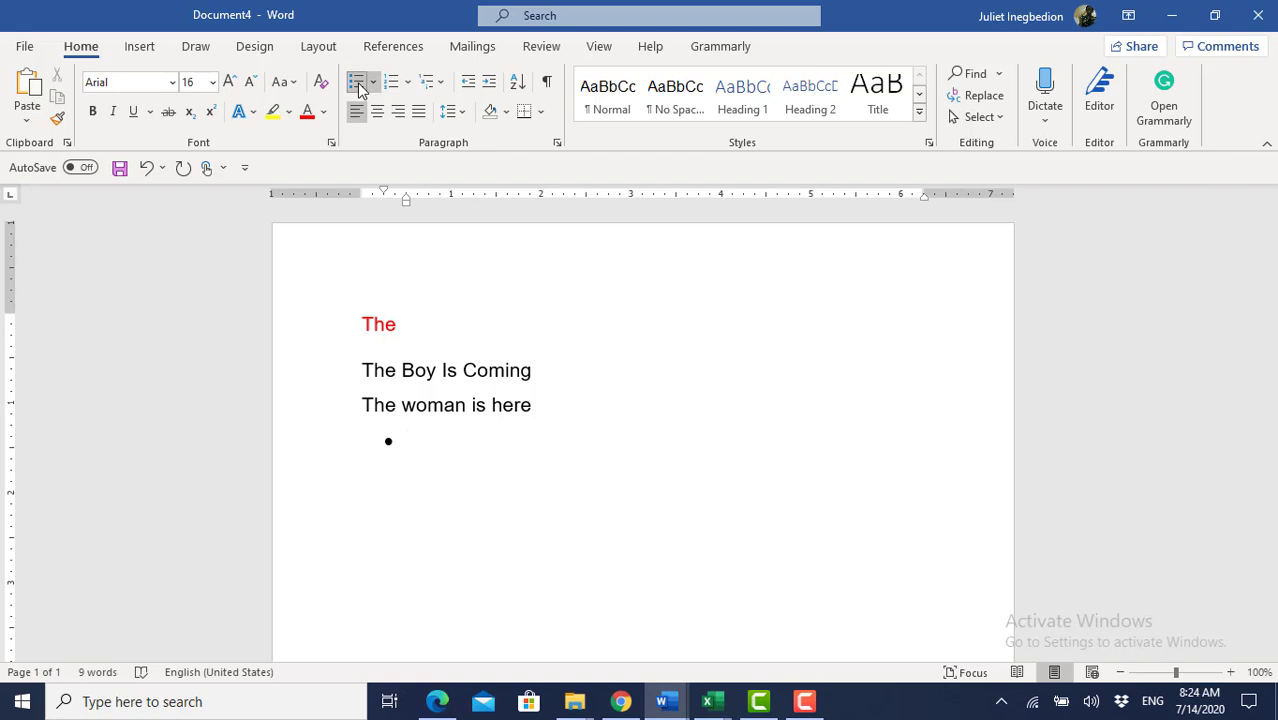
text(Tab)
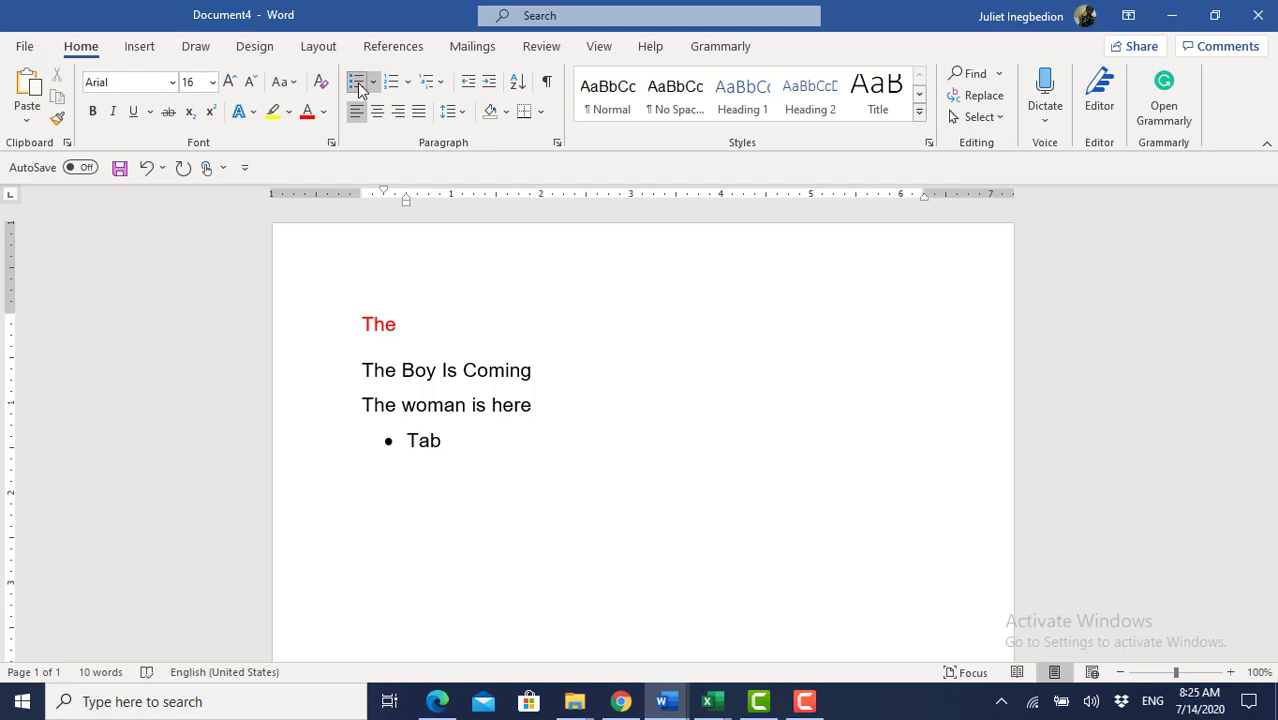
key(Tab)
text(Tab)
key(Return)
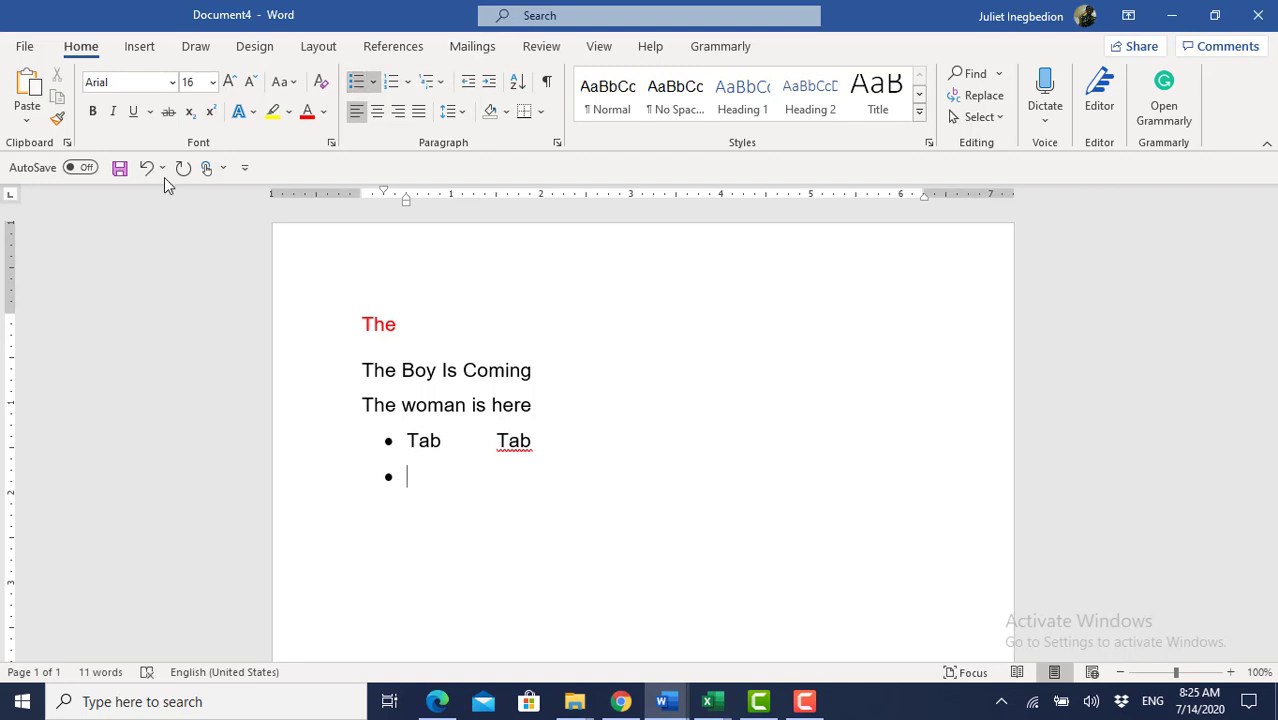
key(ctrl+j)
key(ctrl+l)
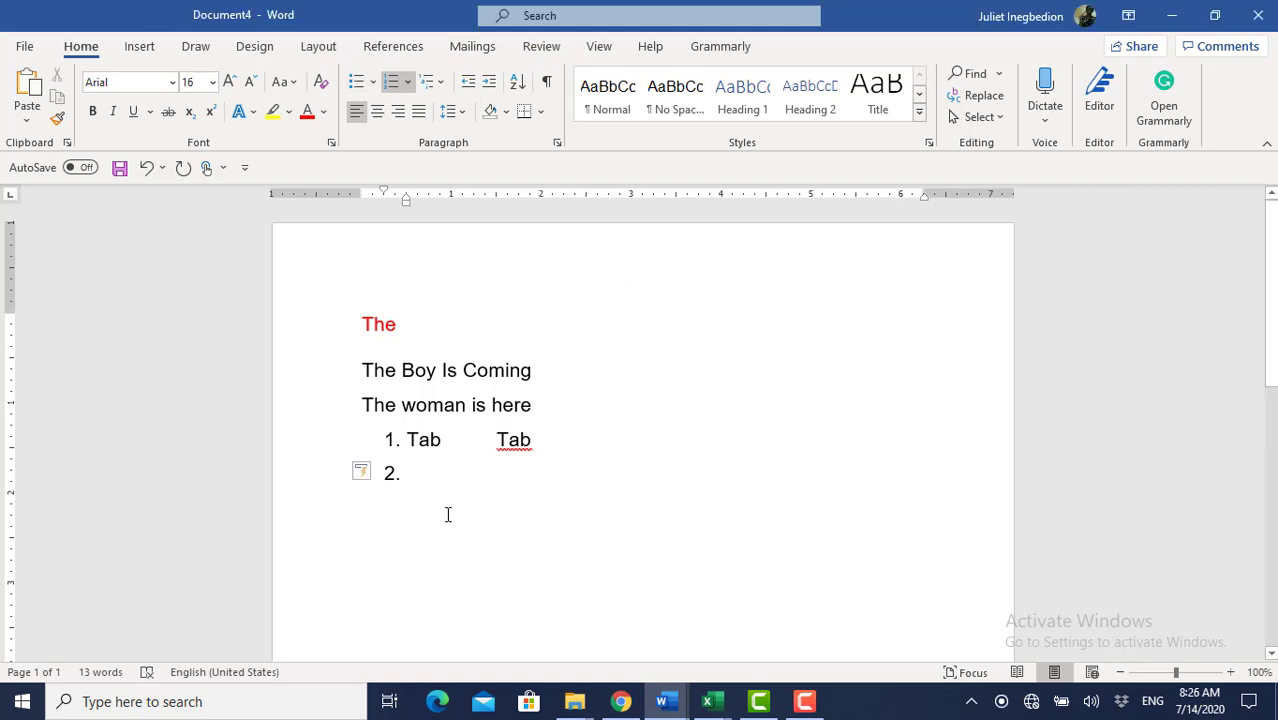
Step: Remove the number 2 from the empty line below the numbered "Tab" item
key(BackSpace)
key(BackSpace)
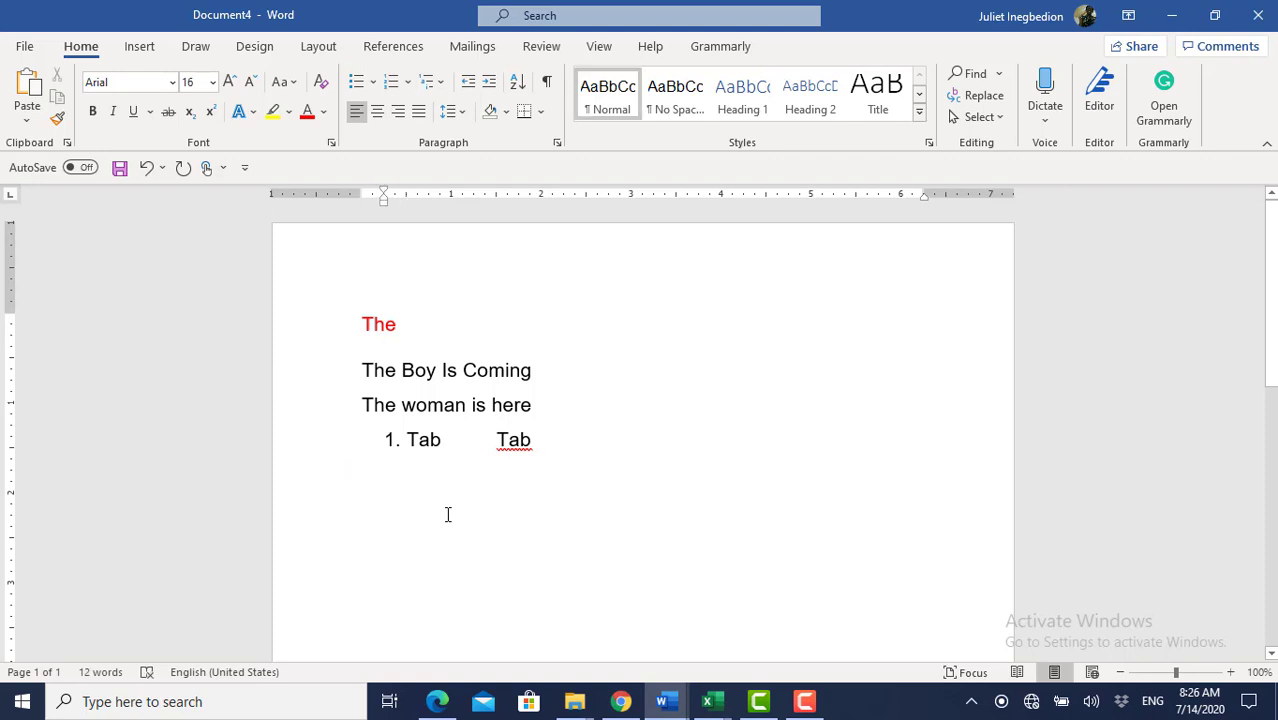
Step: View the bullet library and the numbering formats for the empty line without applying any of them
click(375, 85)
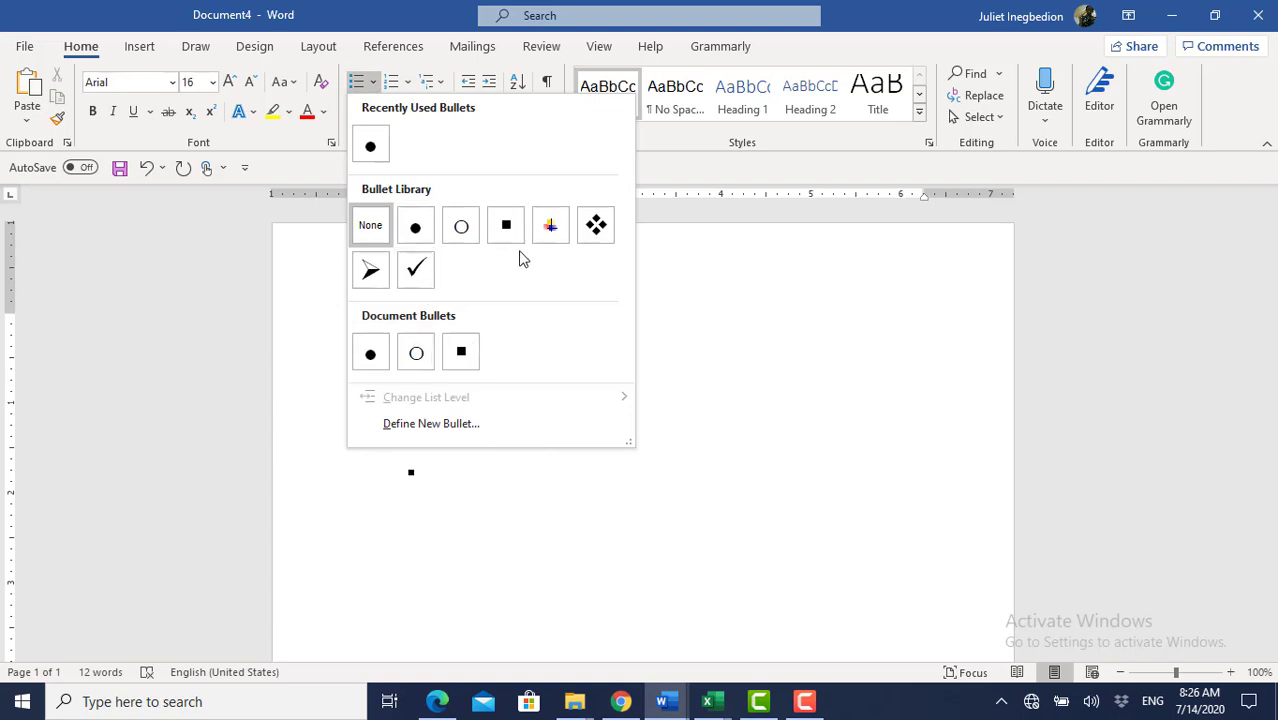
click(716, 308)
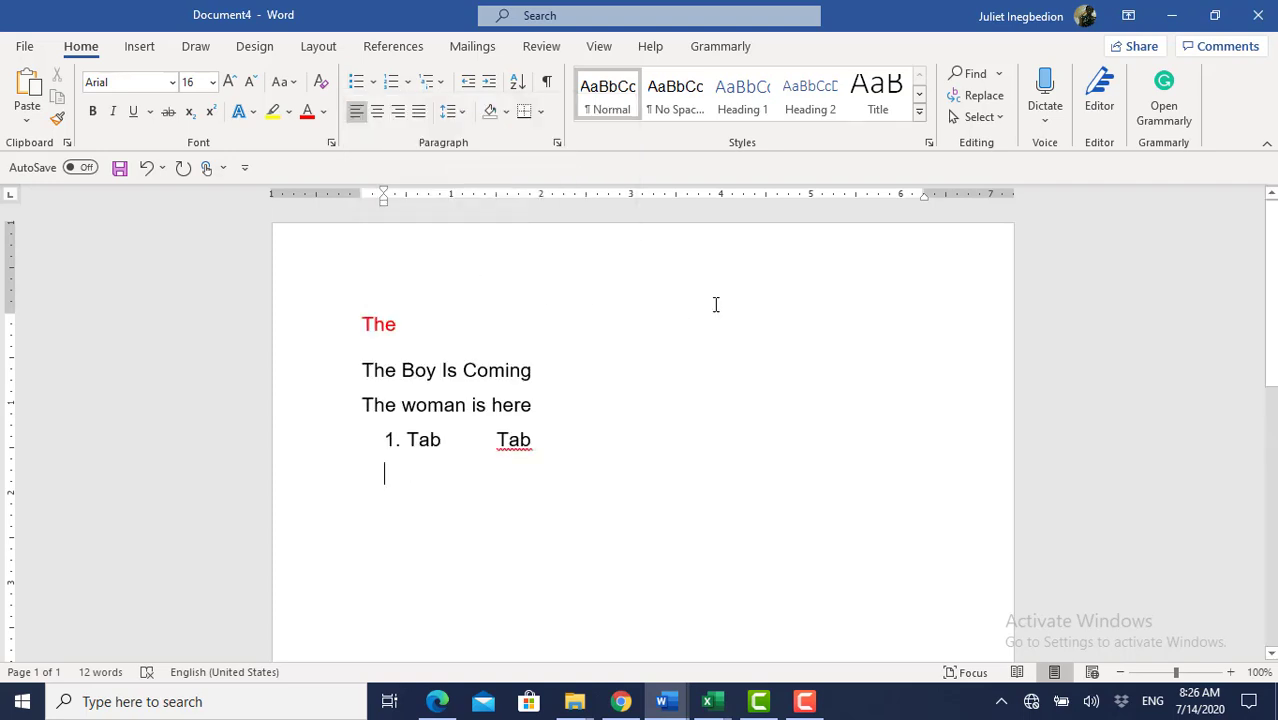
click(408, 85)
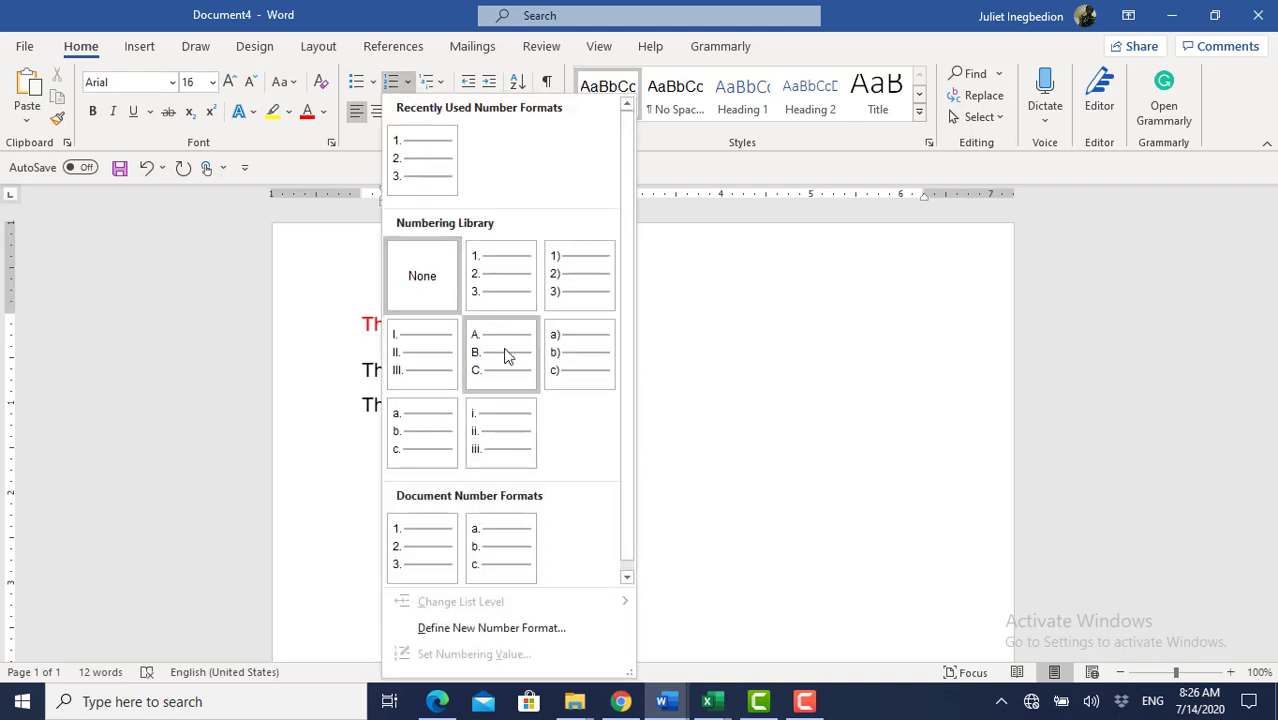
click(754, 413)
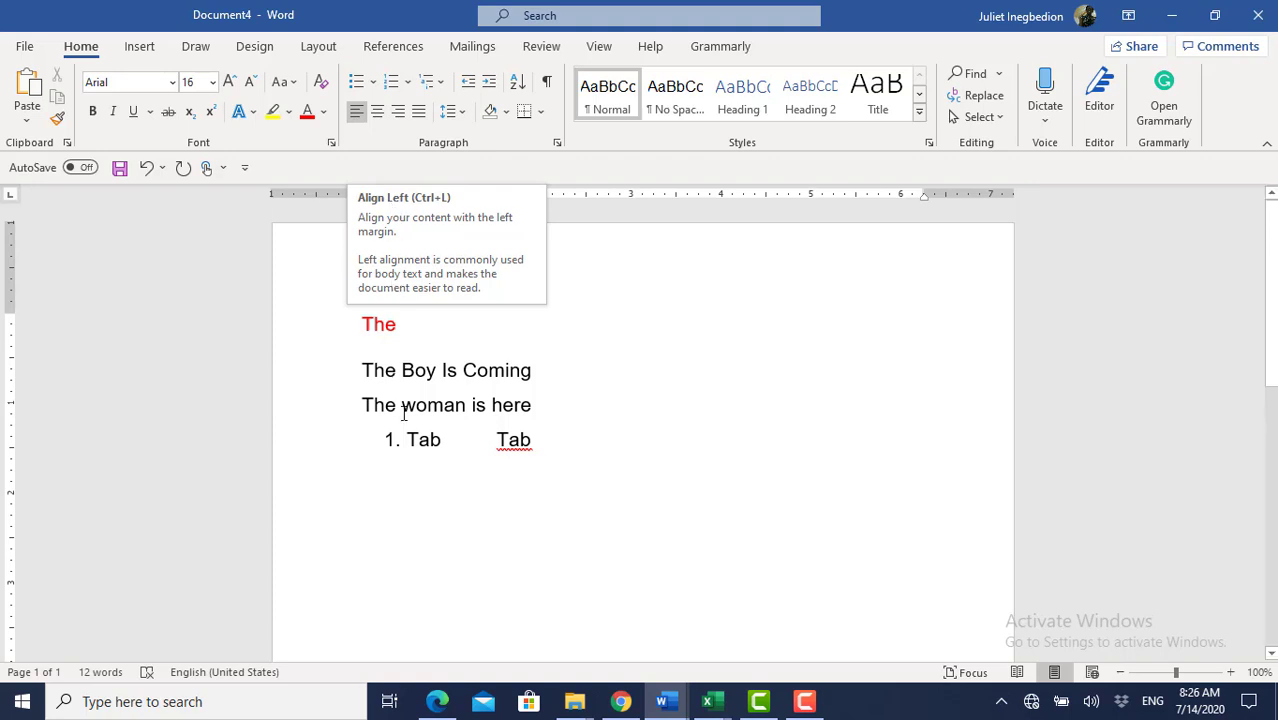
Step: Try right alignment on the sentences "The Boy Is Coming" and "The woman is here", and settle on centered alignment
drag(365, 367, 532, 409)
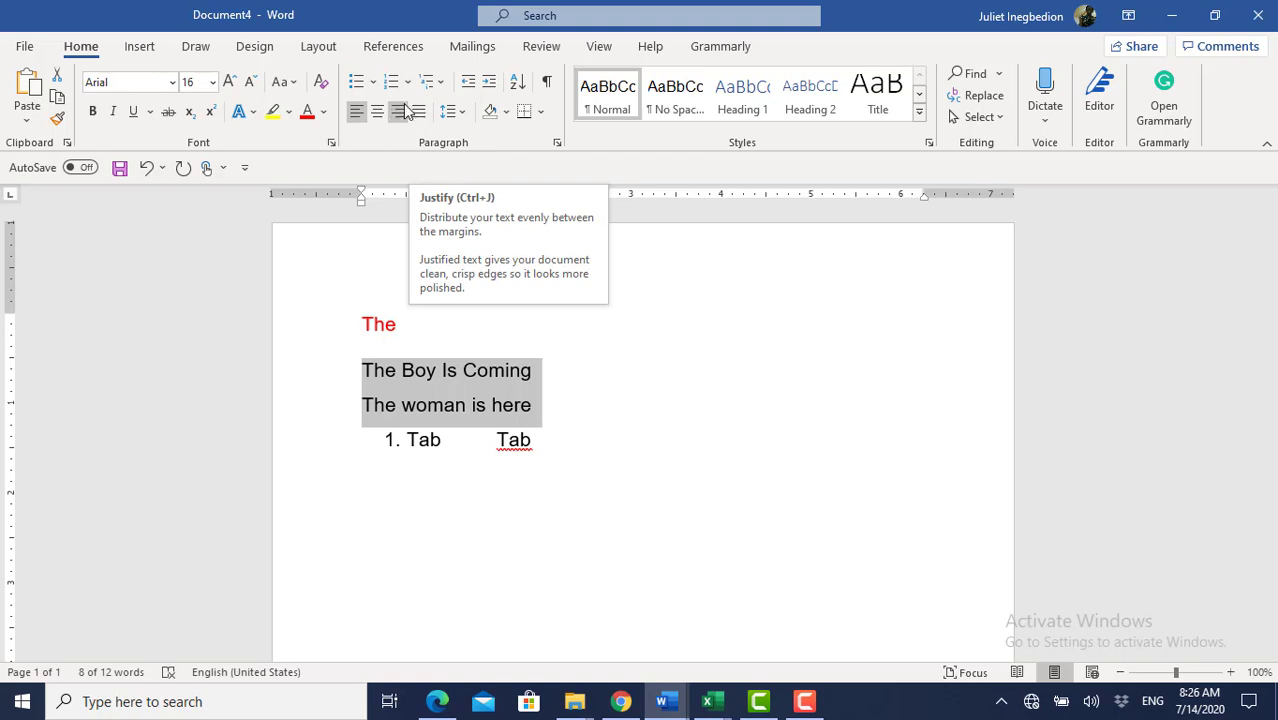
click(398, 112)
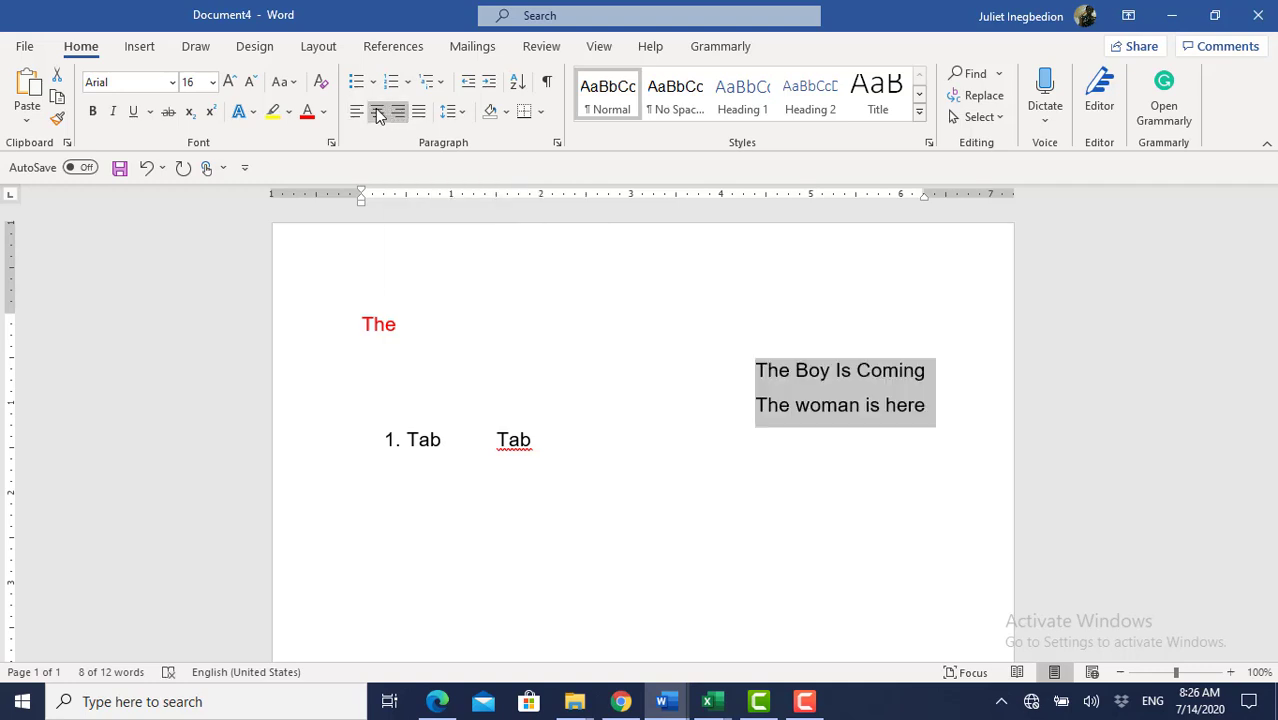
click(378, 115)
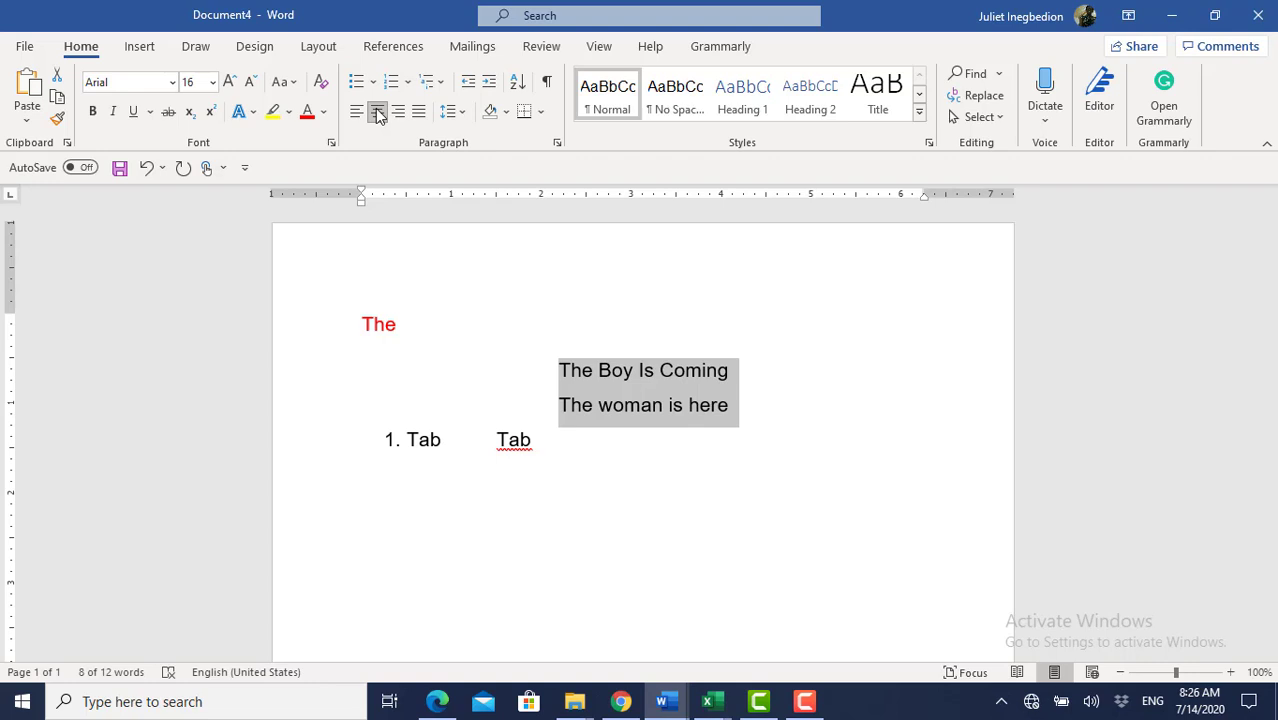
Step: Shade the empty line below the numbered "Tab" item with standard orange and enter the text "thejejejjeje" in it
click(409, 488)
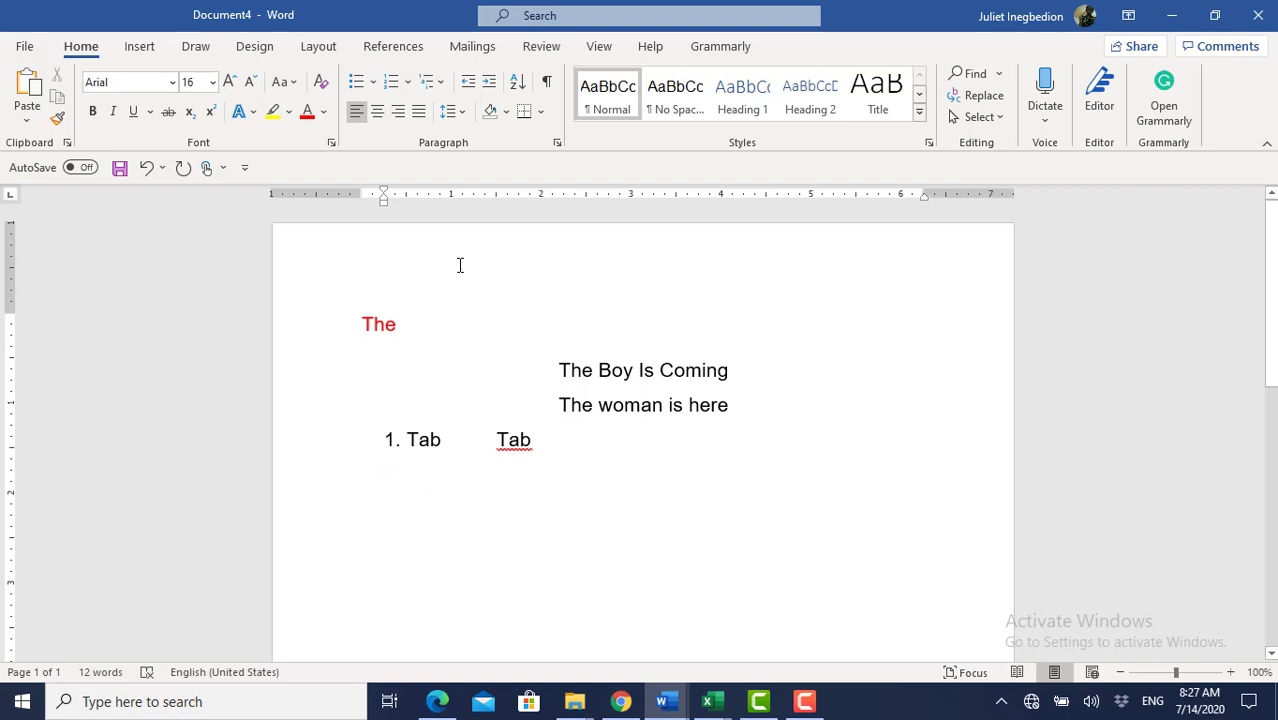
click(462, 112)
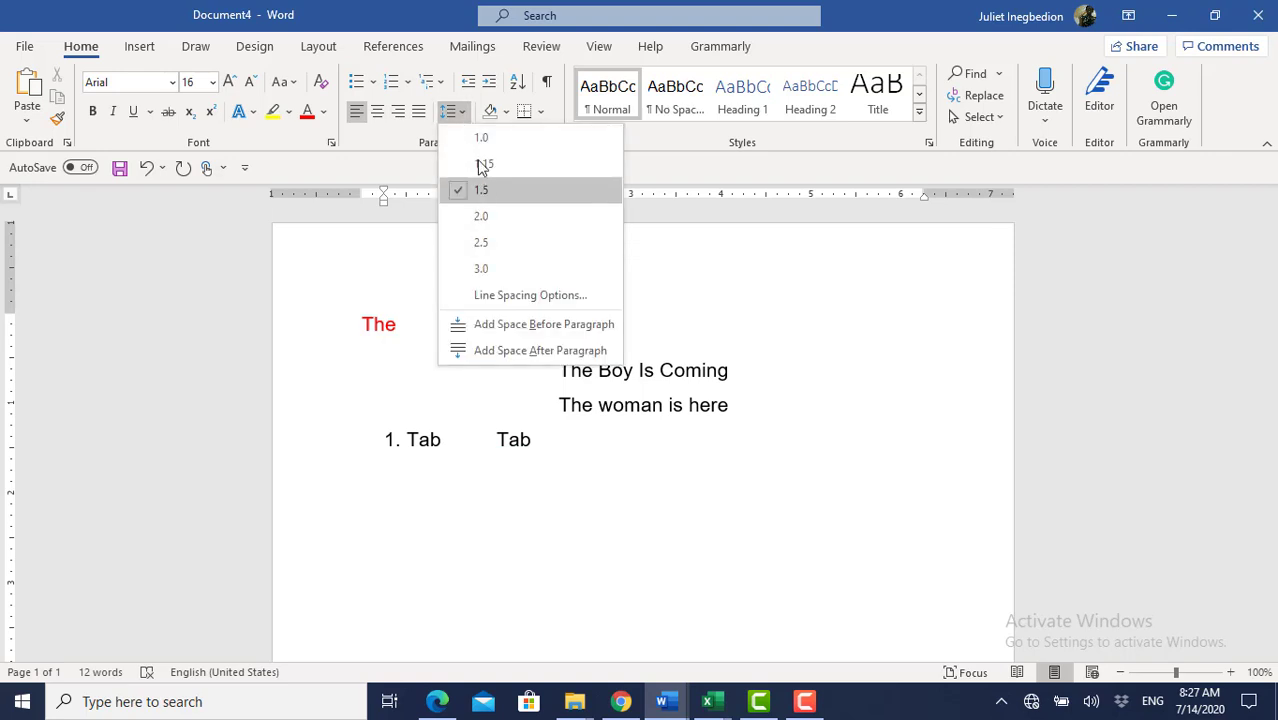
click(772, 317)
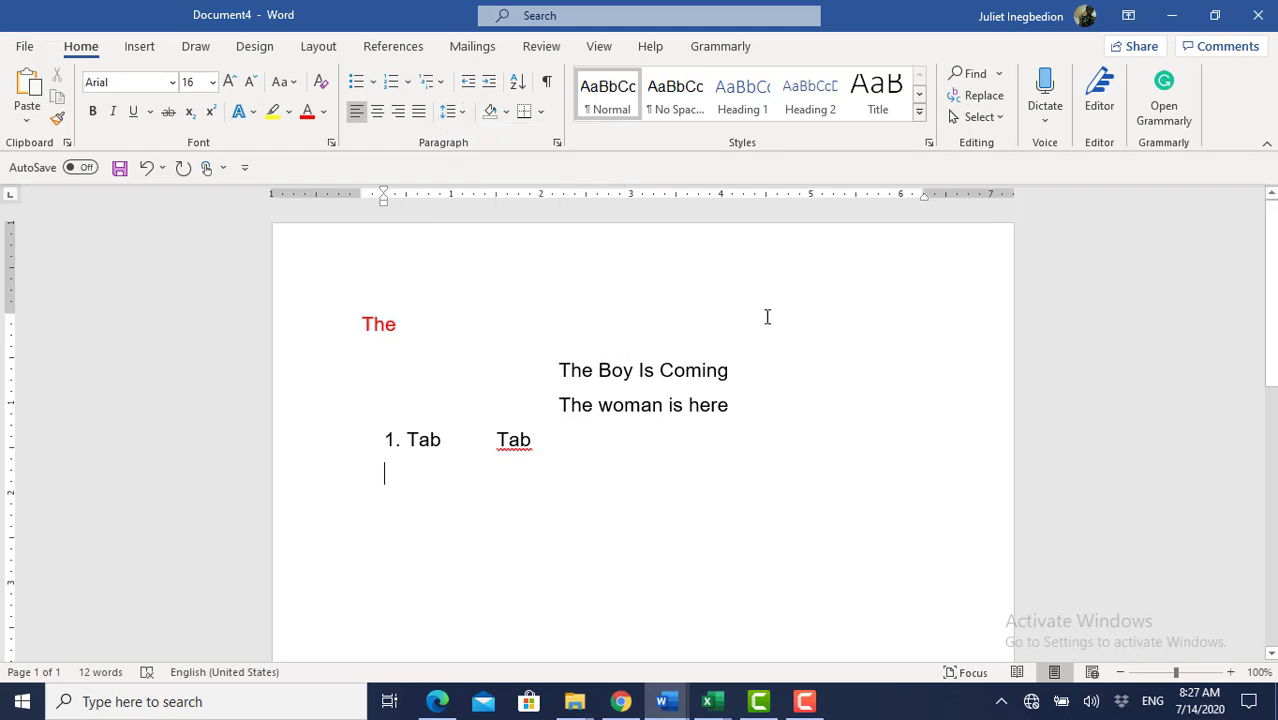
click(507, 112)
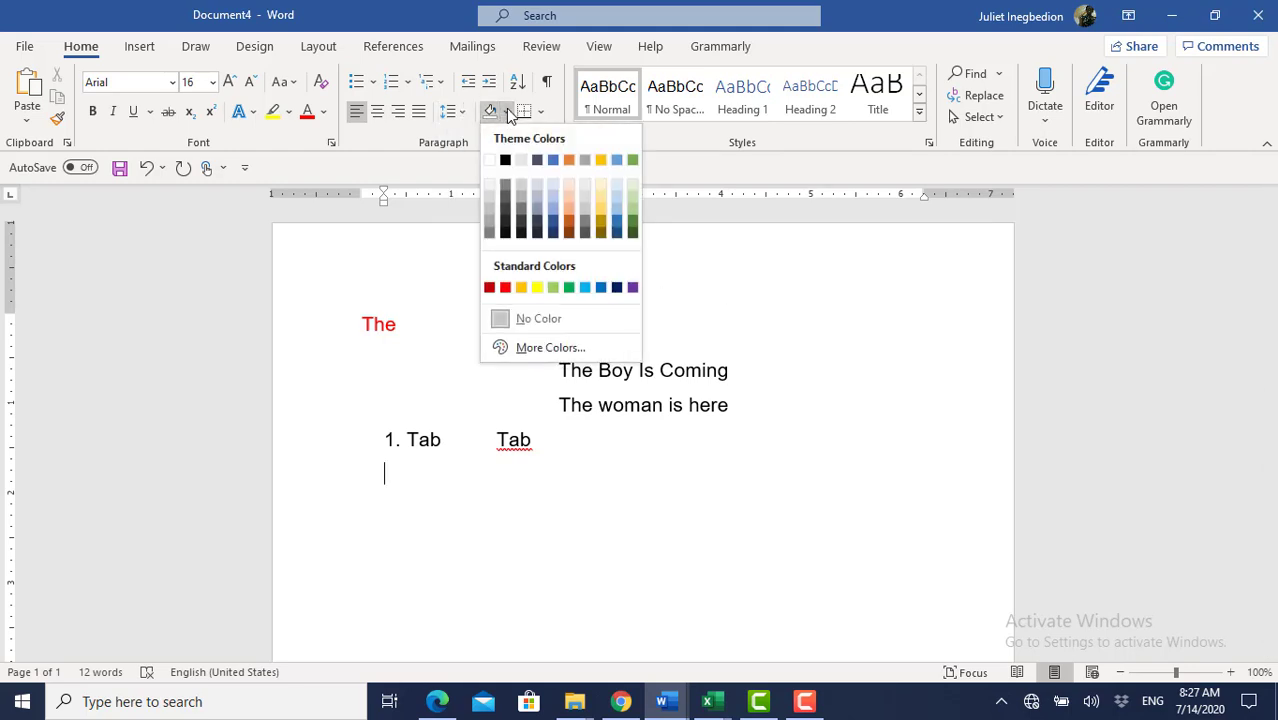
click(521, 288)
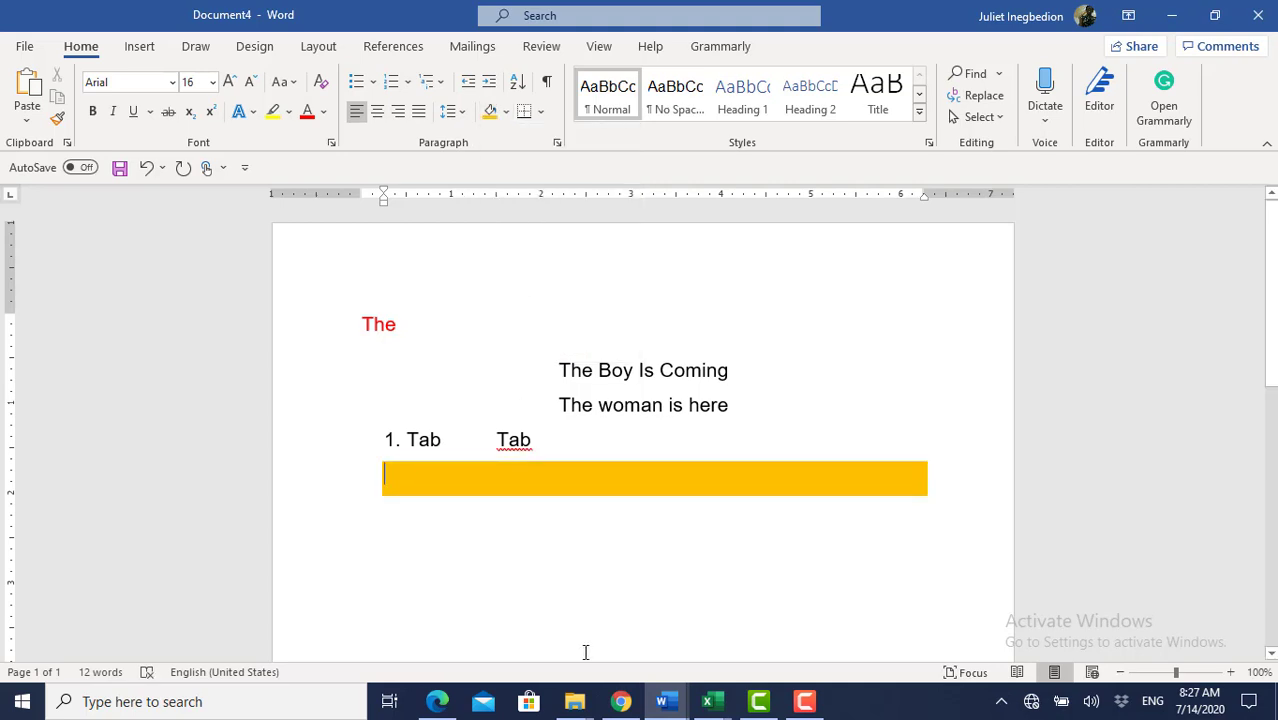
text(thejejjeje)
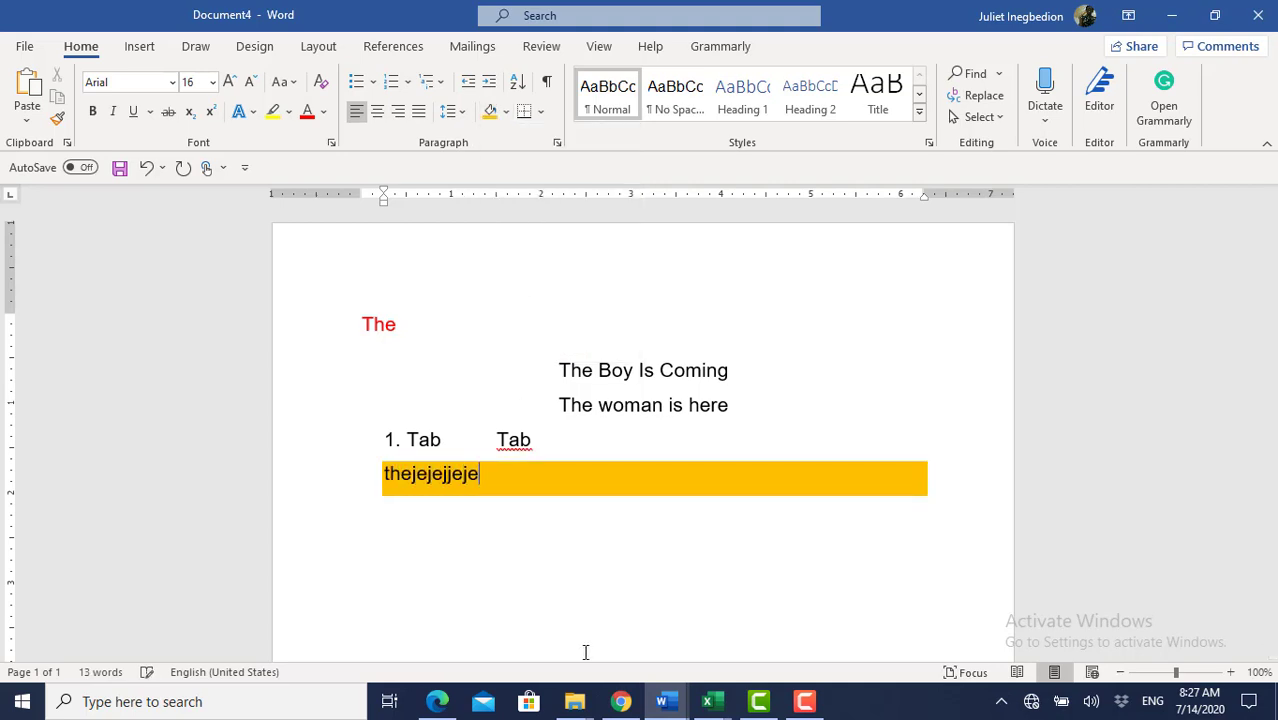
Step: Add a tab-indented line reading "hththe" below the shaded line and view the border options without applying any
click(400, 520)
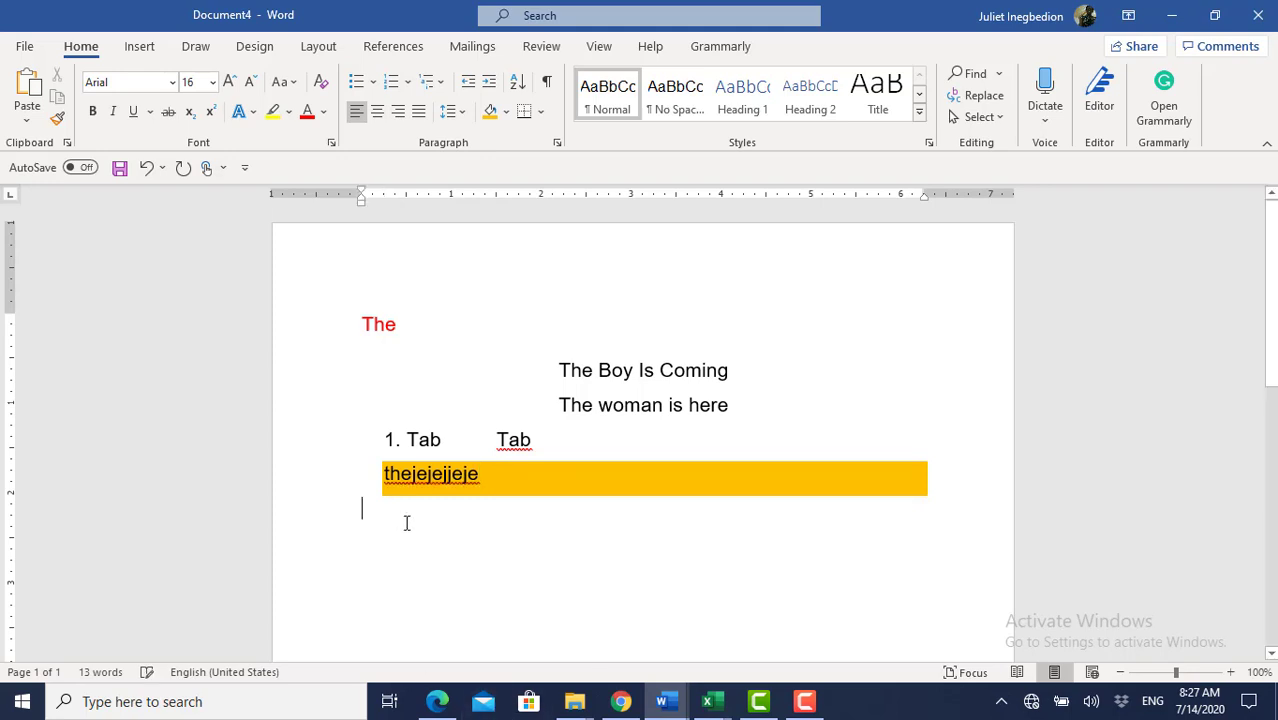
key(Tab)
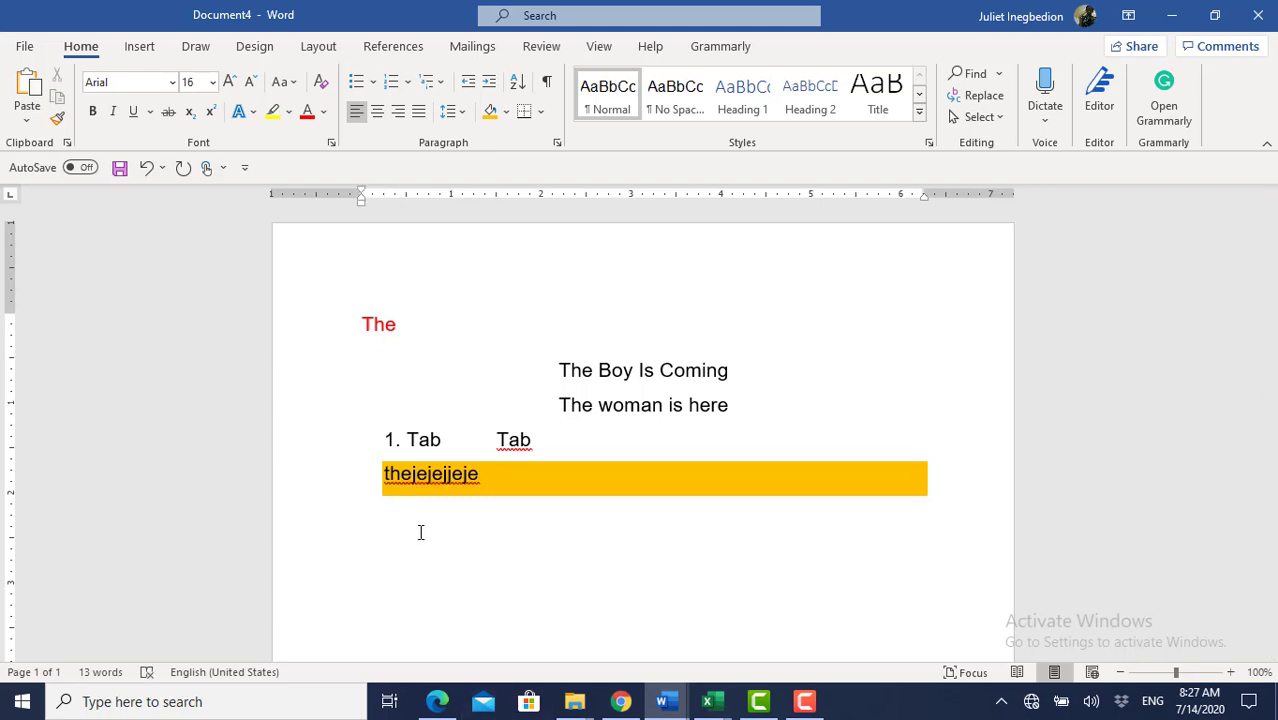
text(hththe)
click(541, 113)
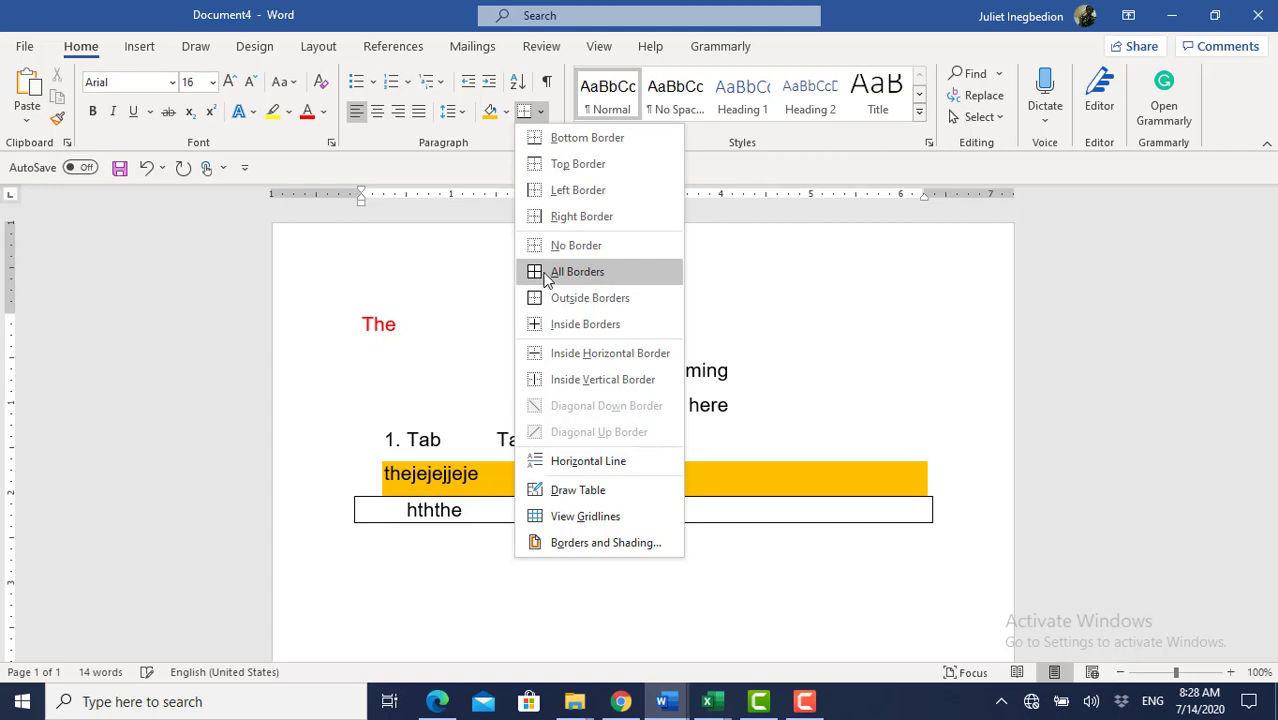
click(453, 304)
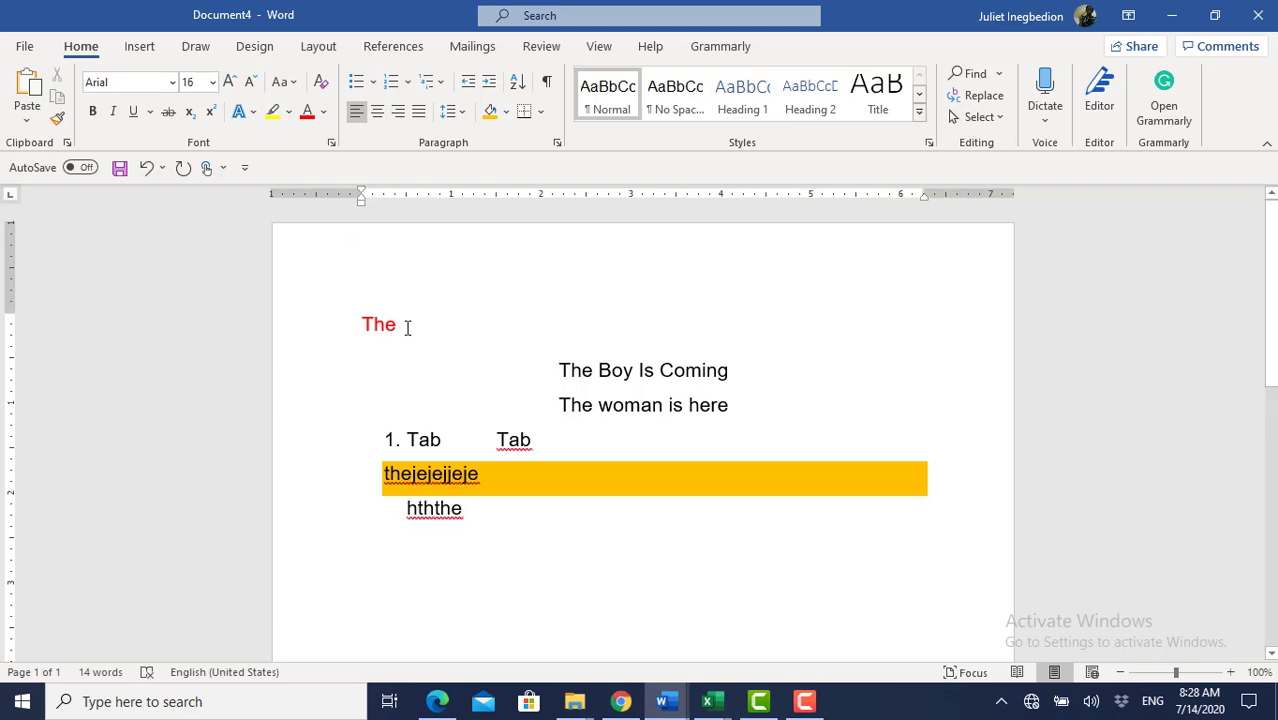
Step: Replace the red word "The" with "Buy" and add the word "Purchase" two lines below it
drag(408, 328, 359, 324)
text(Buy)
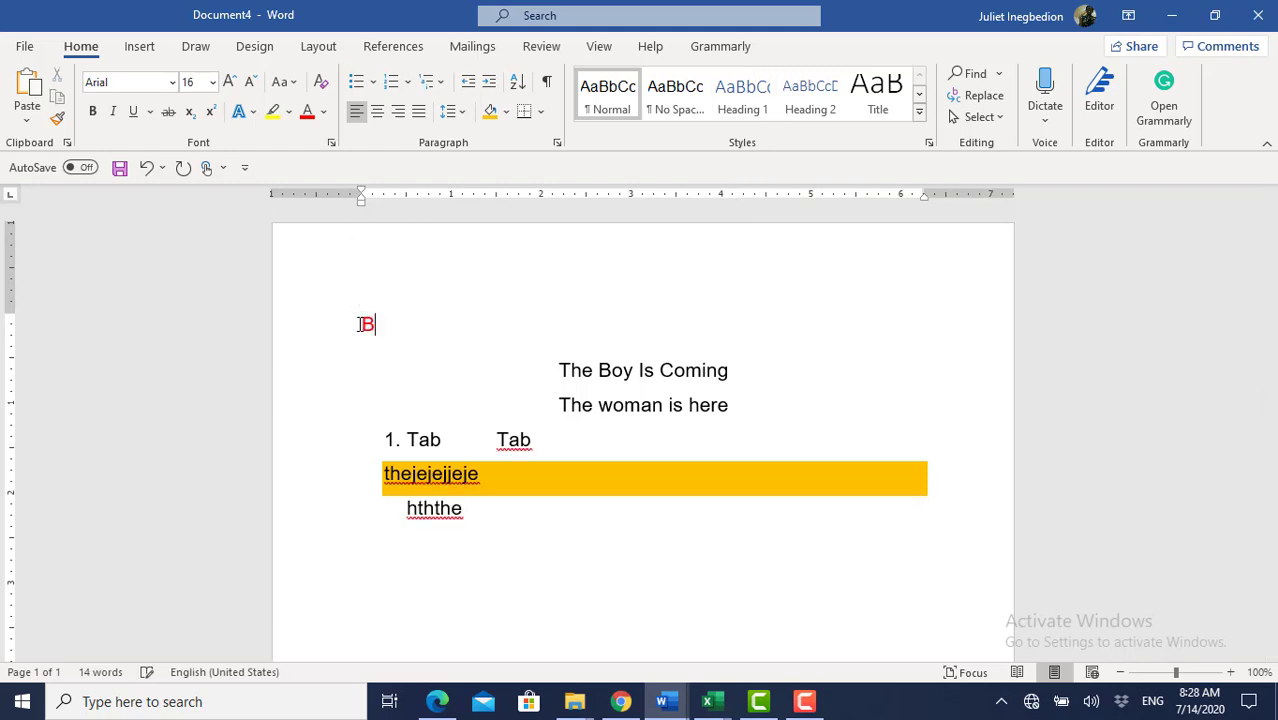
key(Return)
key(Return)
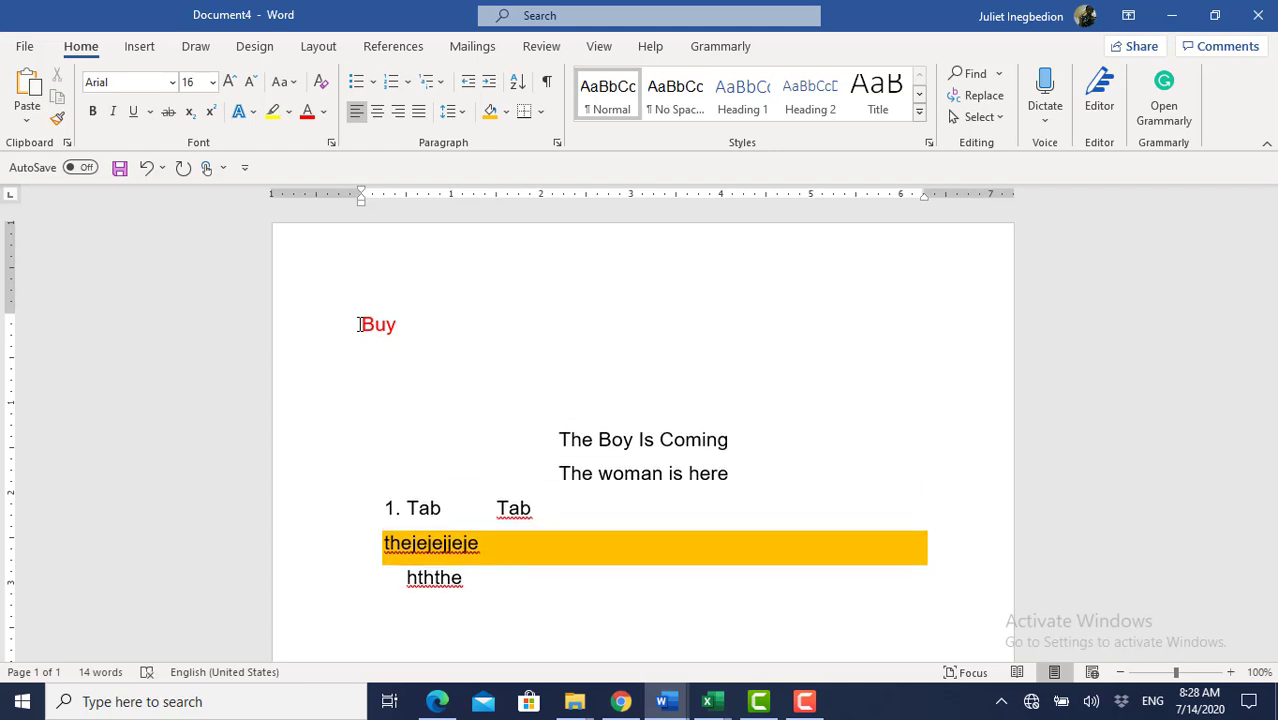
text(Purchase)
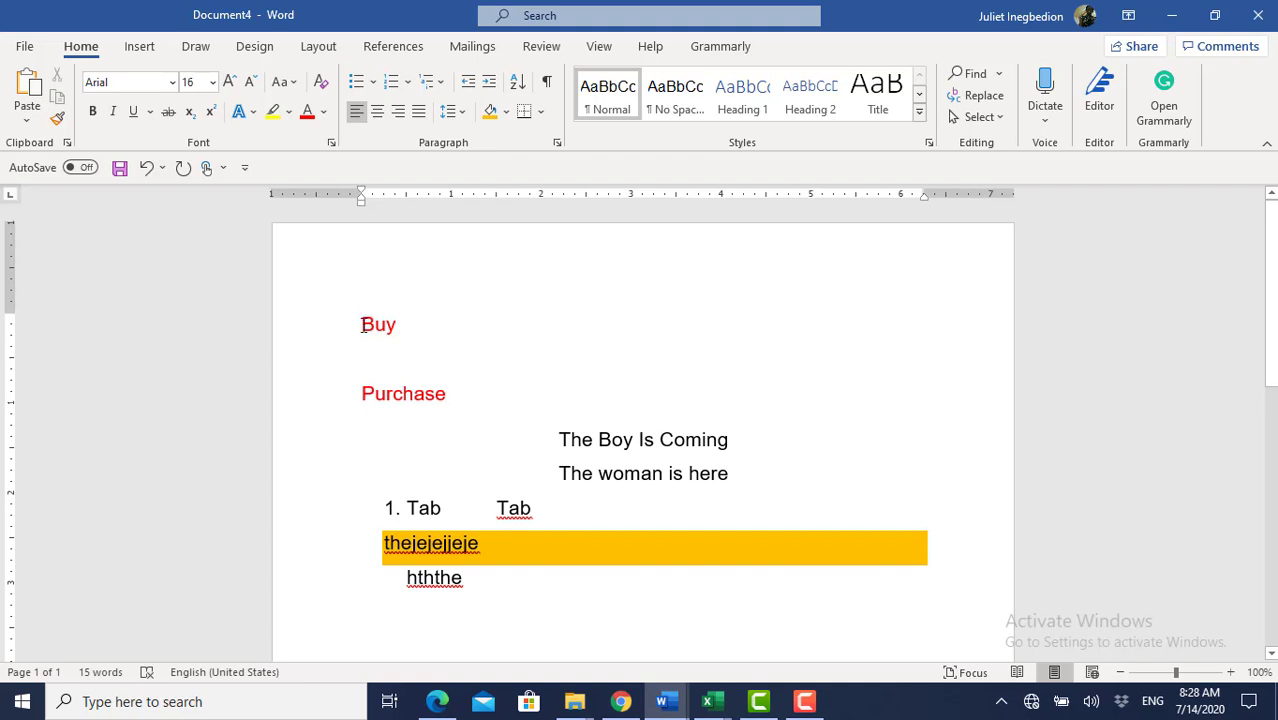
Step: Apply the Heading 1 style to "Buy" and change its font to Arial Black
drag(363, 323, 419, 325)
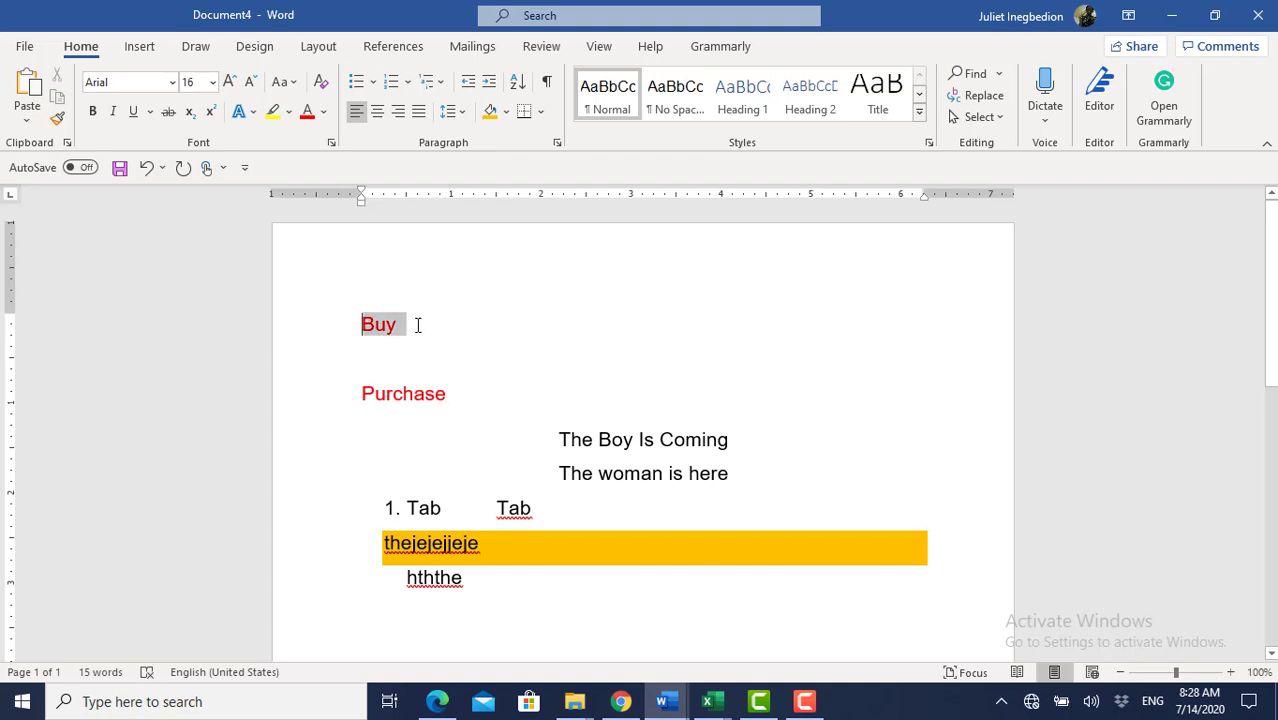
click(750, 108)
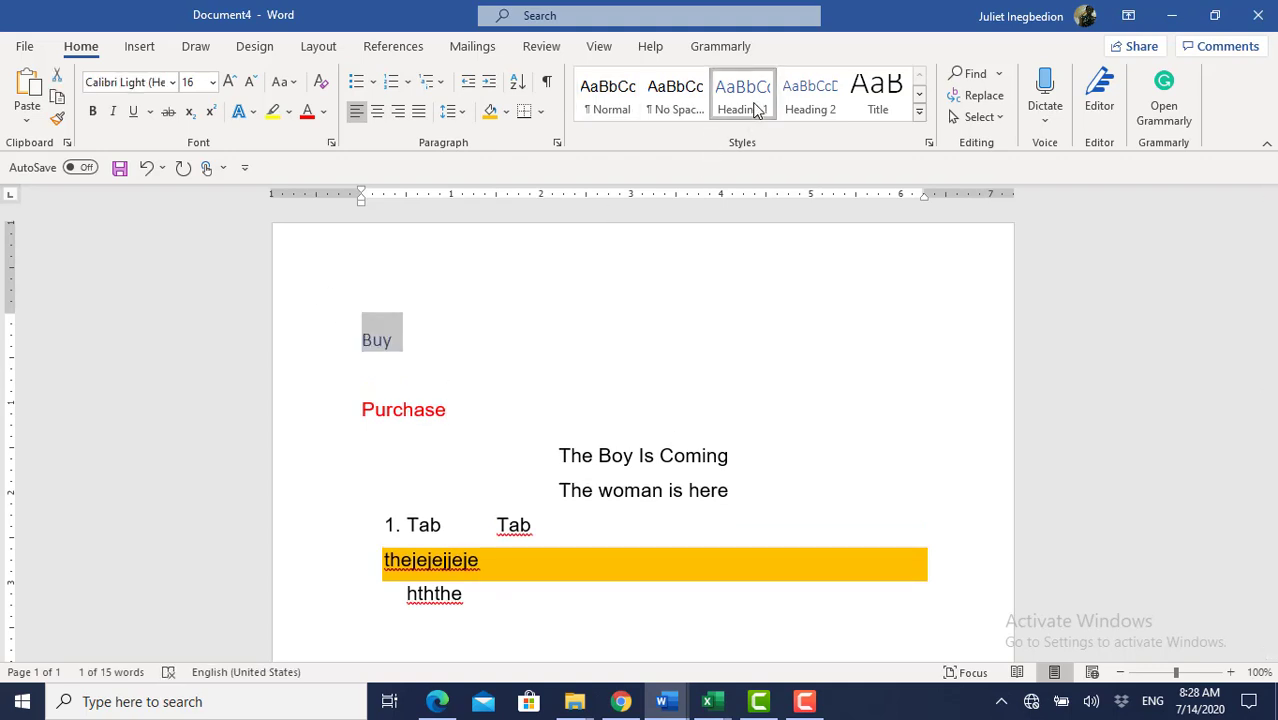
click(173, 82)
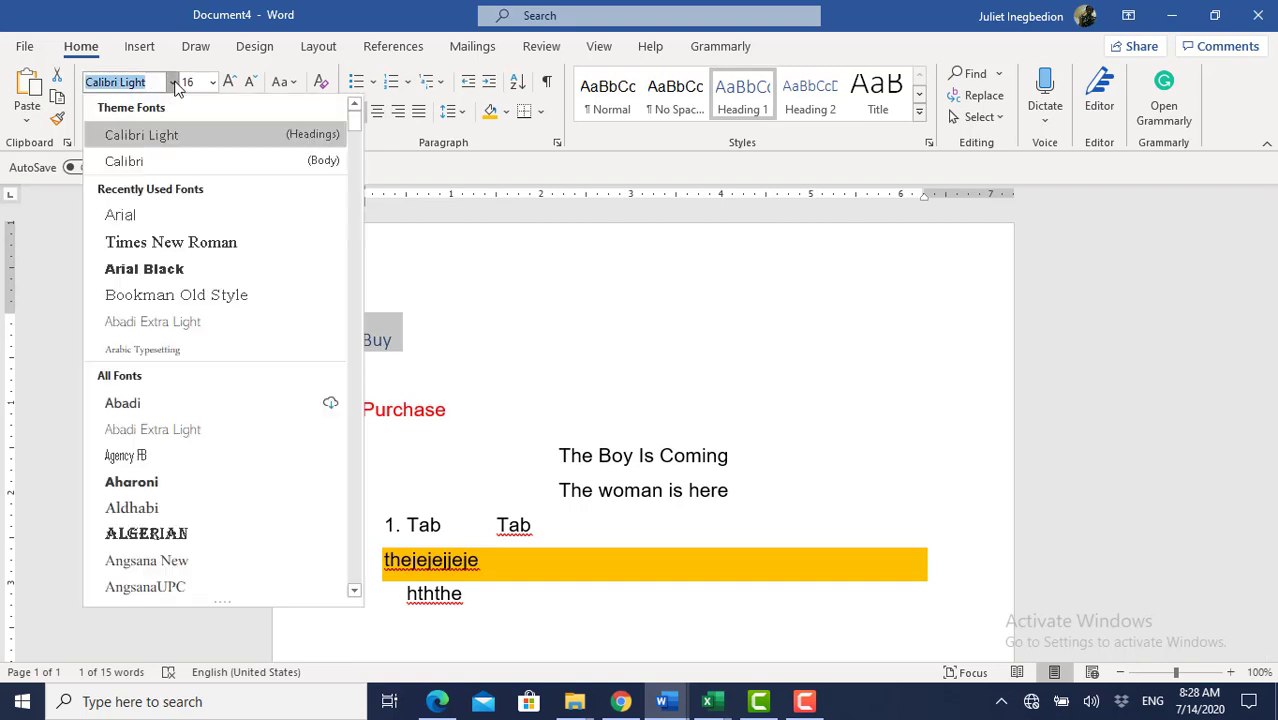
click(163, 268)
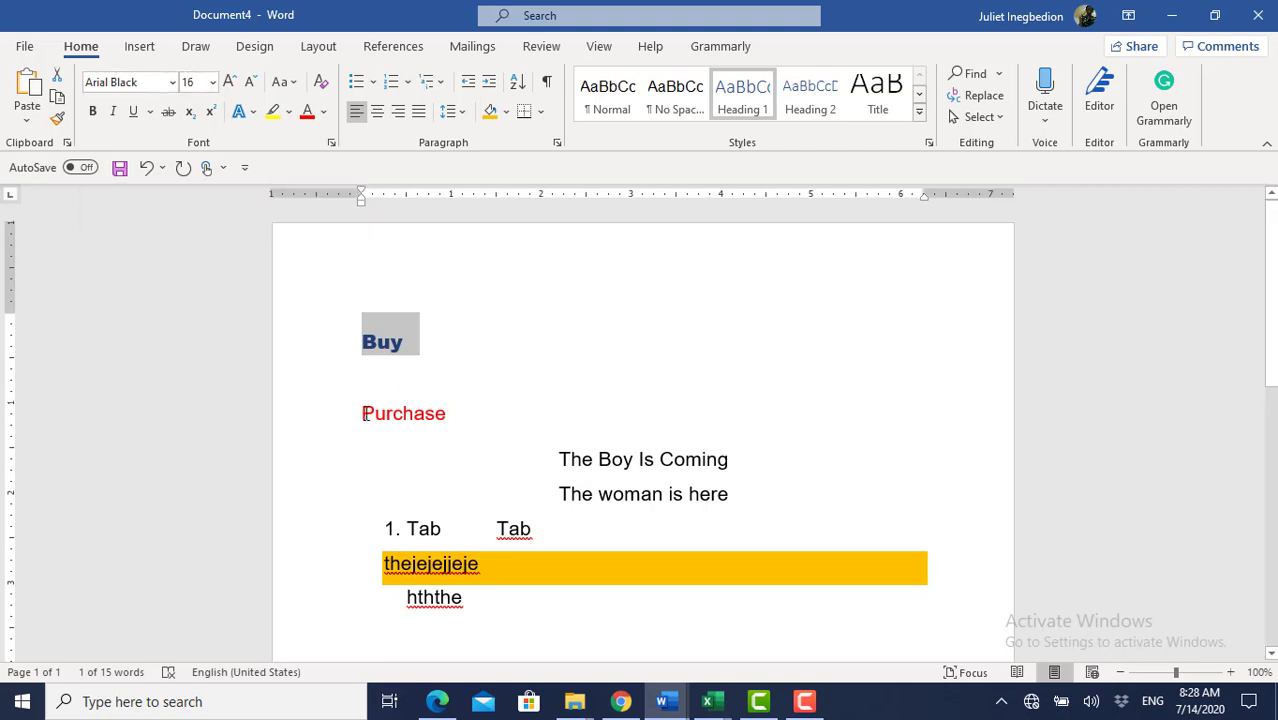
Step: Apply the Heading 2 style to the word "Purchase"
drag(363, 415, 450, 412)
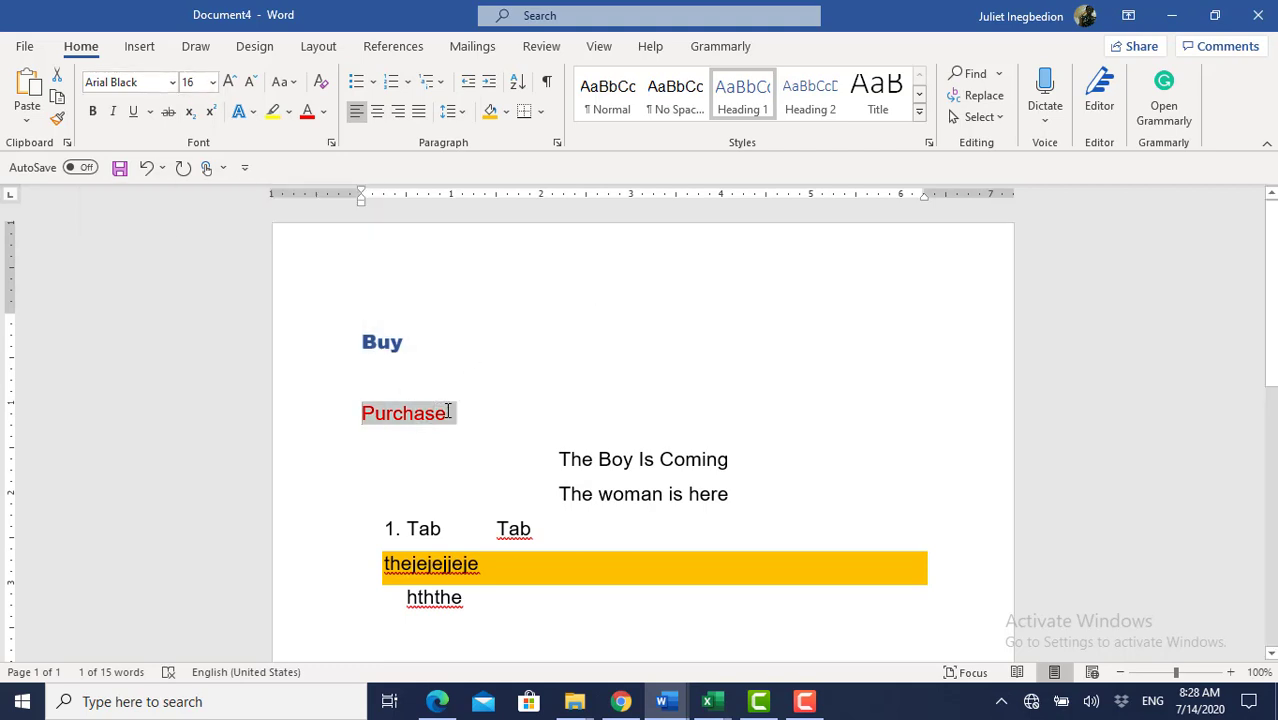
click(800, 105)
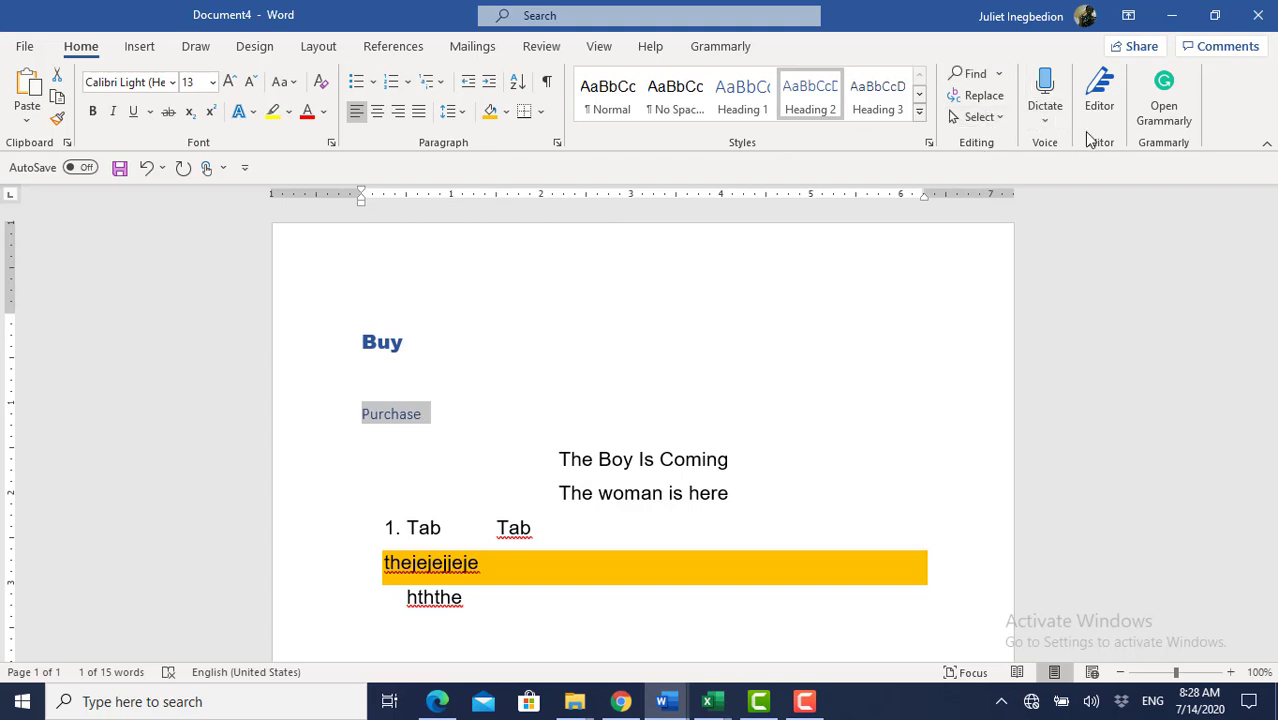
click(841, 310)
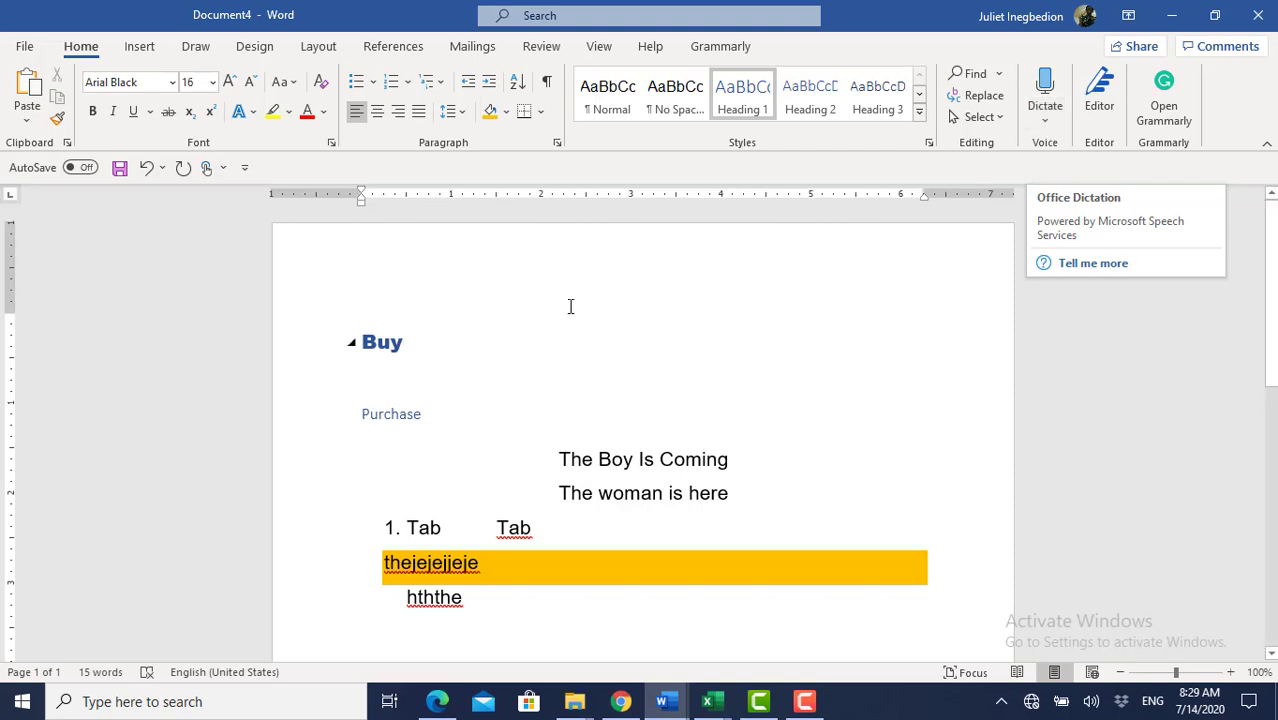
Step: Try to start dictation on the empty line between "Buy" and "Purchase"
click(410, 382)
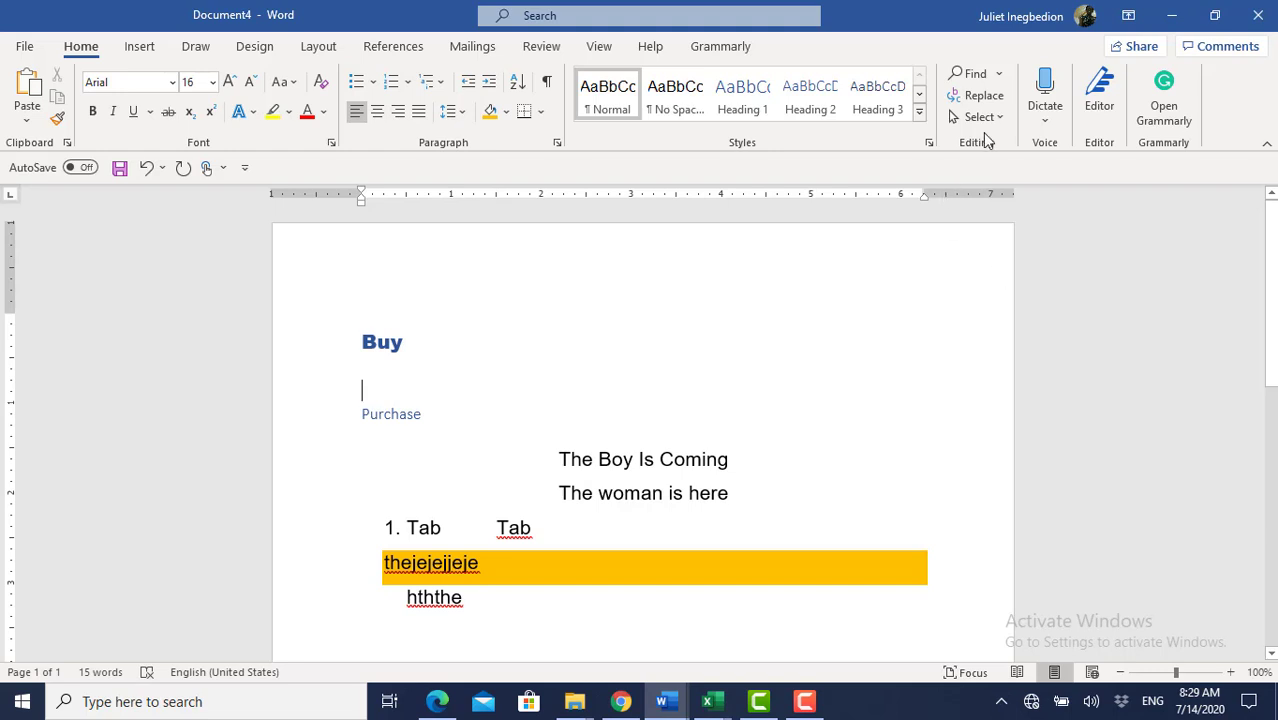
click(1045, 124)
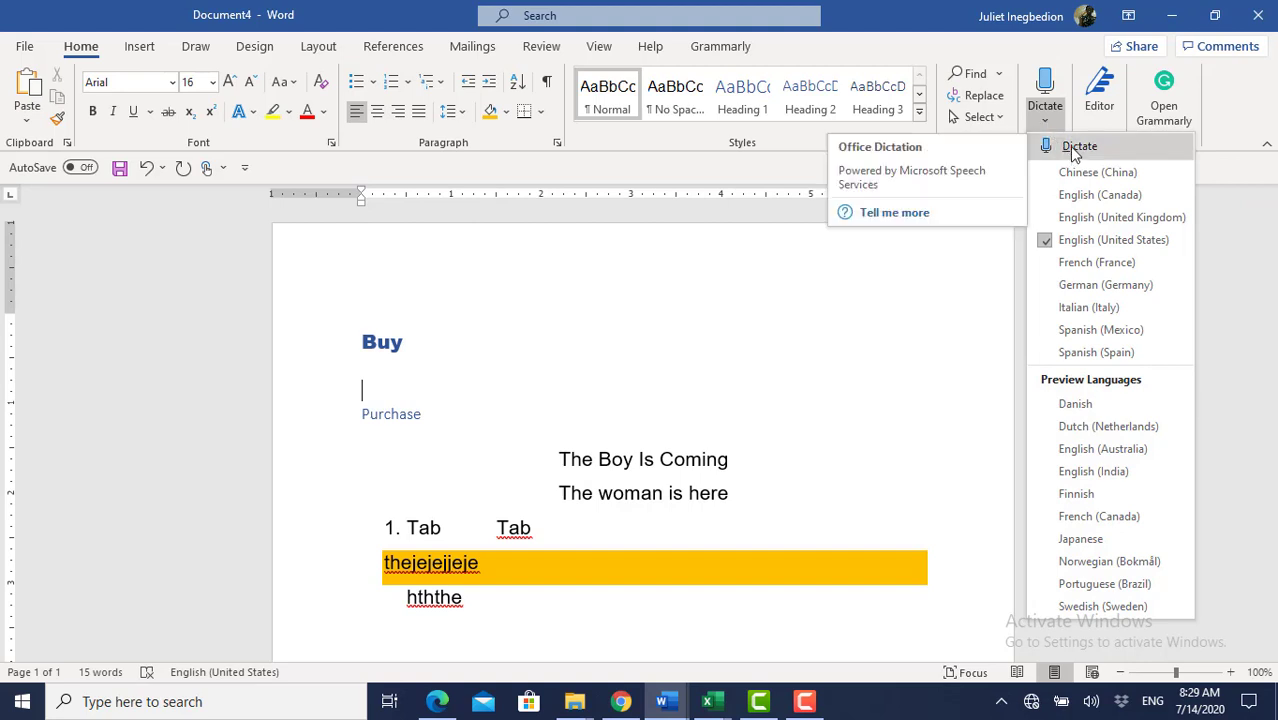
click(1074, 149)
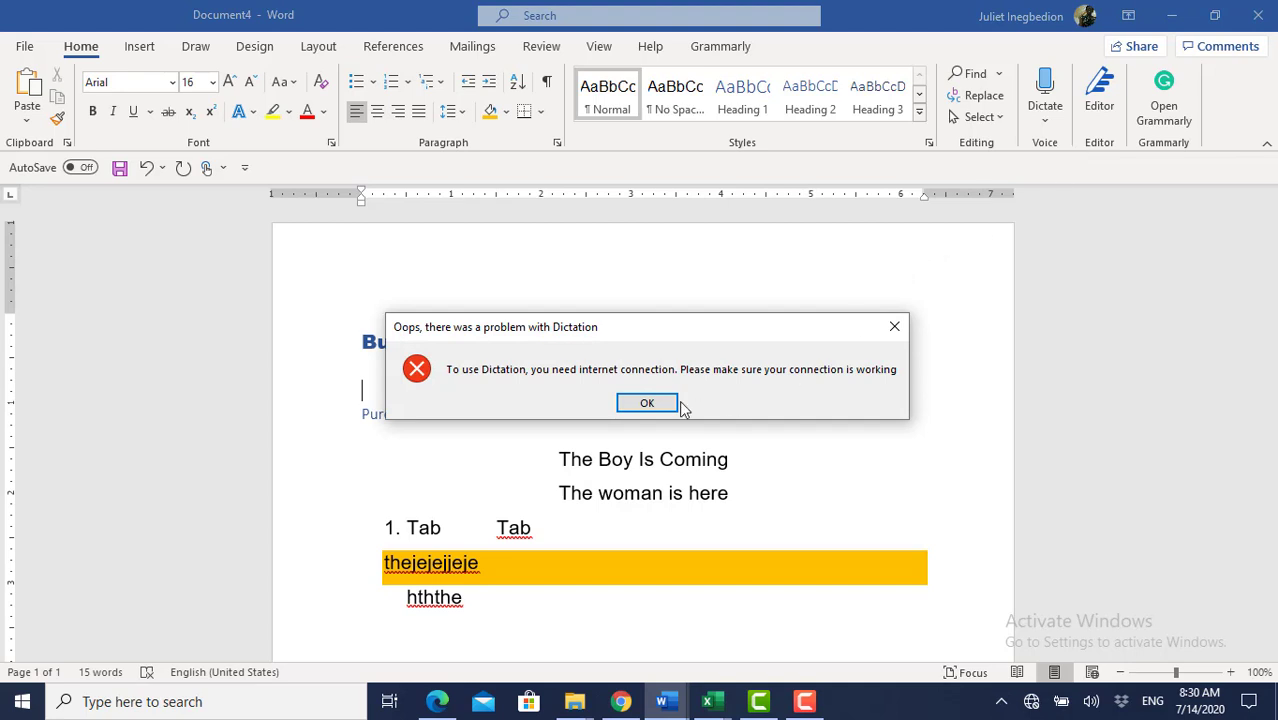
click(650, 408)
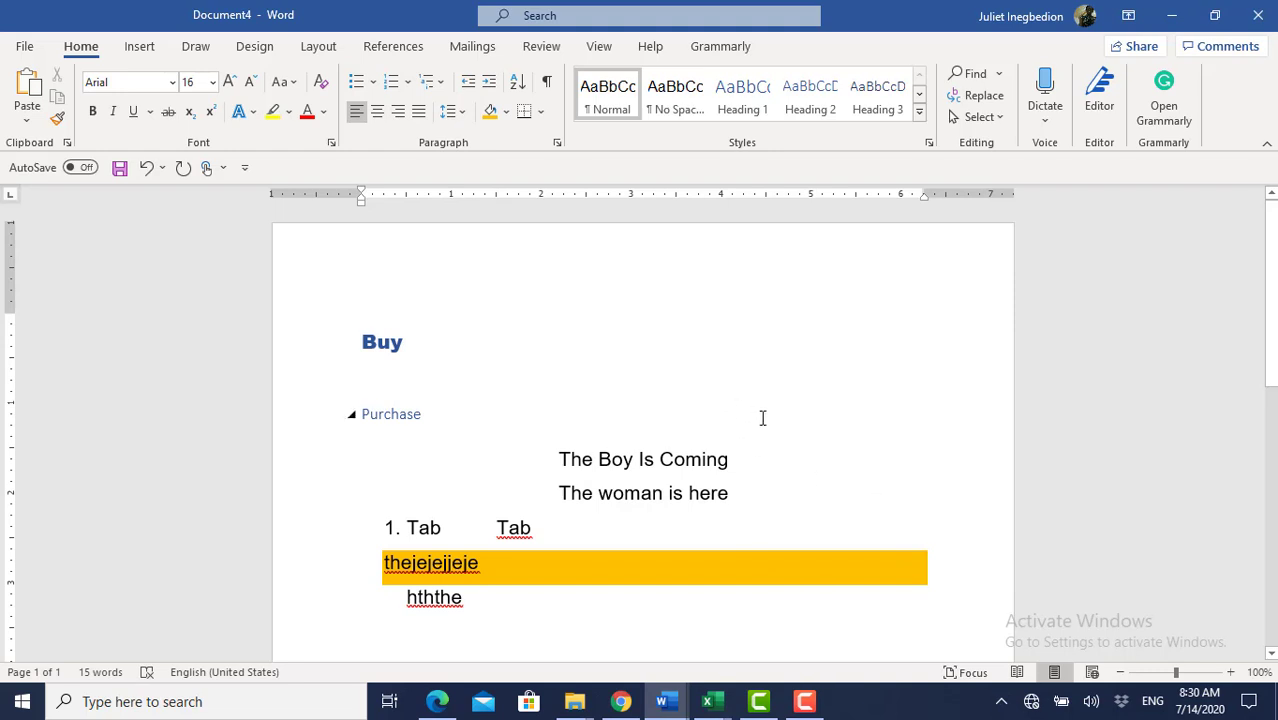
Step: Insert a table of 6 columns and 6 rows between "Buy" and "Purchase", and enter "ththhth" in its first cell
click(140, 47)
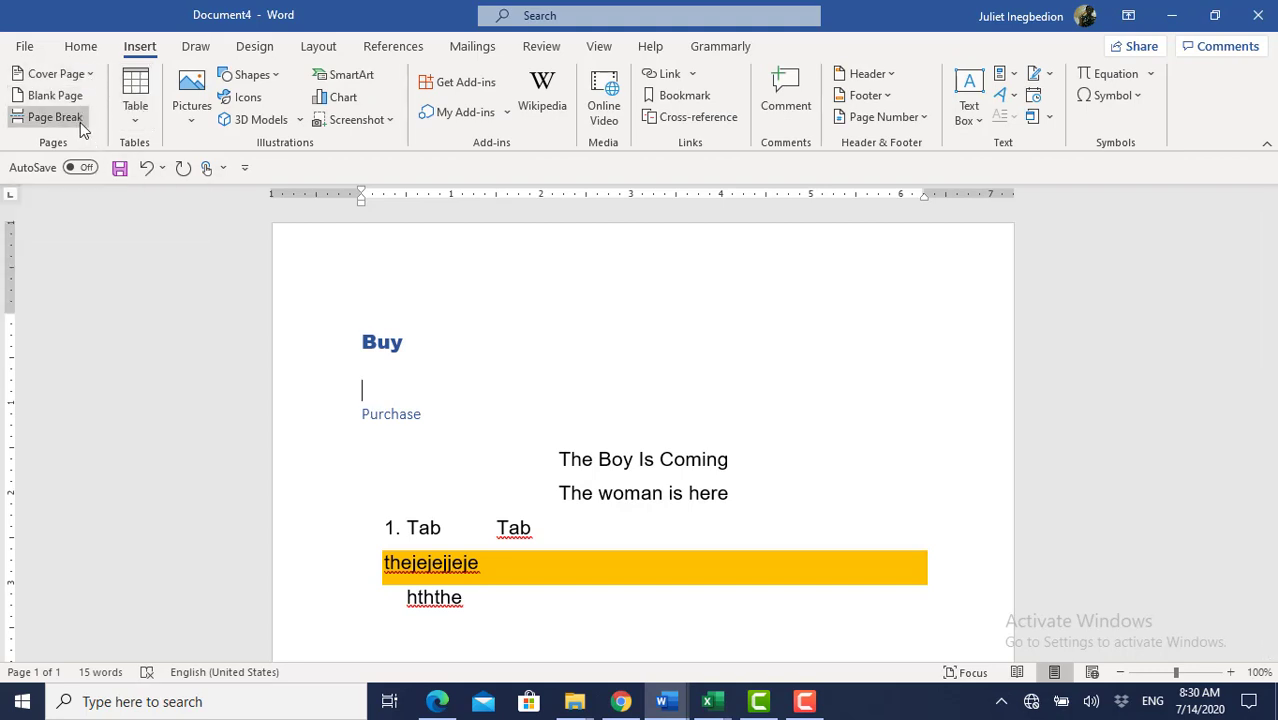
click(137, 118)
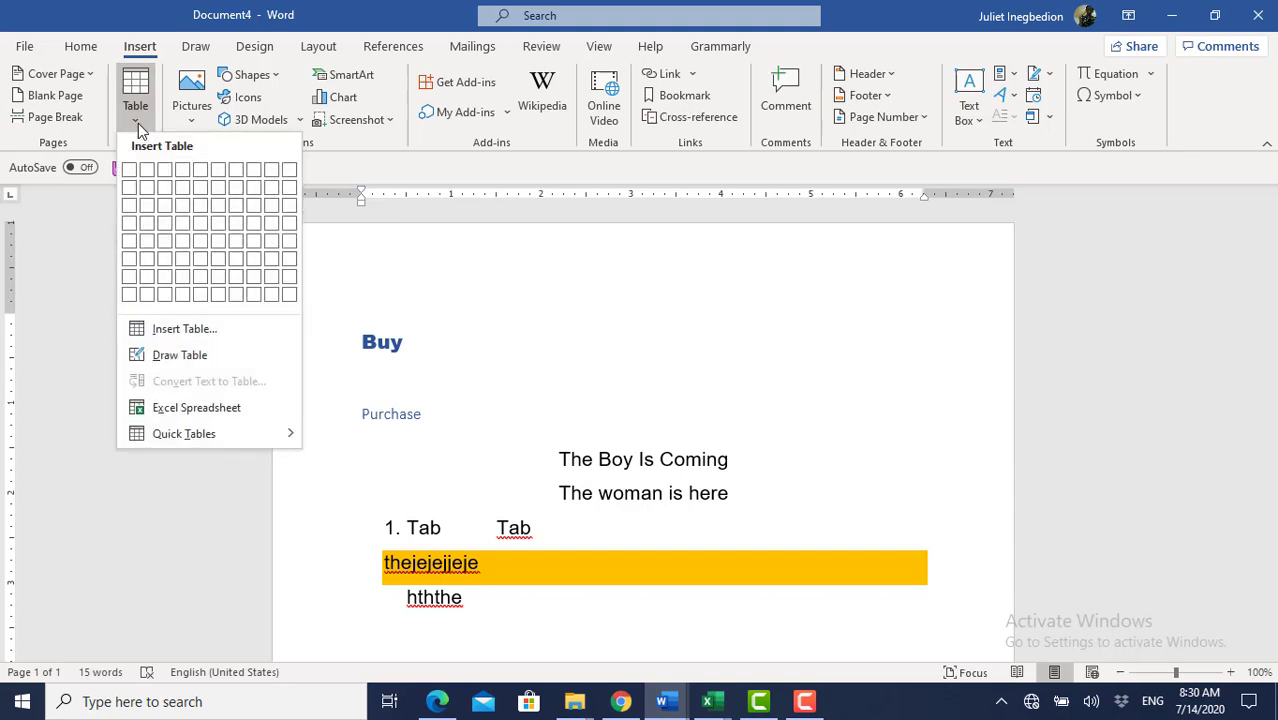
click(220, 263)
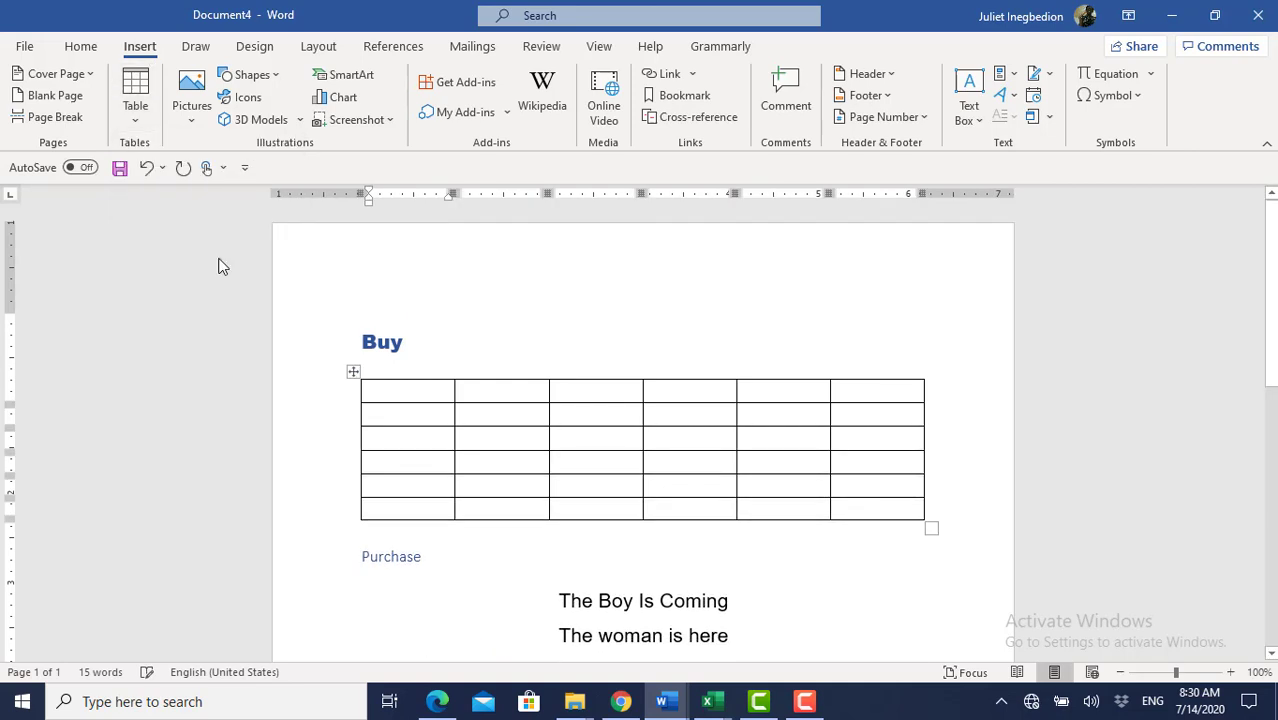
text(ththhth)
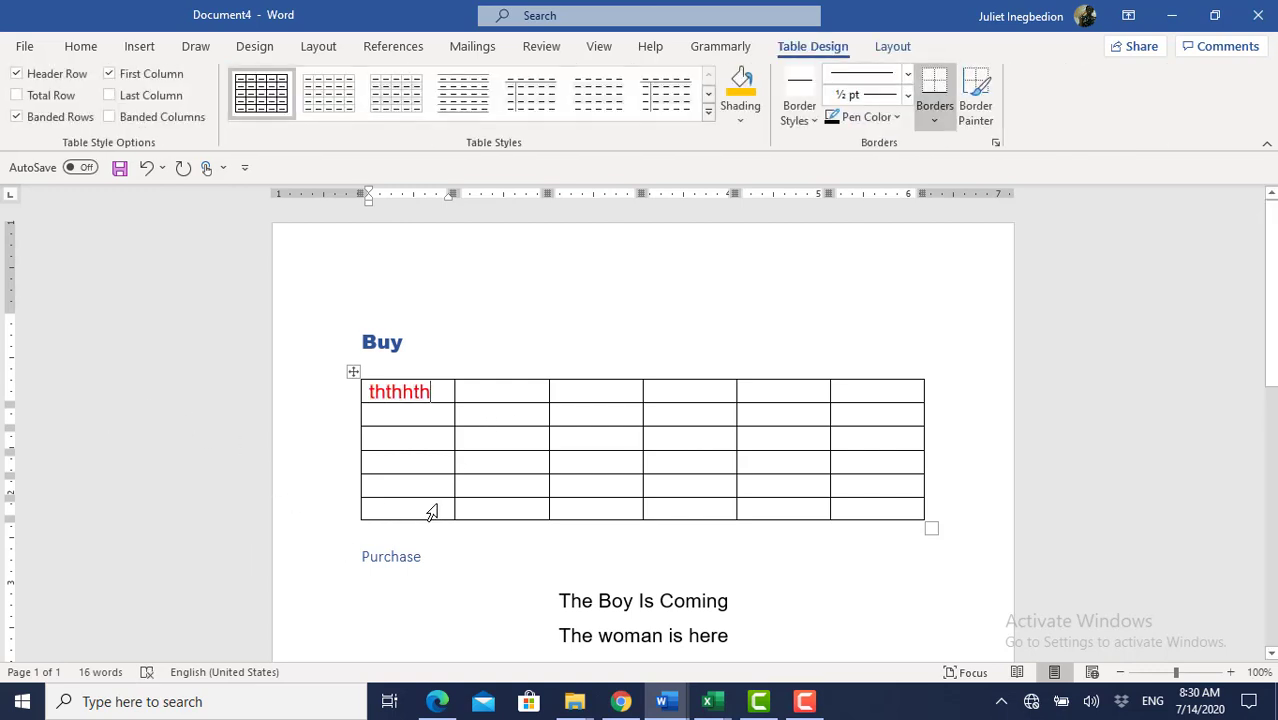
Step: Insert a table of 5 columns and 2 rows, autofitted to its contents, on a new line between the first table and "Purchase"
click(410, 541)
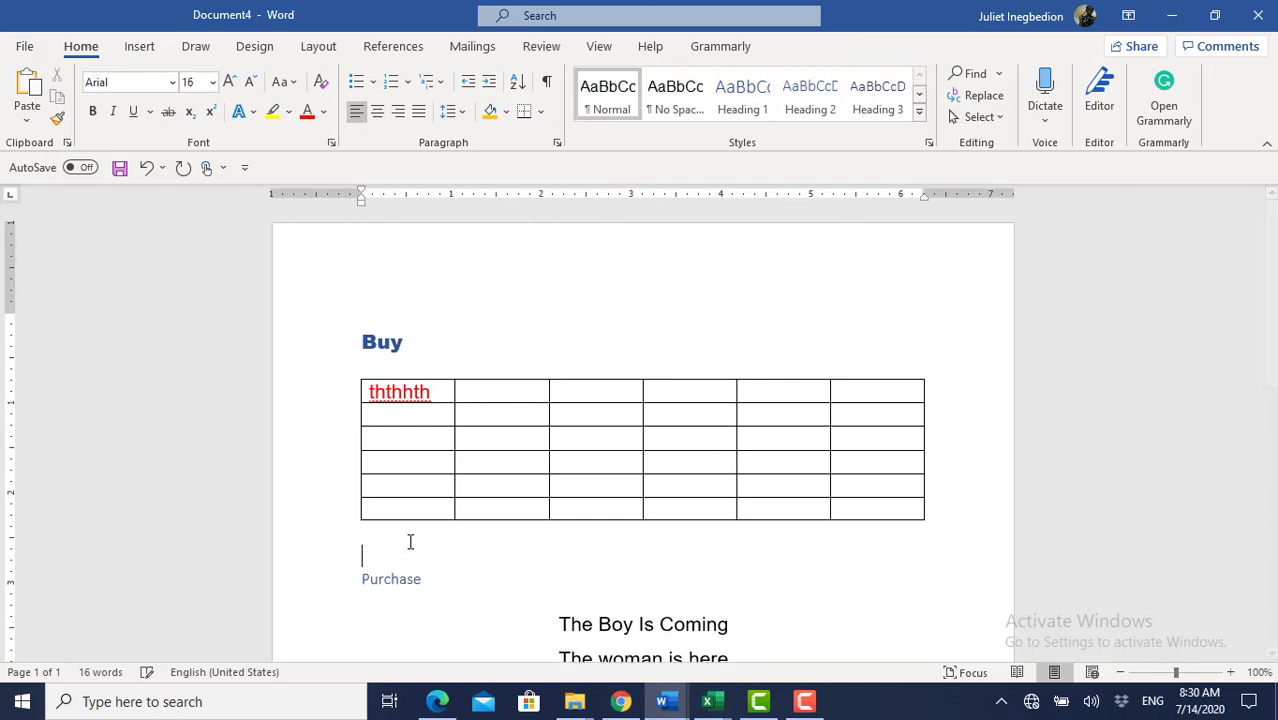
key(Return)
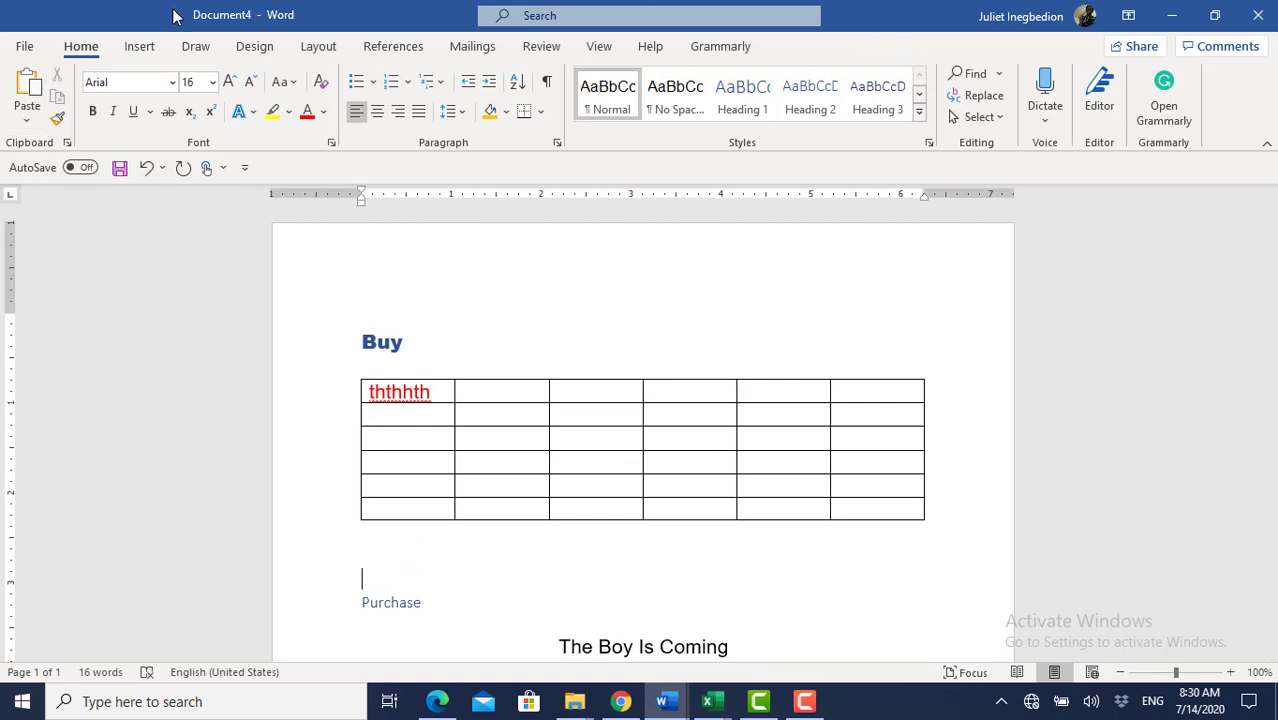
click(137, 50)
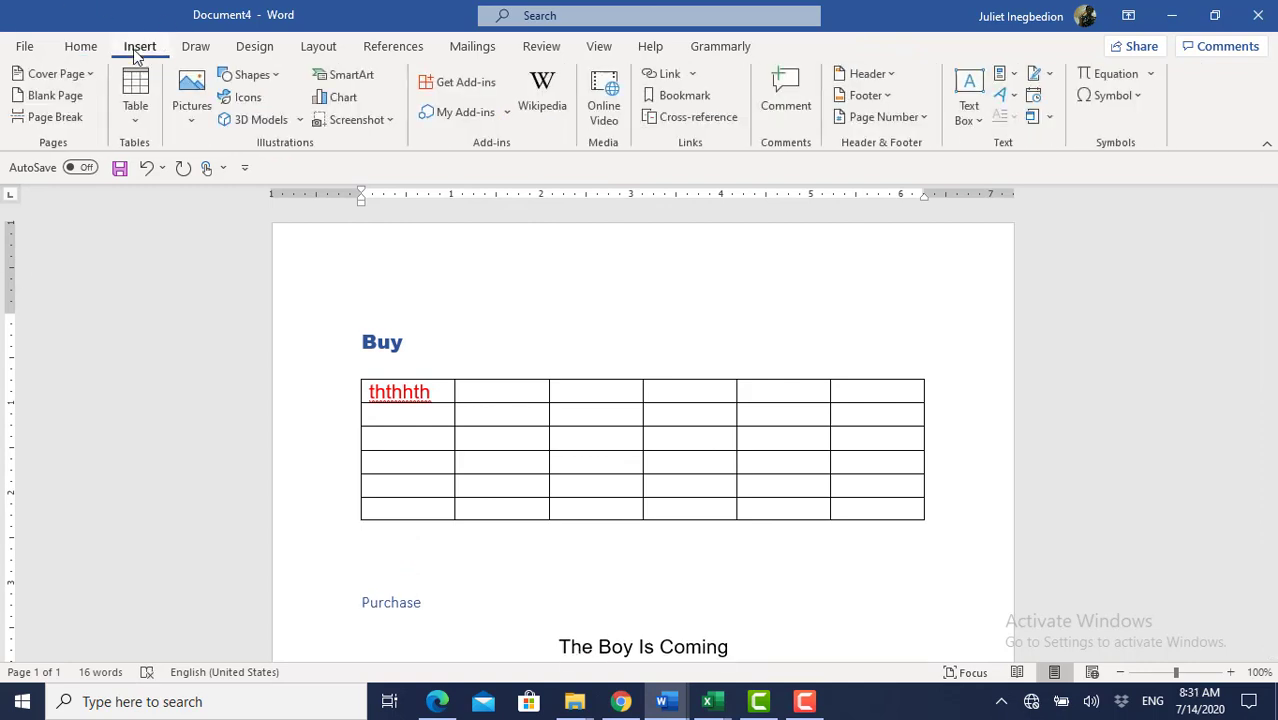
click(138, 121)
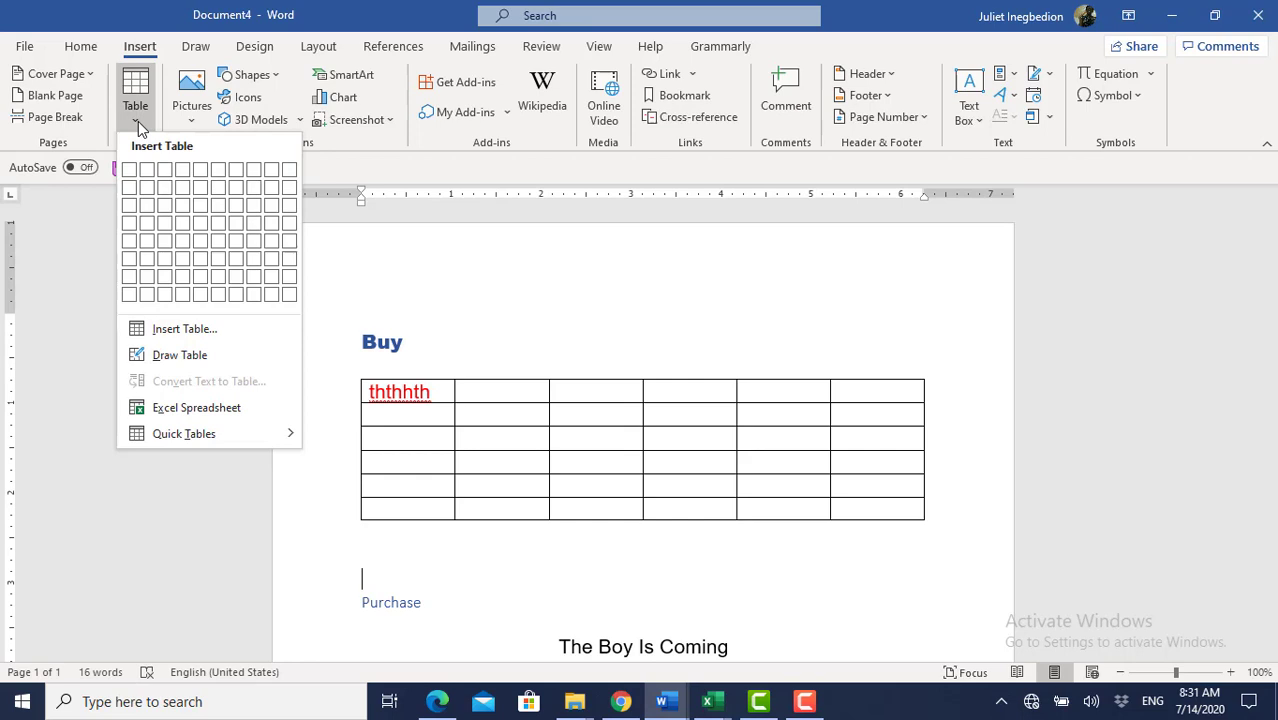
click(169, 332)
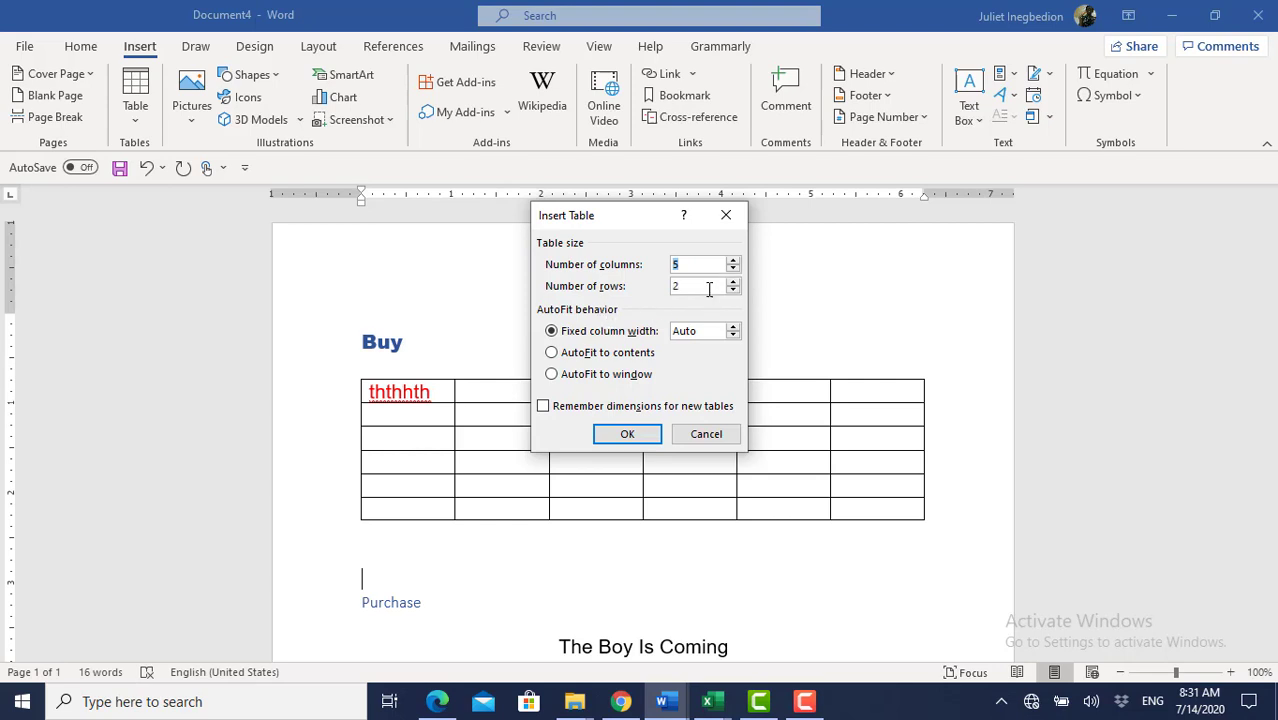
click(553, 355)
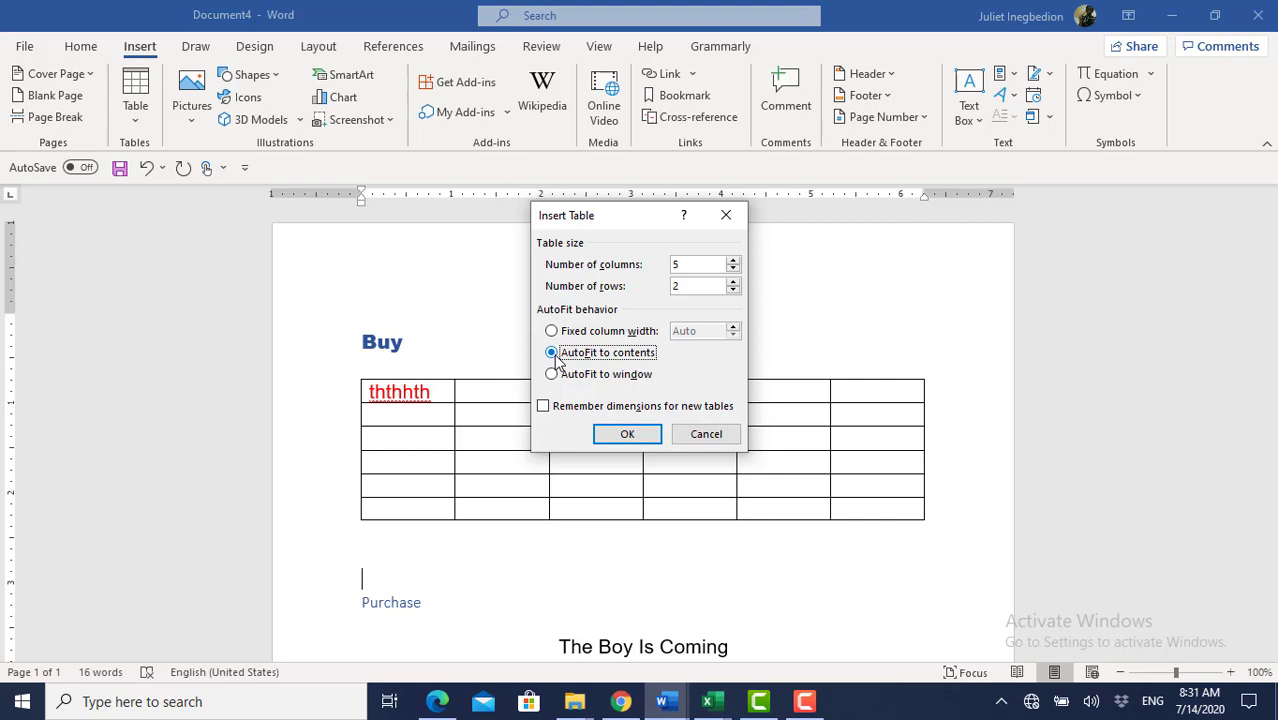
click(616, 434)
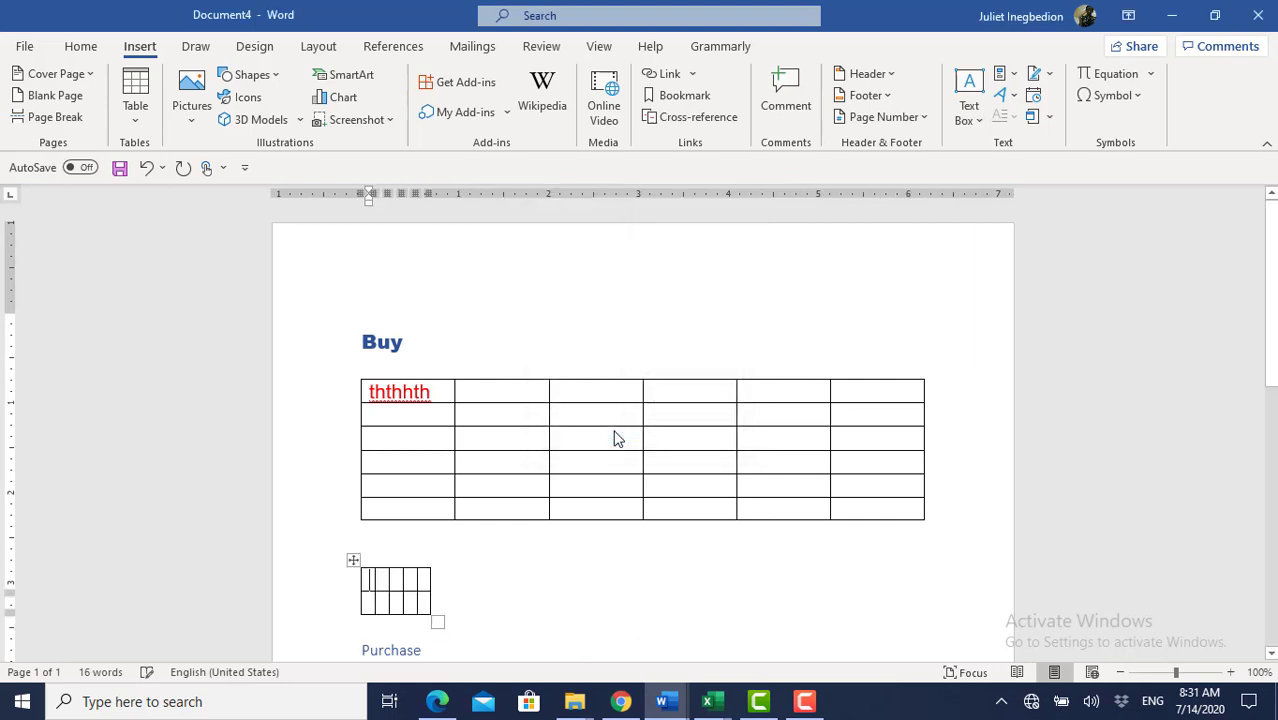
Step: Enter "hhh" in the first two cells of the small table's top row
text(hhh)
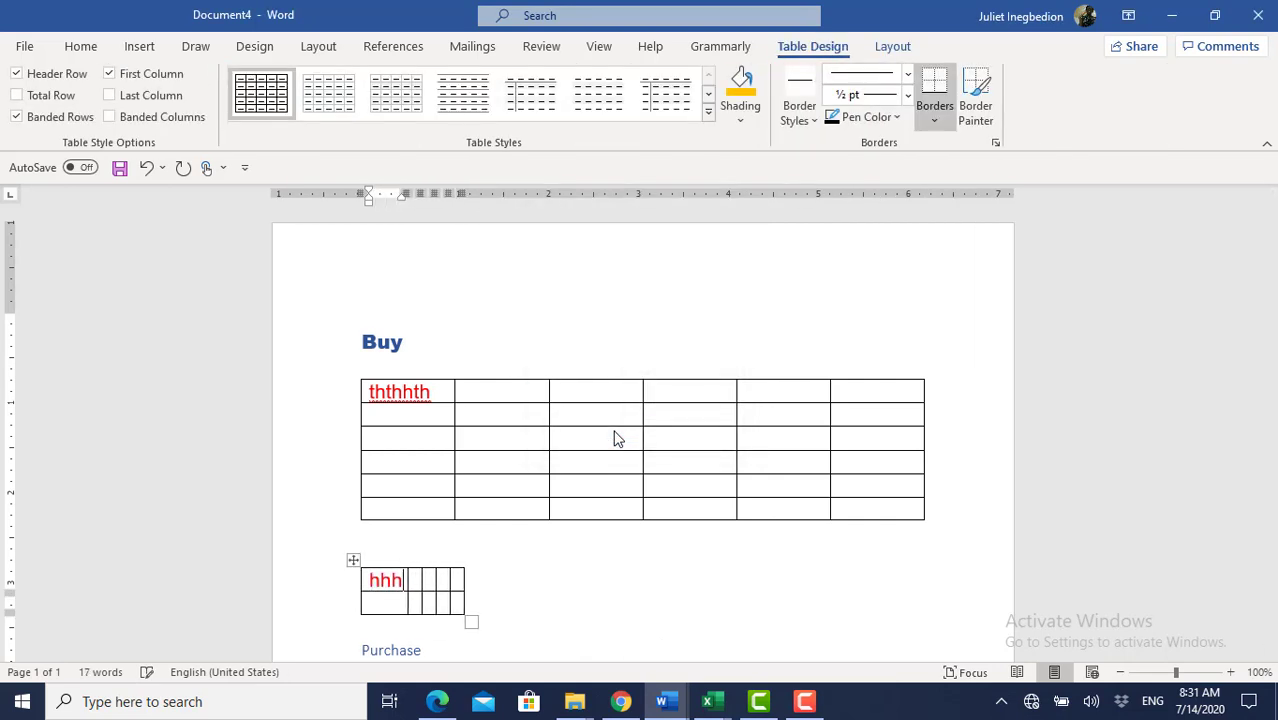
key(Tab)
text(hhh)
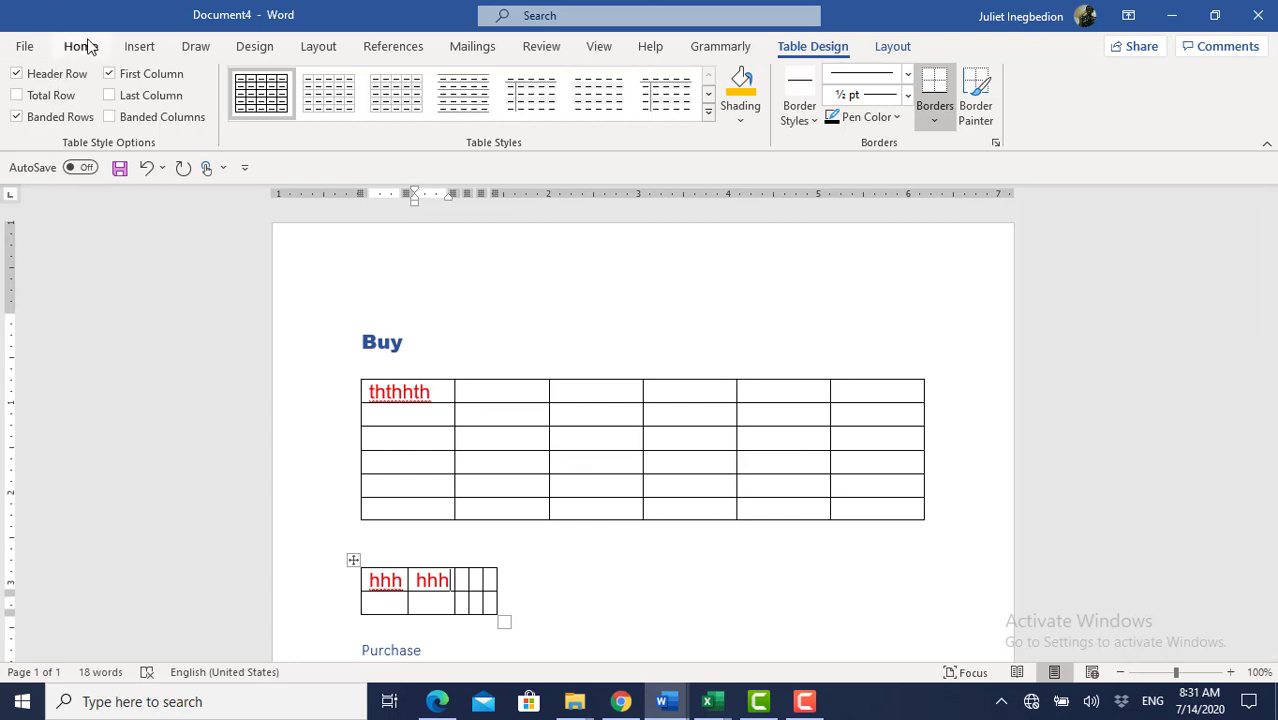
Step: Merge the second and third cells in the second row of the large table
click(139, 50)
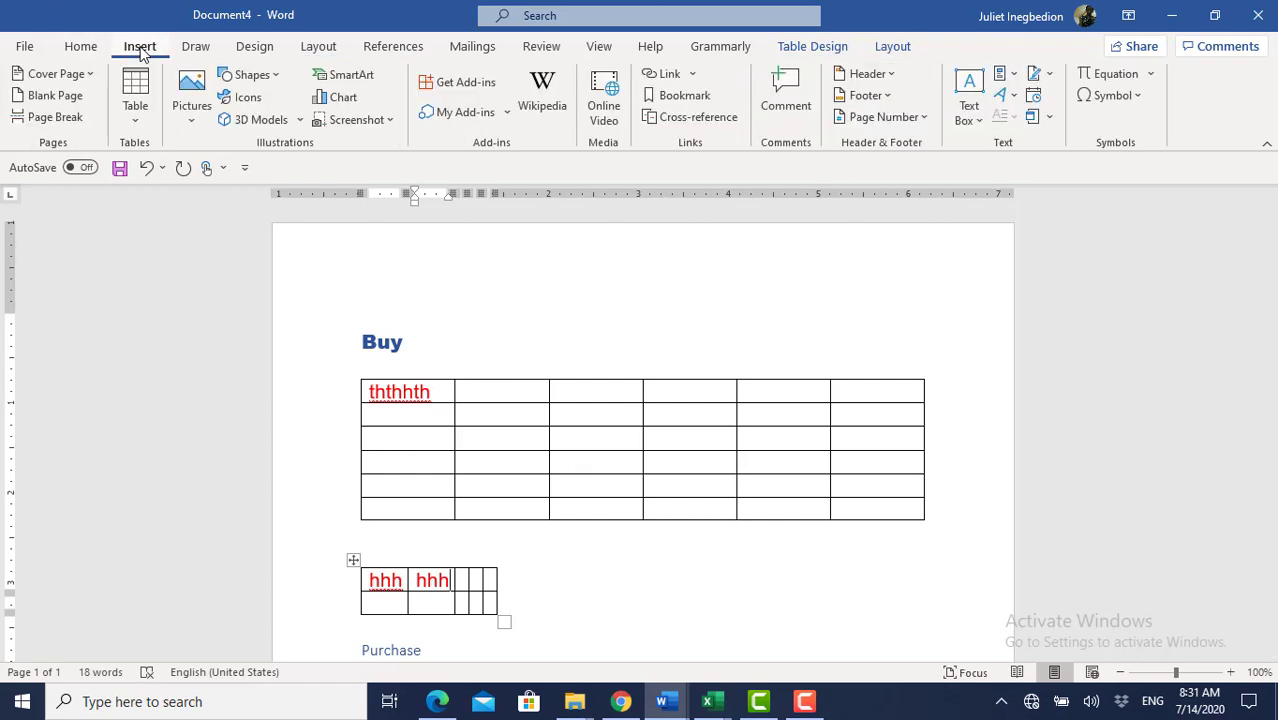
drag(394, 390, 860, 497)
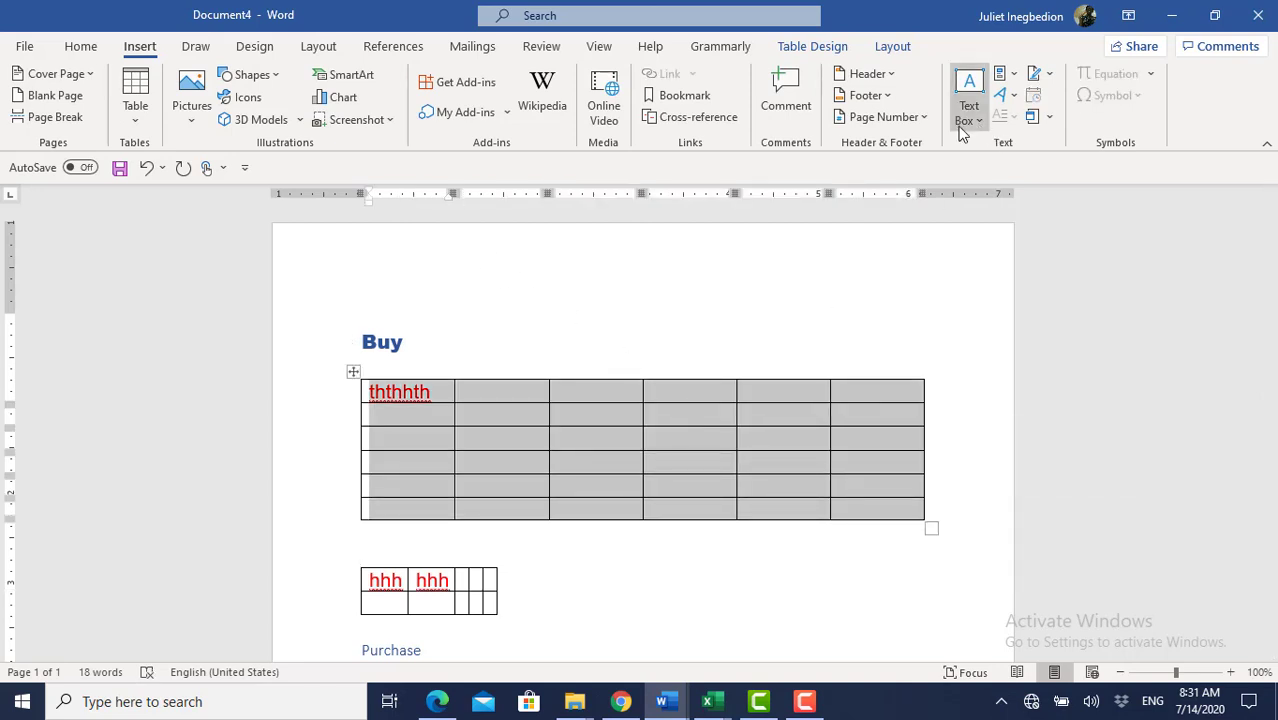
click(893, 47)
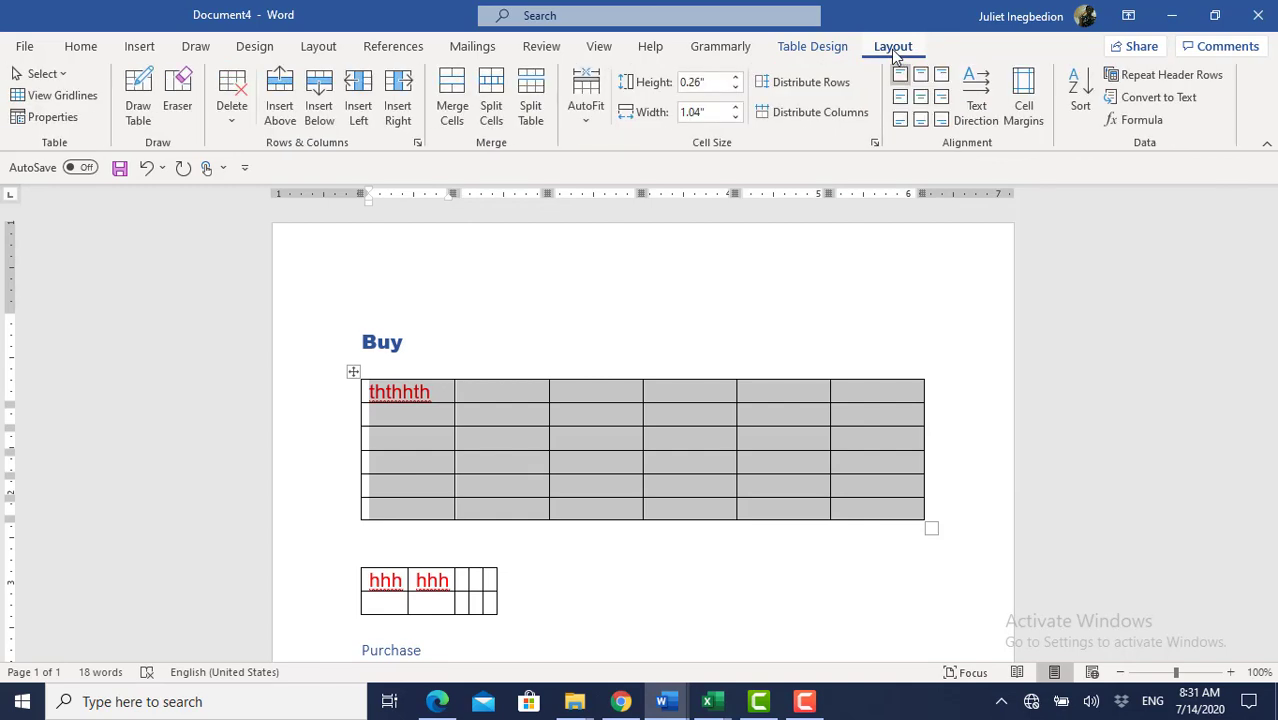
click(509, 439)
drag(509, 416, 579, 420)
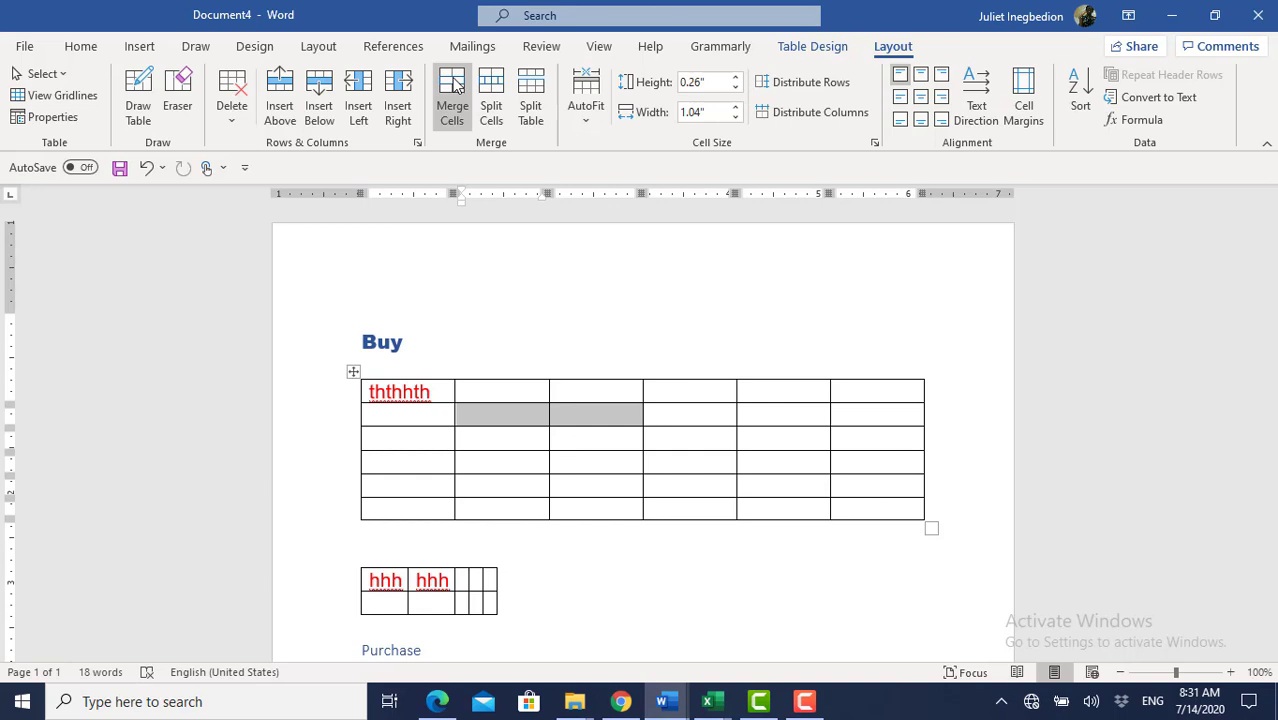
click(453, 90)
click(571, 465)
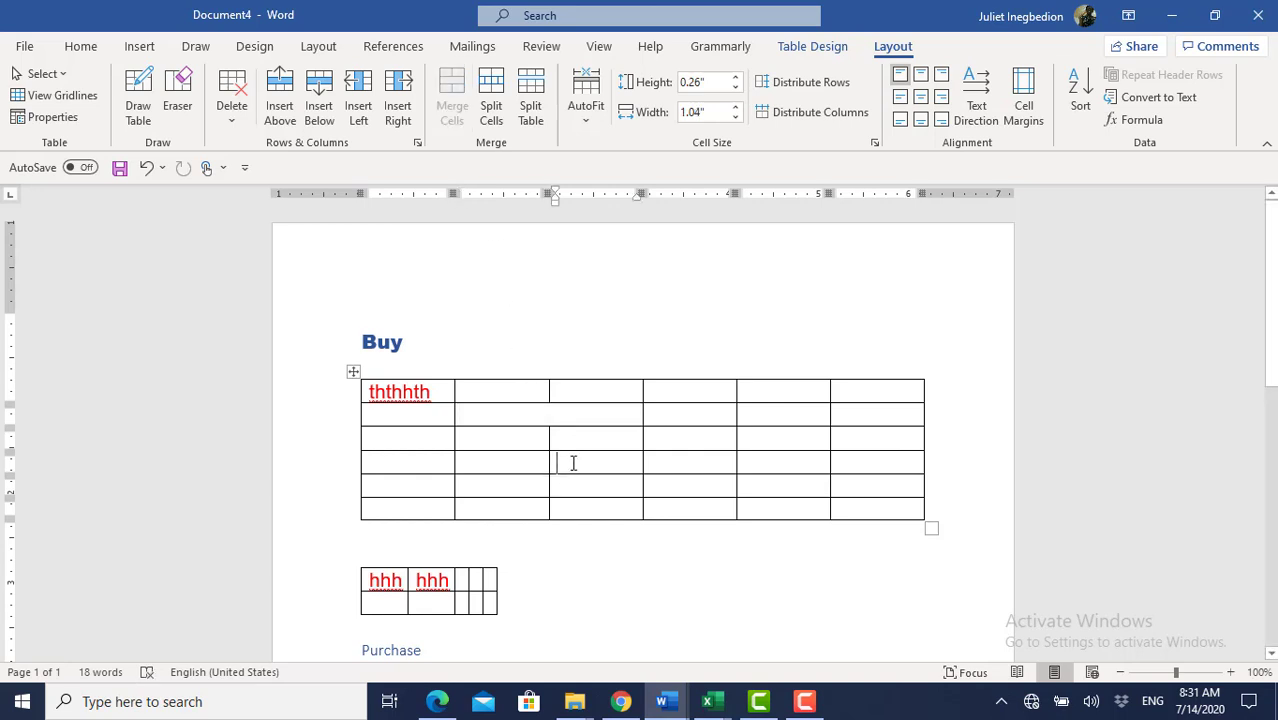
Step: Split the fourth cell in the large table's first row into 2 columns and 1 row
click(670, 394)
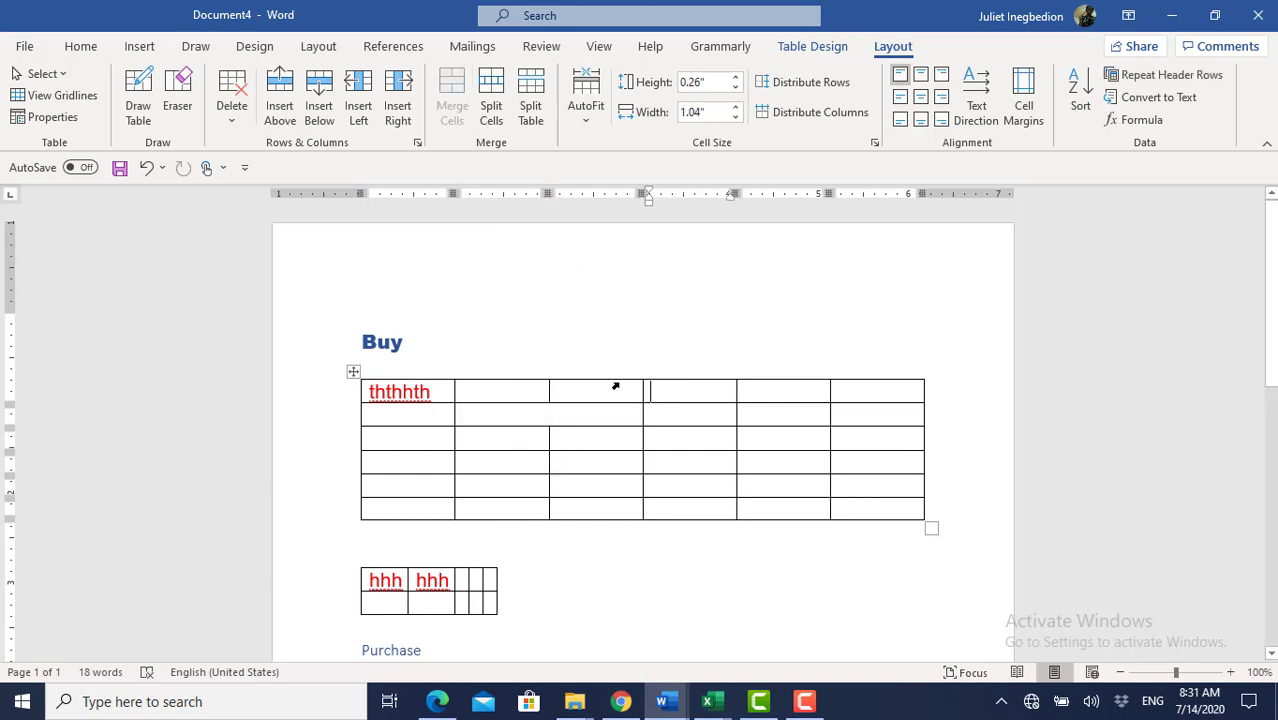
click(492, 97)
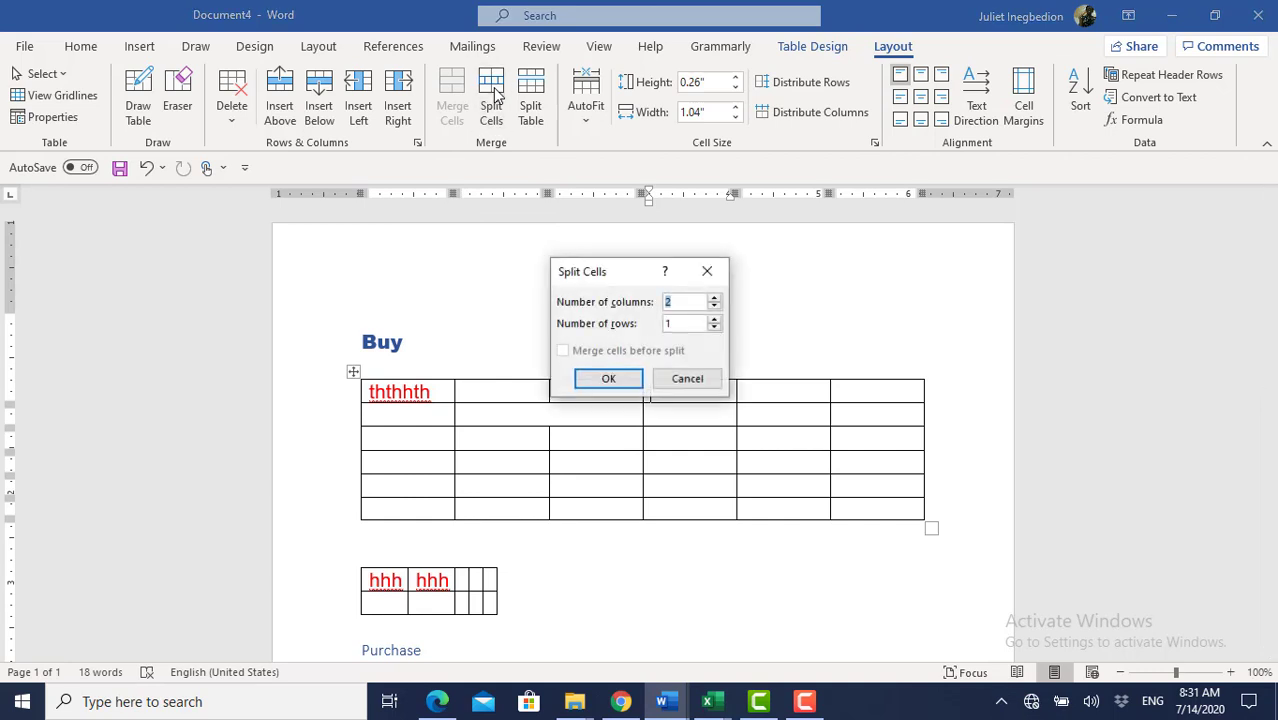
click(608, 378)
click(687, 449)
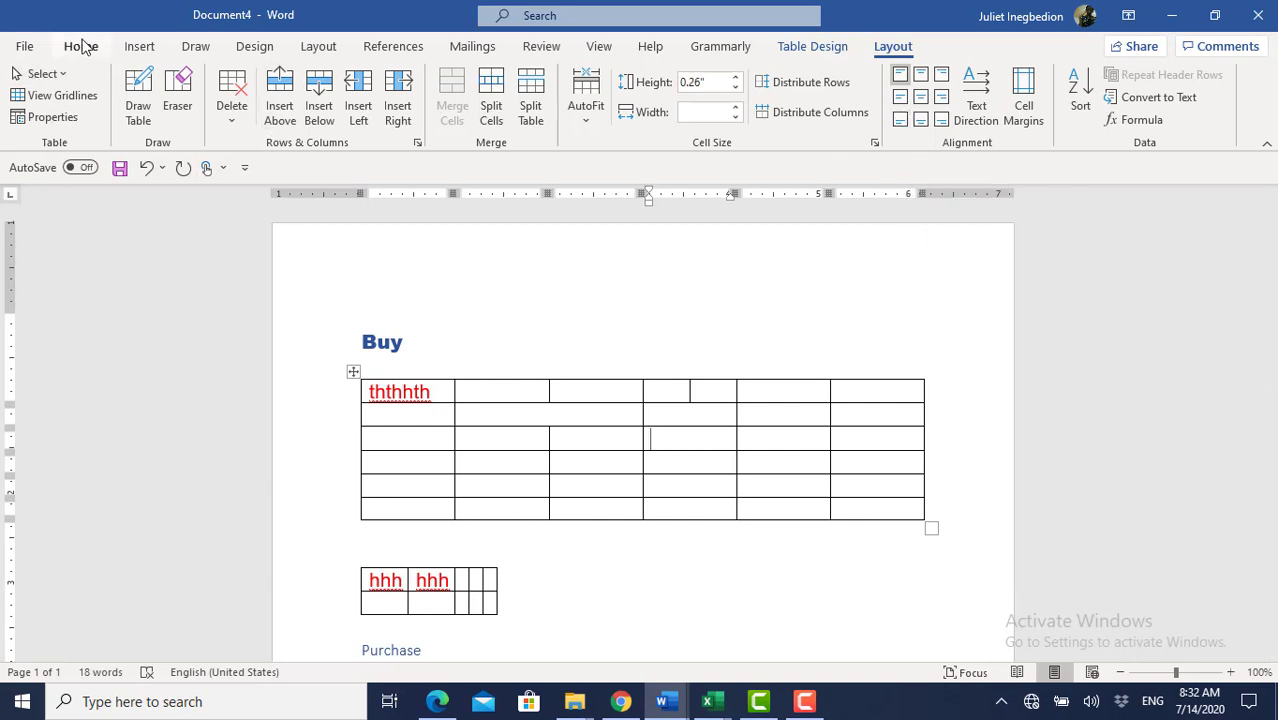
Step: Draw a text box about 2.64" wide and 0.99" high above the large table, and enter "jyjyjjyj" in it
click(137, 48)
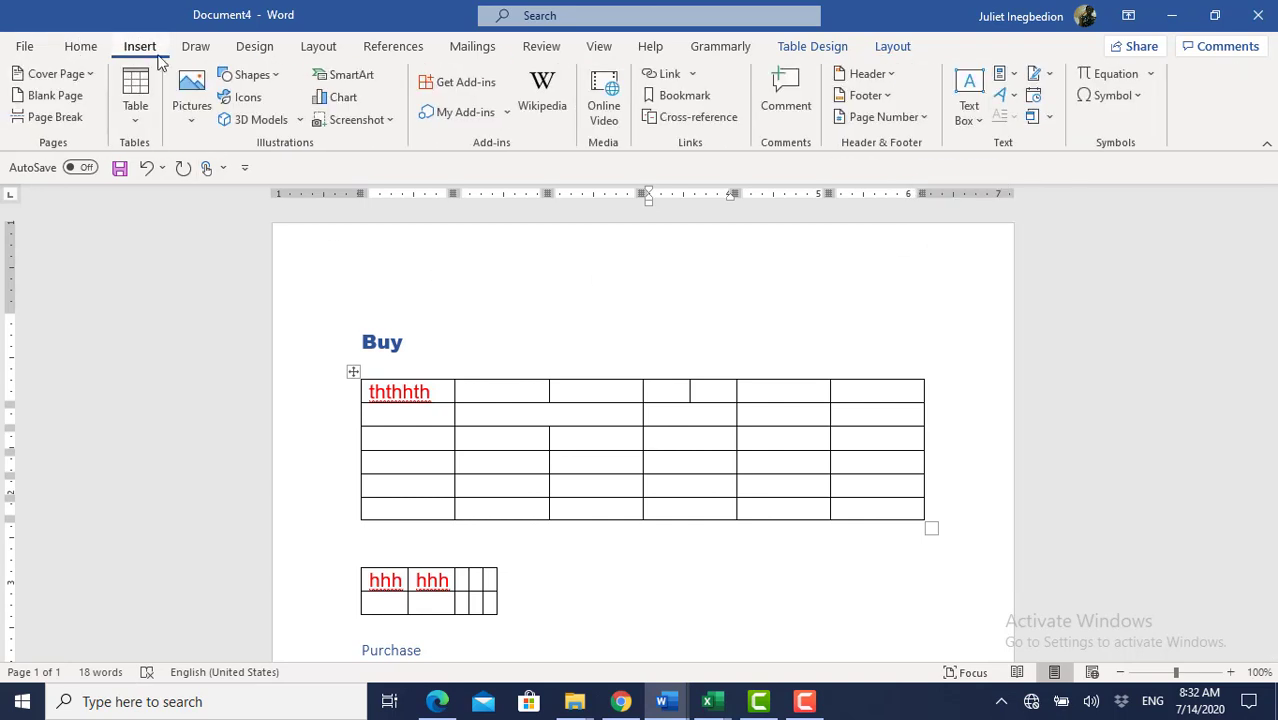
click(276, 80)
click(278, 80)
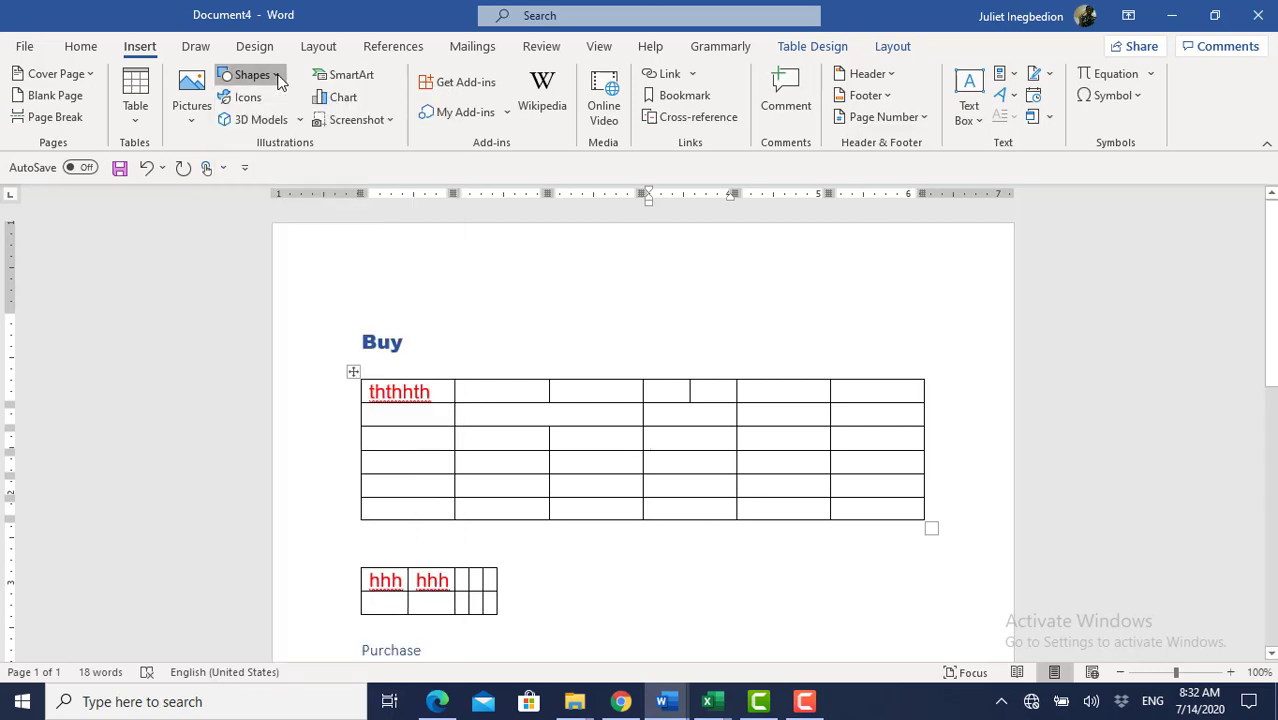
click(278, 80)
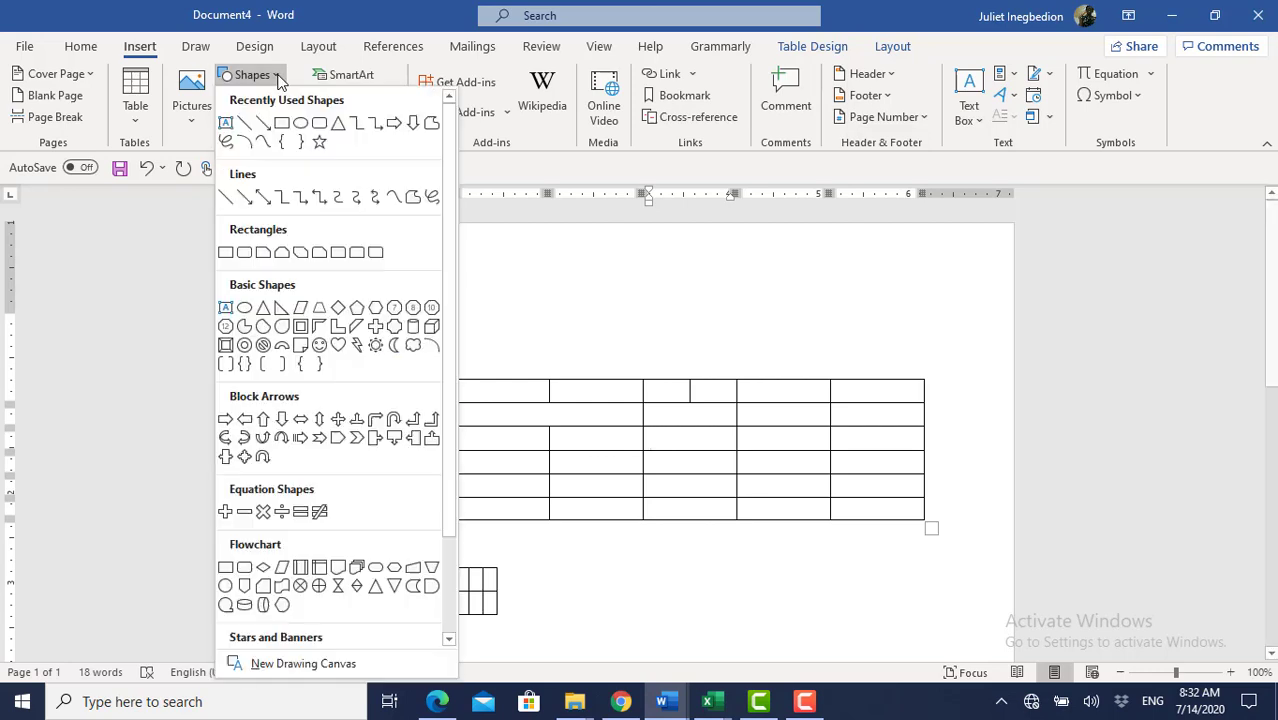
click(225, 124)
drag(492, 258, 729, 347)
text(jyjyjyj)
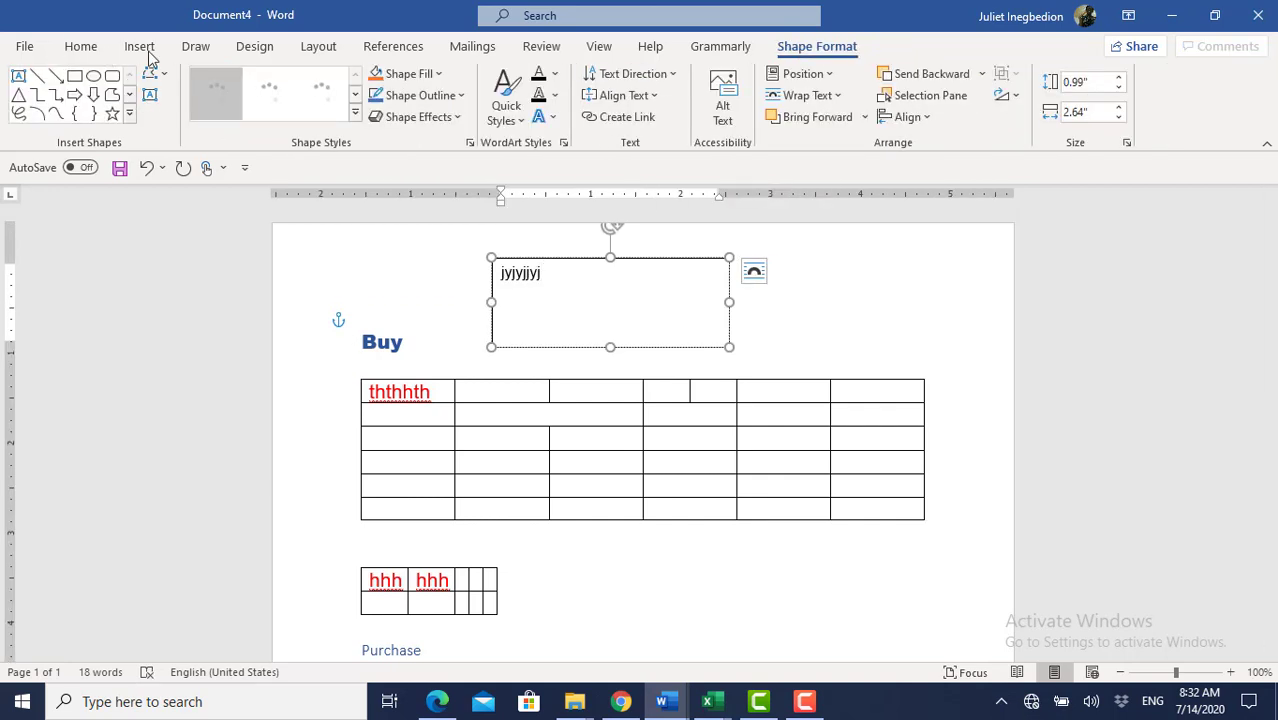
click(153, 52)
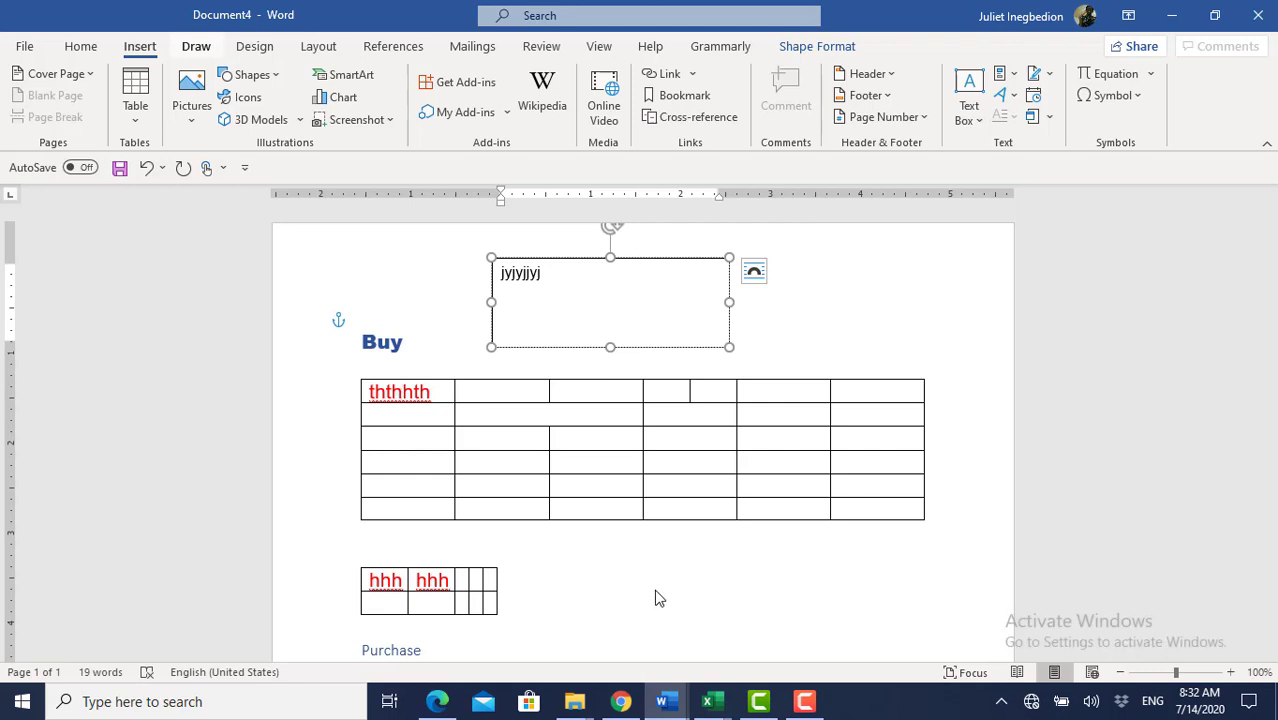
key(Escape)
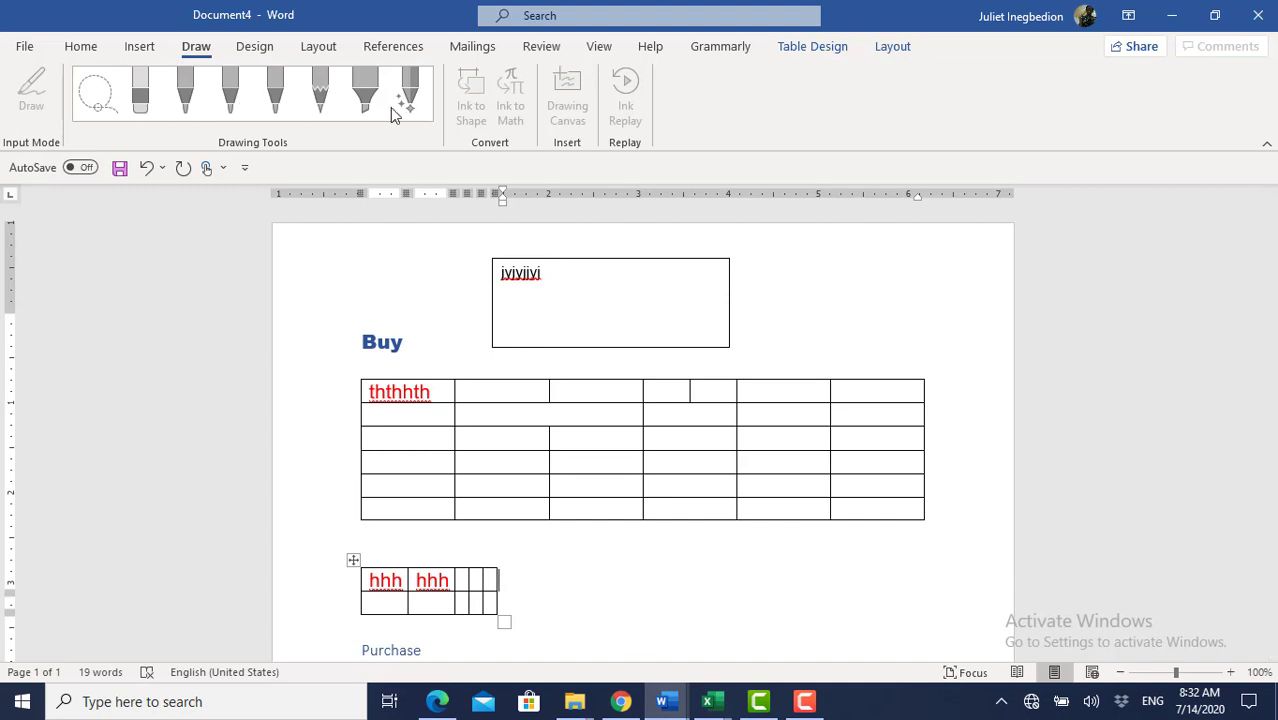
Step: Apply the DRAFT 1 watermark to the document
click(255, 47)
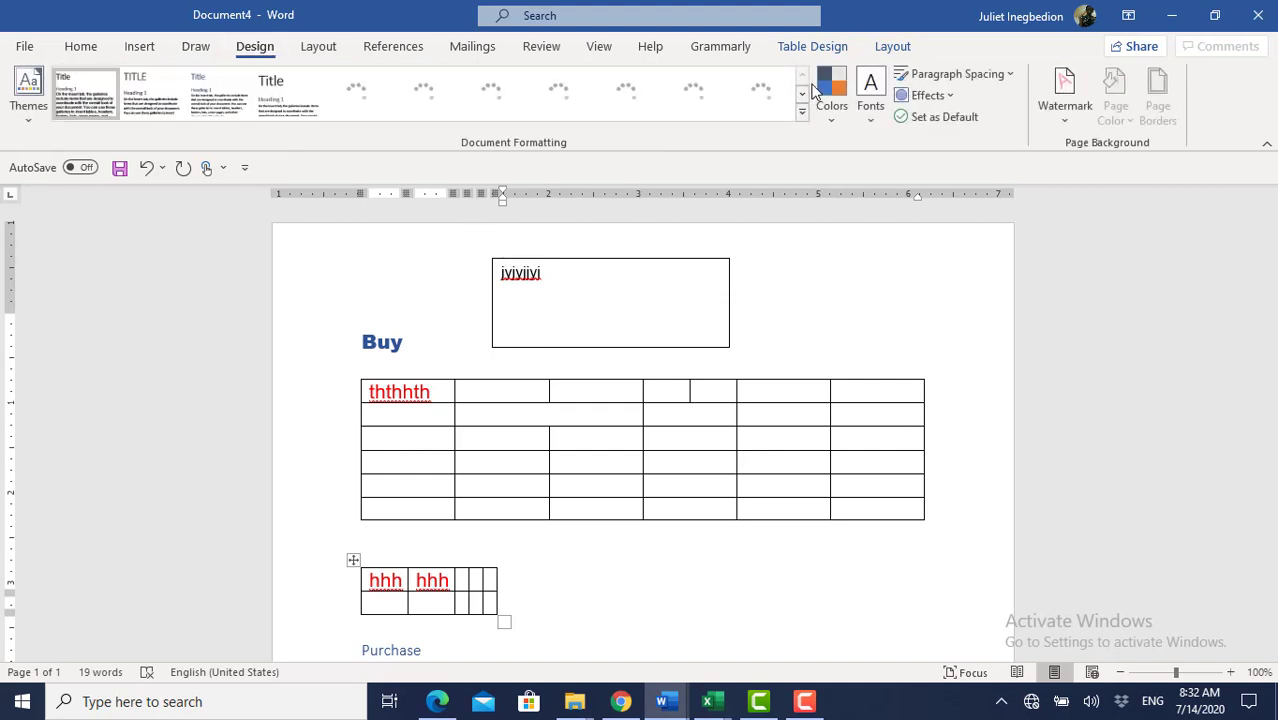
click(1066, 127)
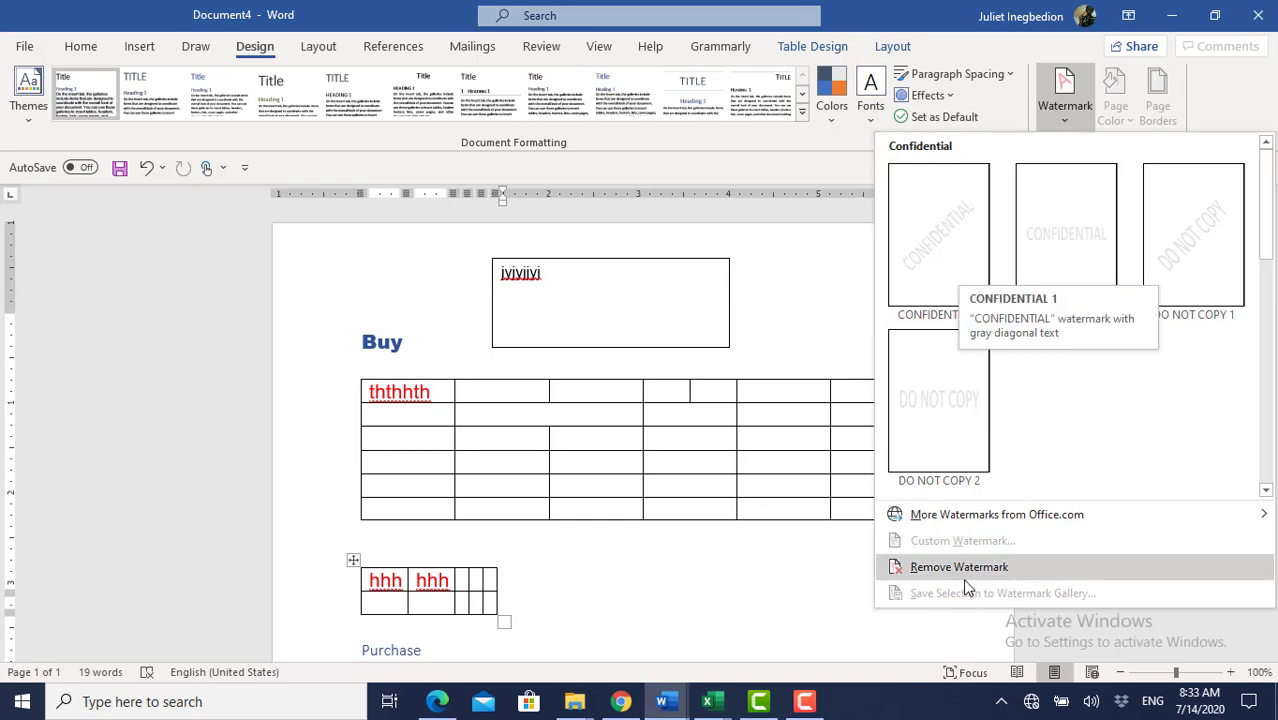
click(970, 514)
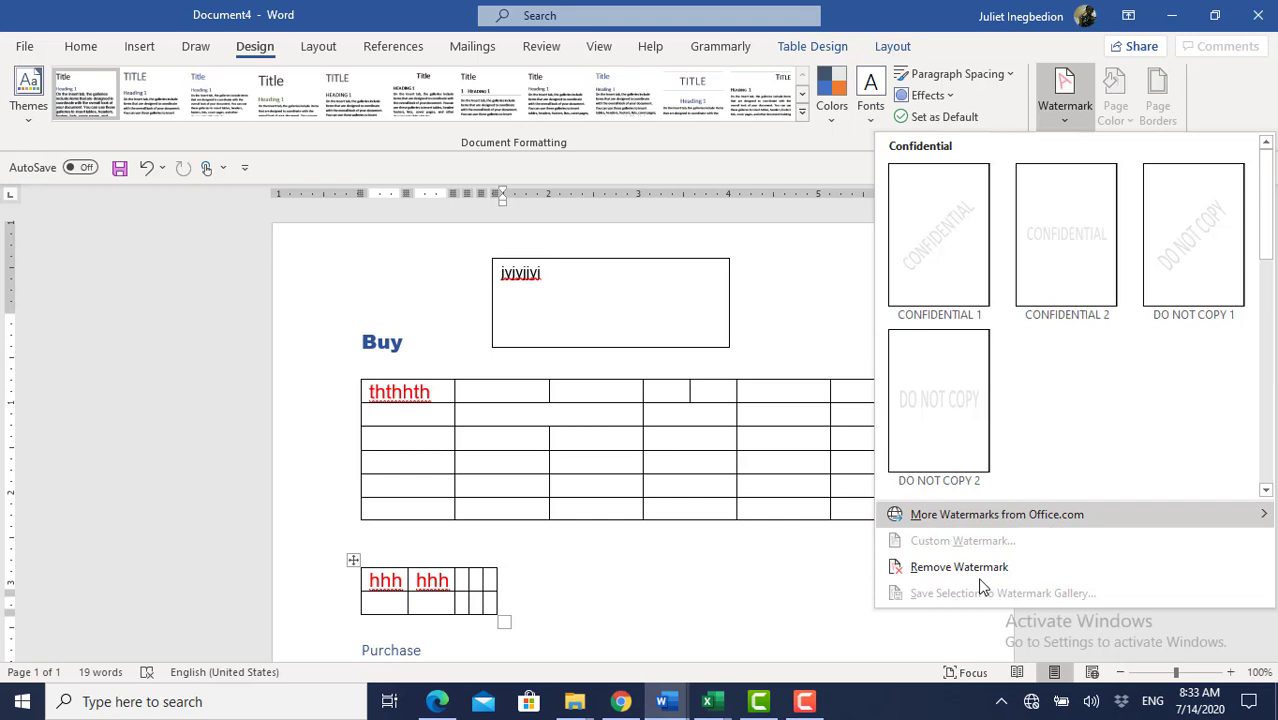
mouse_move(966, 521)
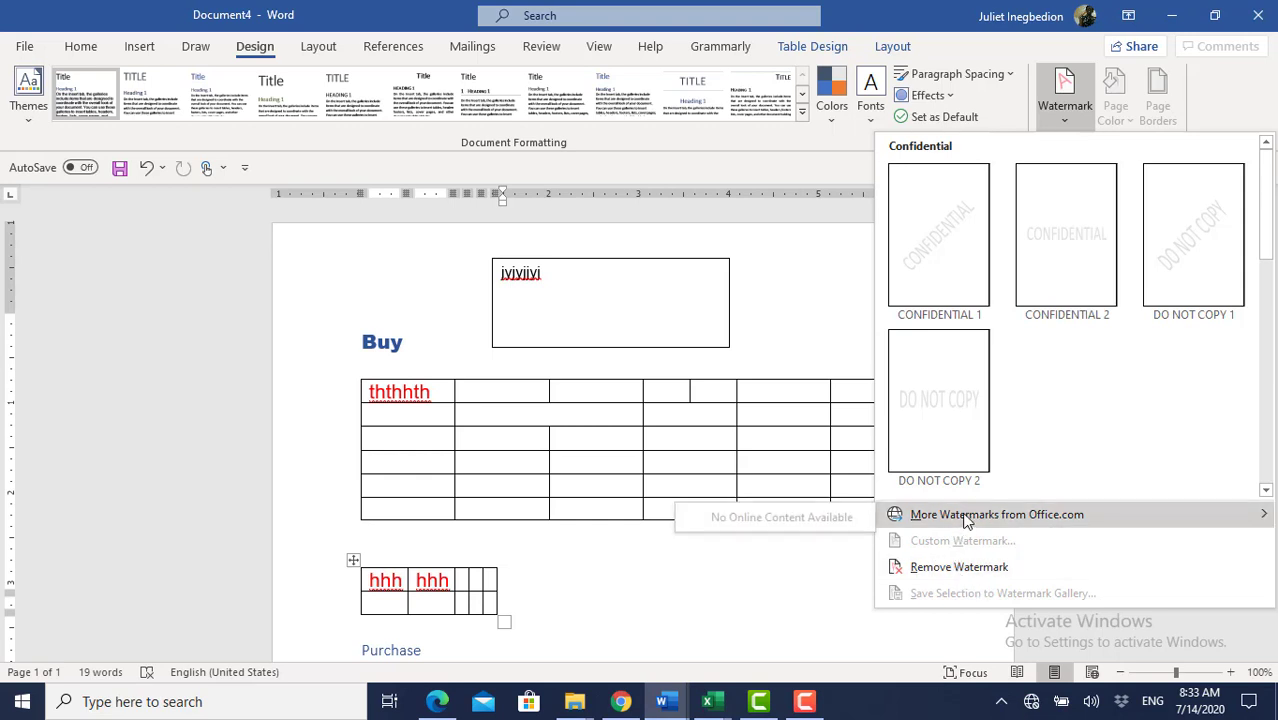
drag(1264, 236, 1266, 333)
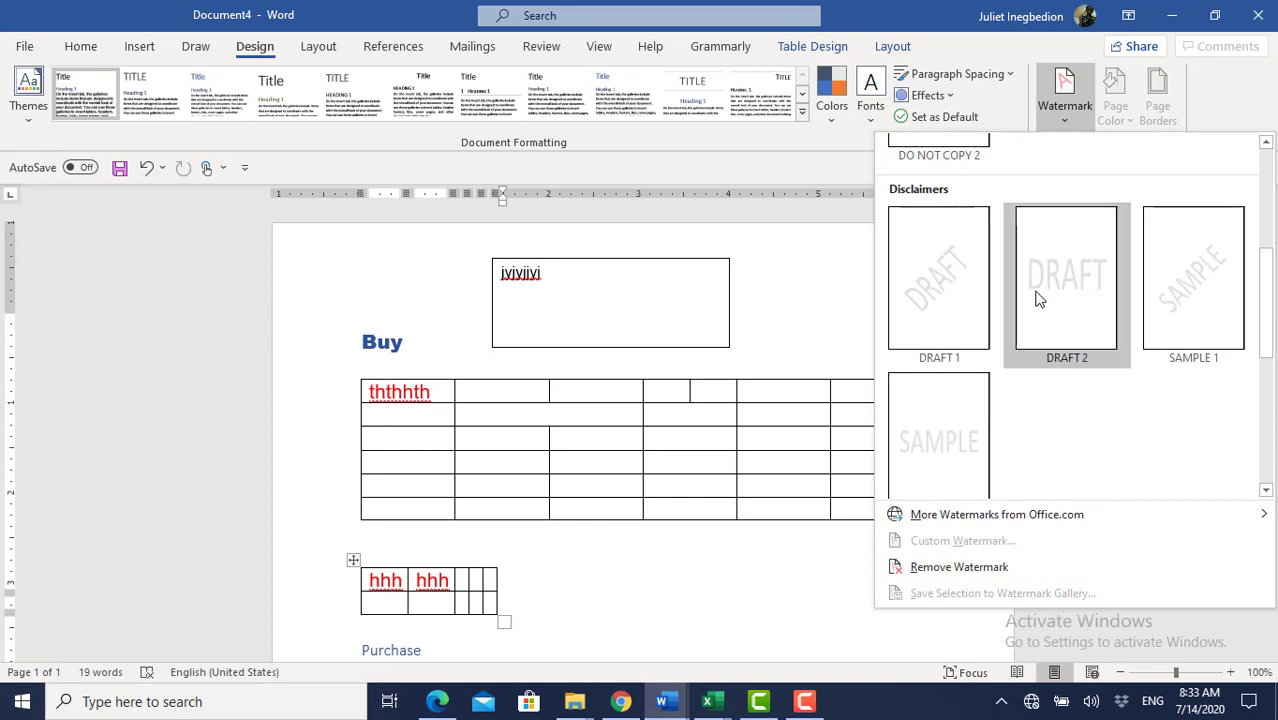
click(964, 317)
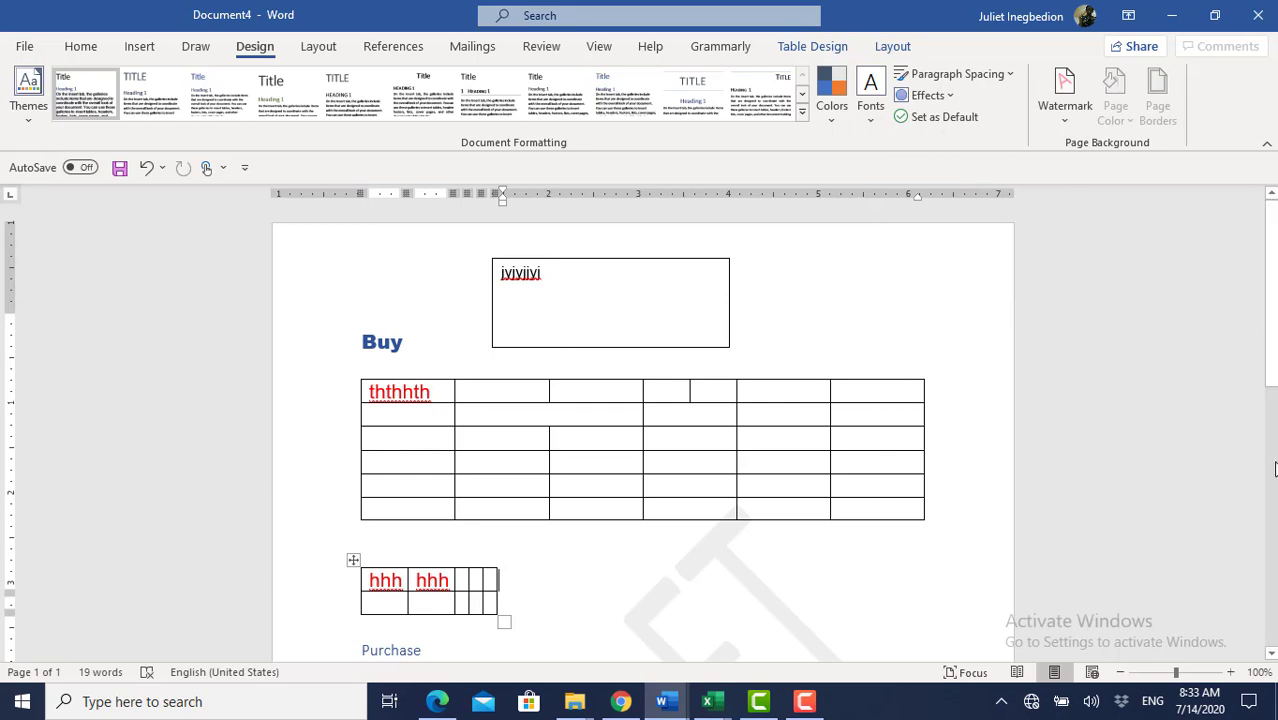
Step: Remove the DRAFT watermark from the document
click(1066, 116)
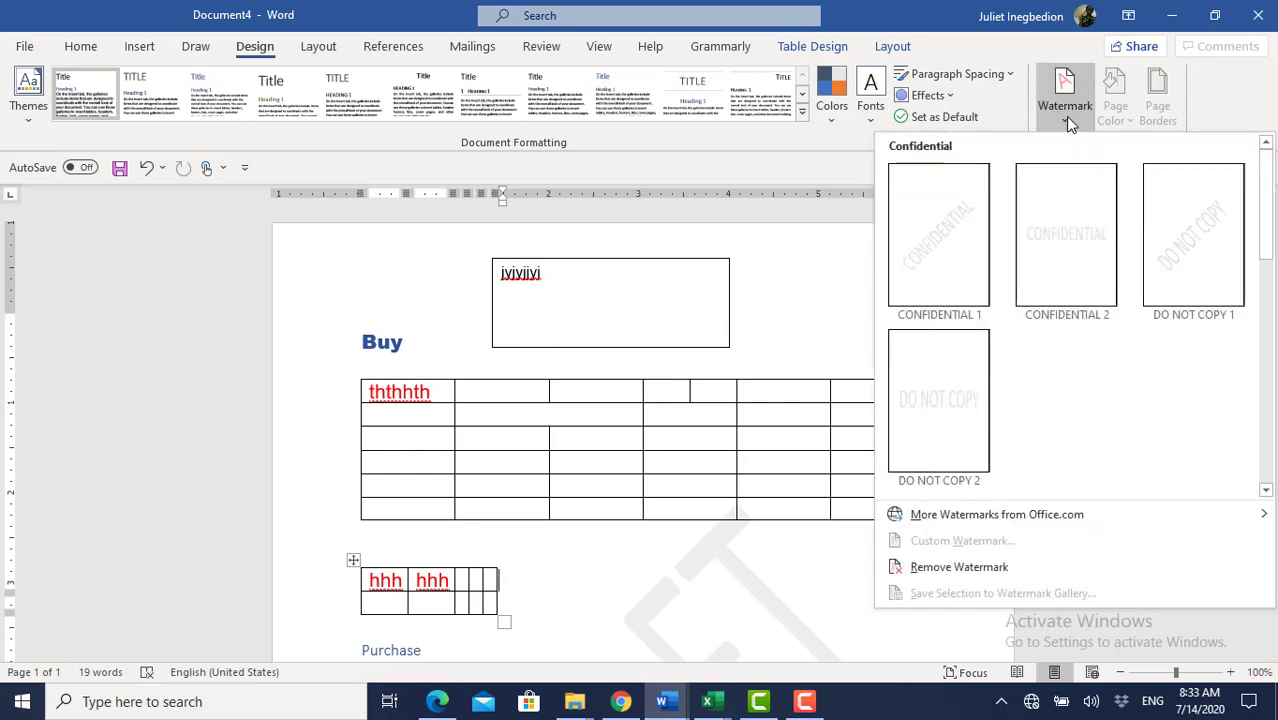
click(938, 567)
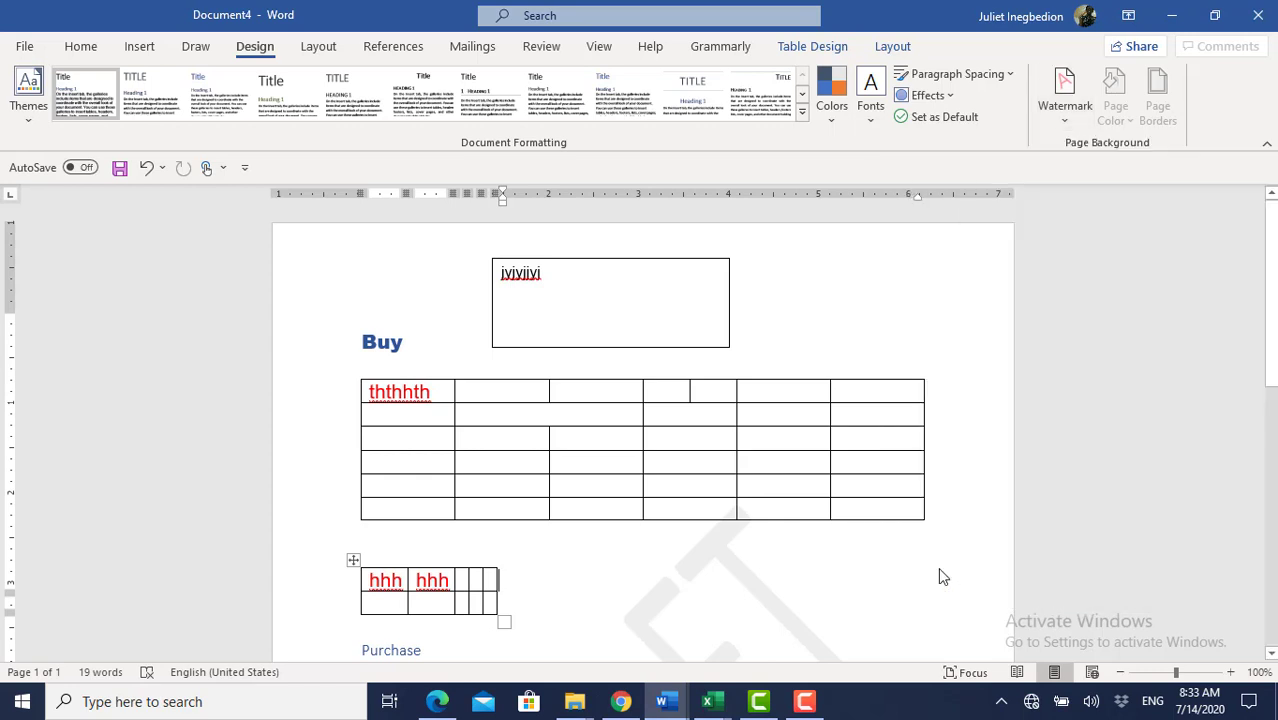
click(1066, 116)
mouse_move(933, 522)
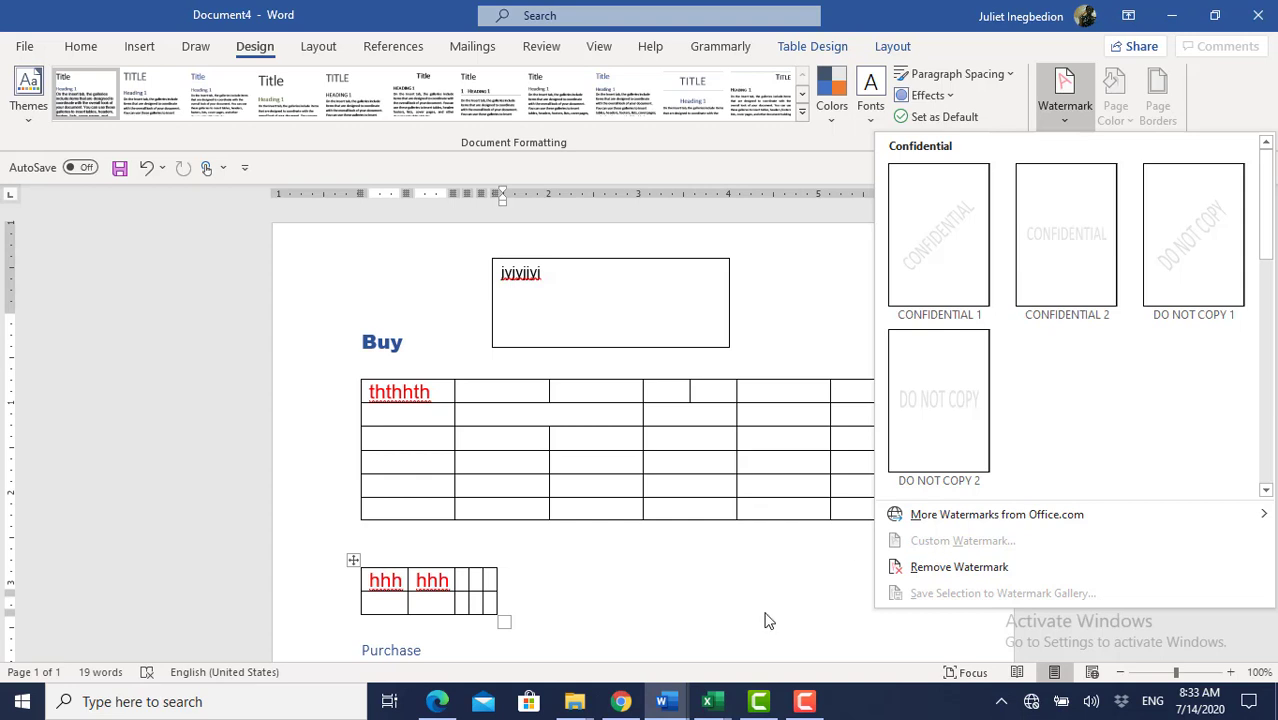
click(748, 582)
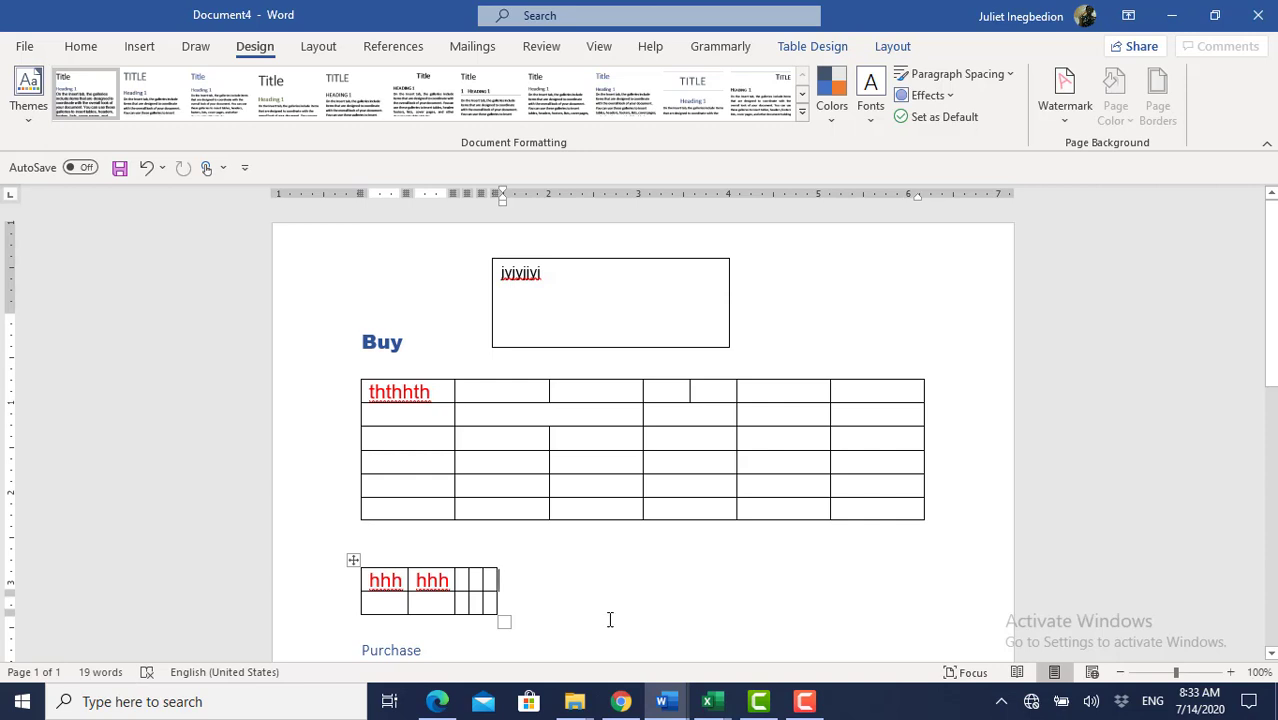
click(322, 47)
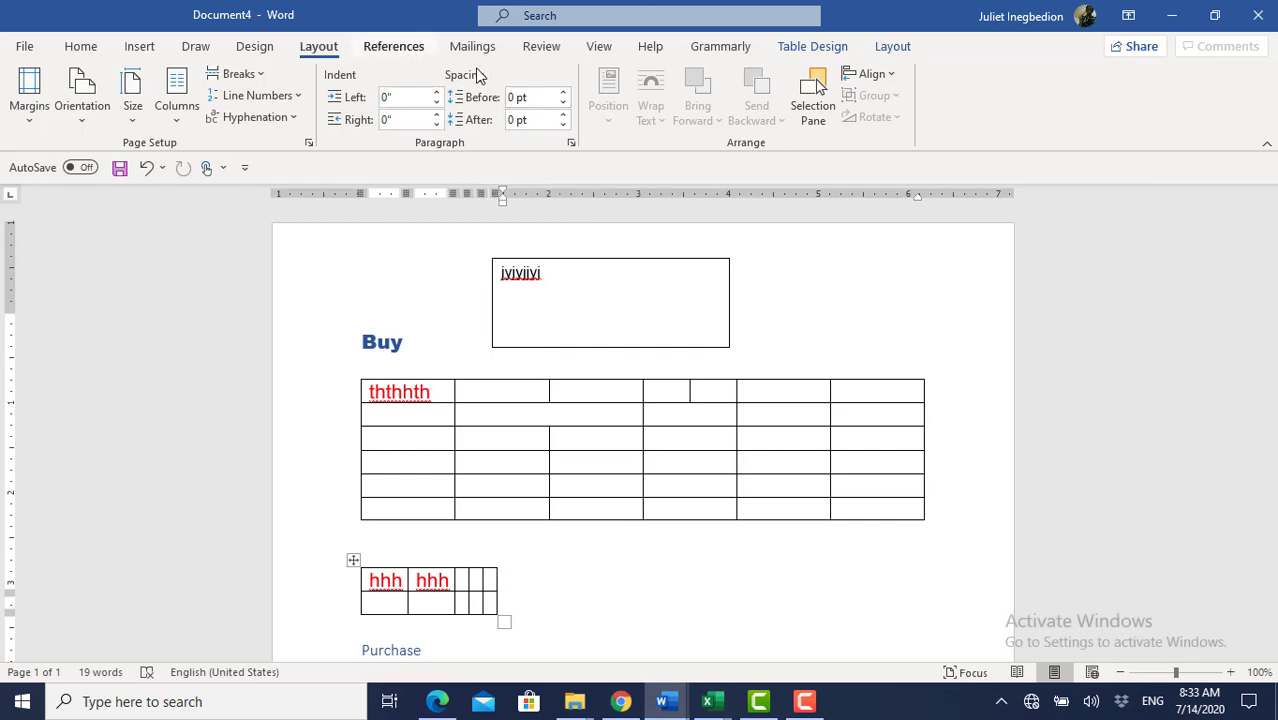
scroll(479, 72, down, 1)
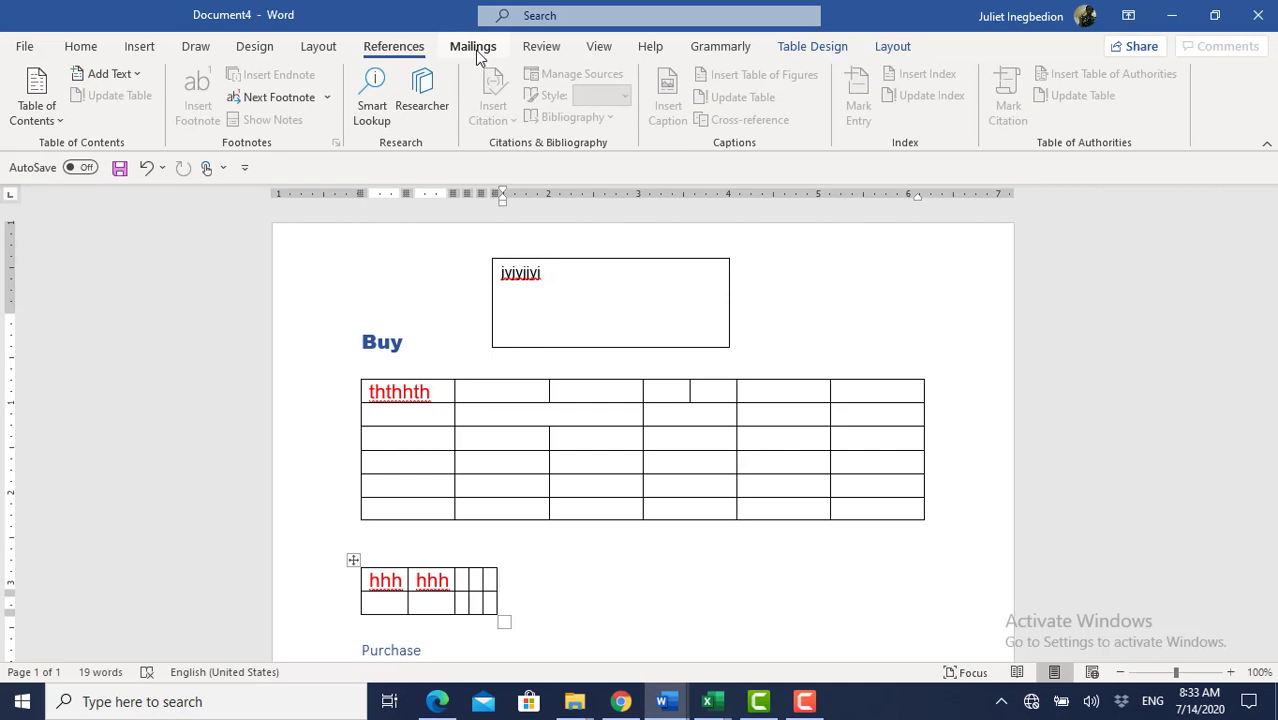
click(475, 50)
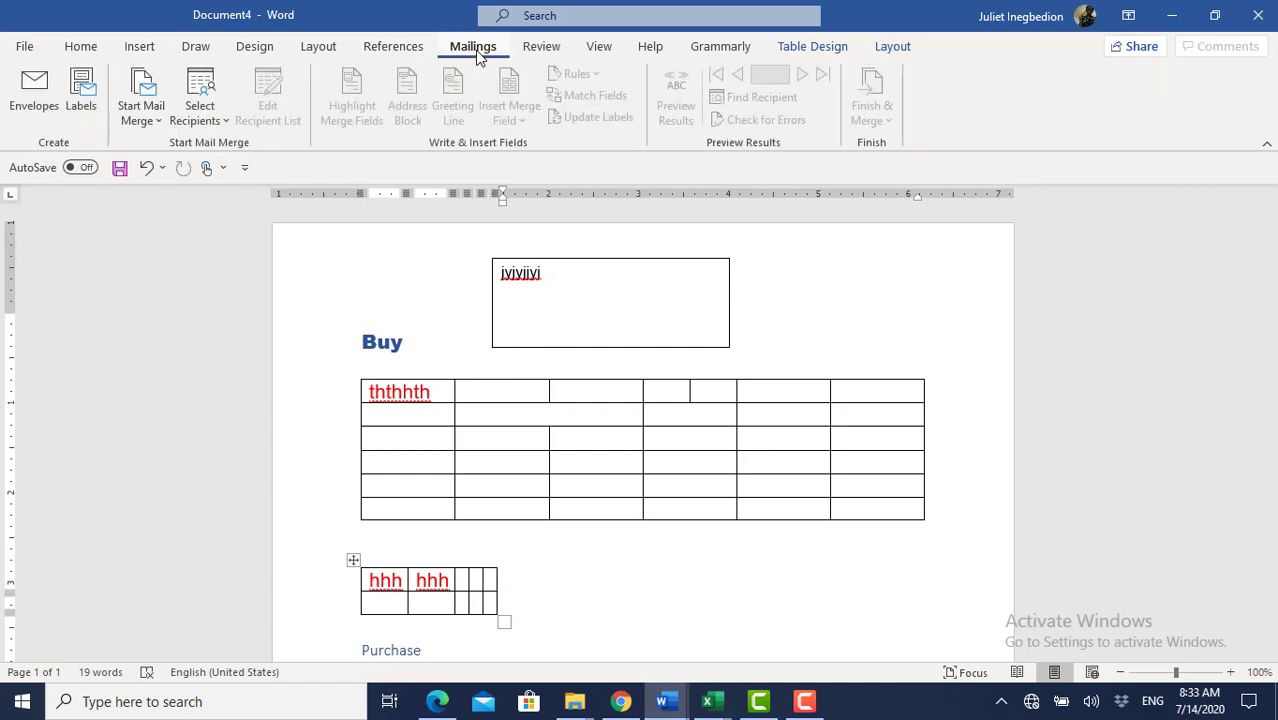
click(141, 115)
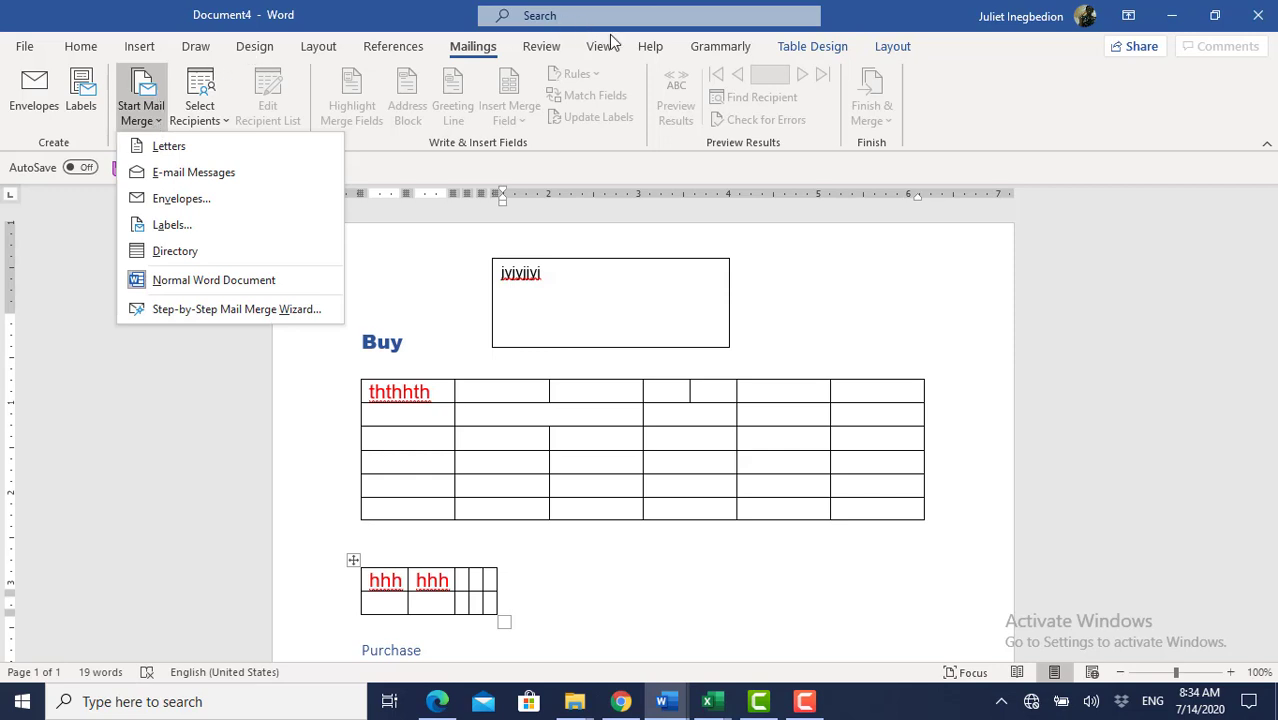
click(86, 50)
click(86, 50)
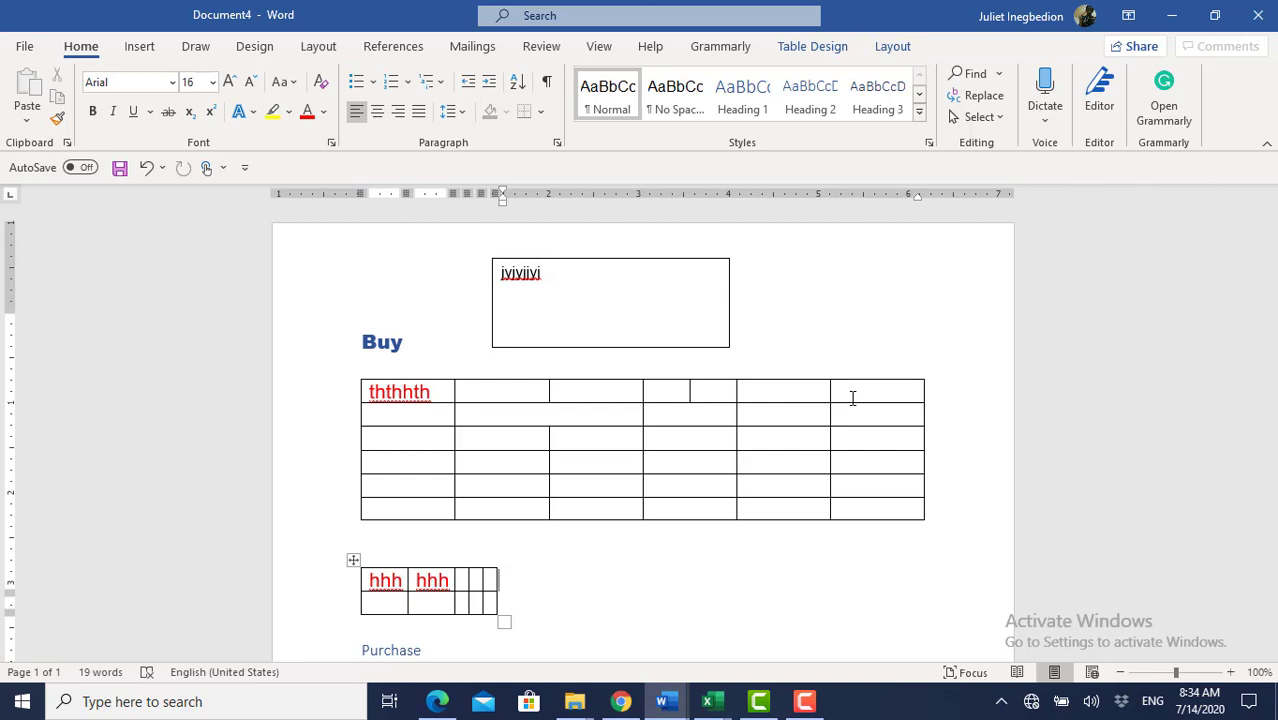
click(25, 47)
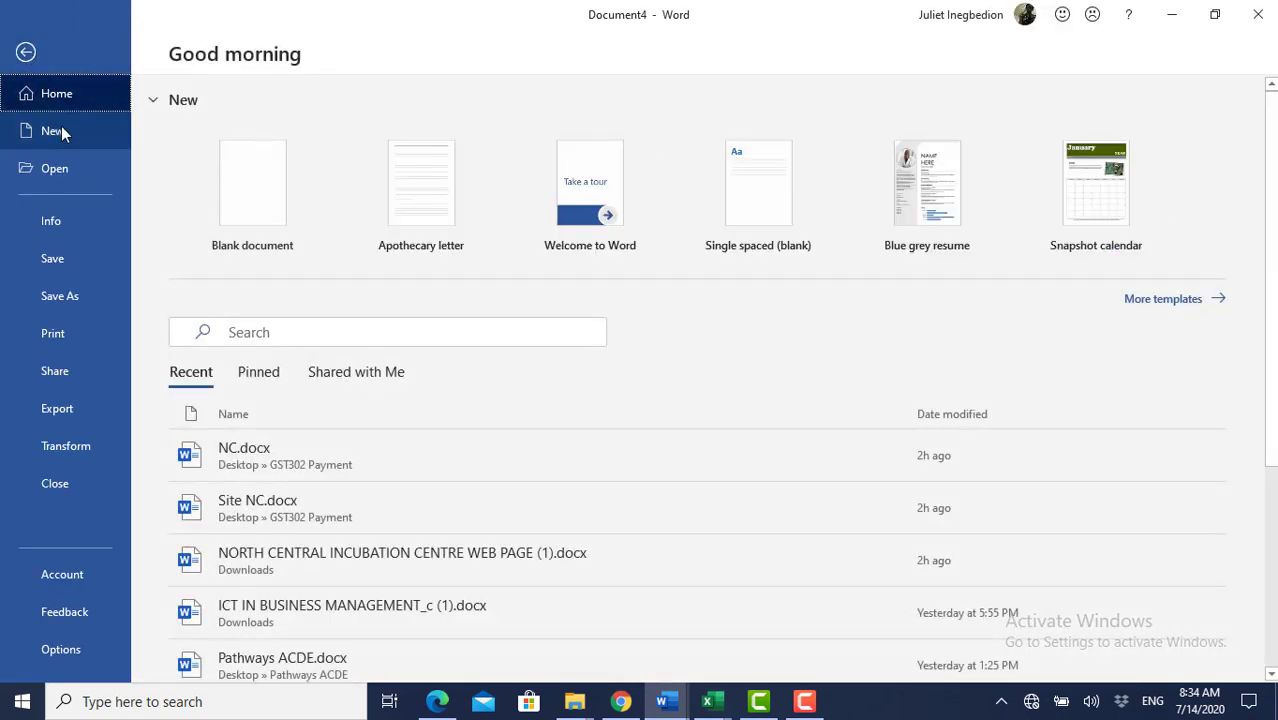
click(61, 128)
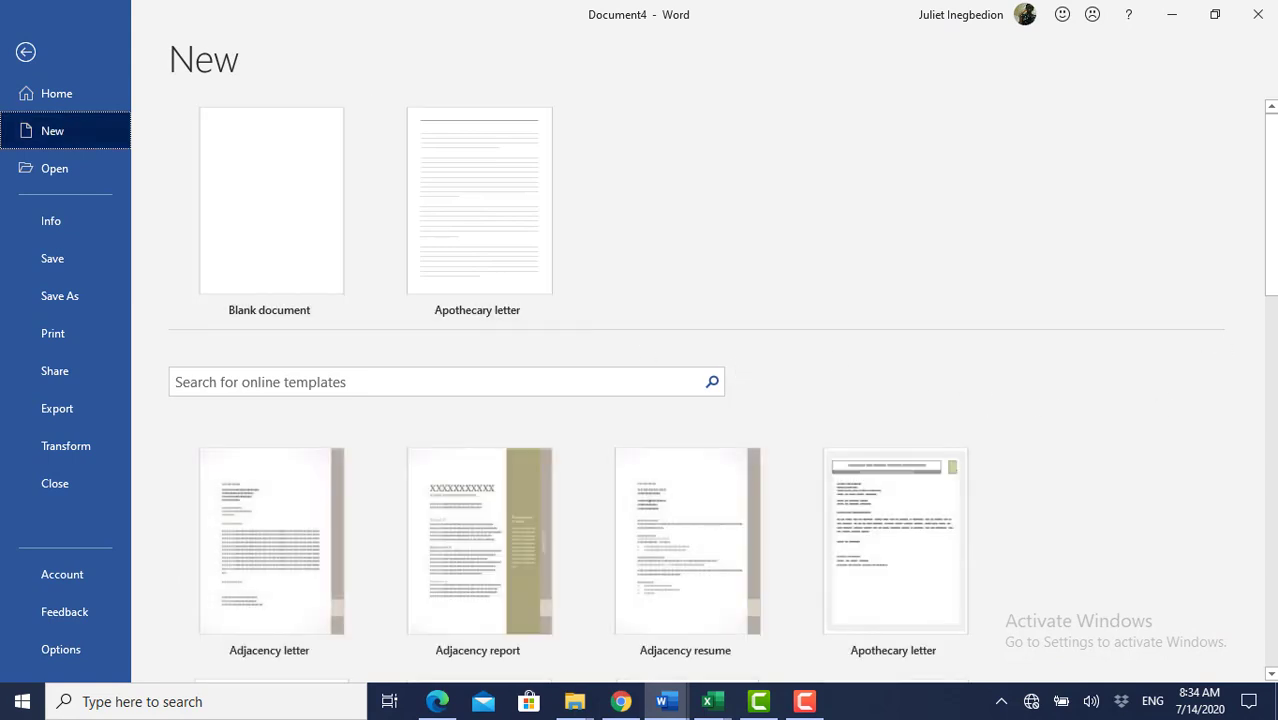
drag(1271, 283, 1220, 452)
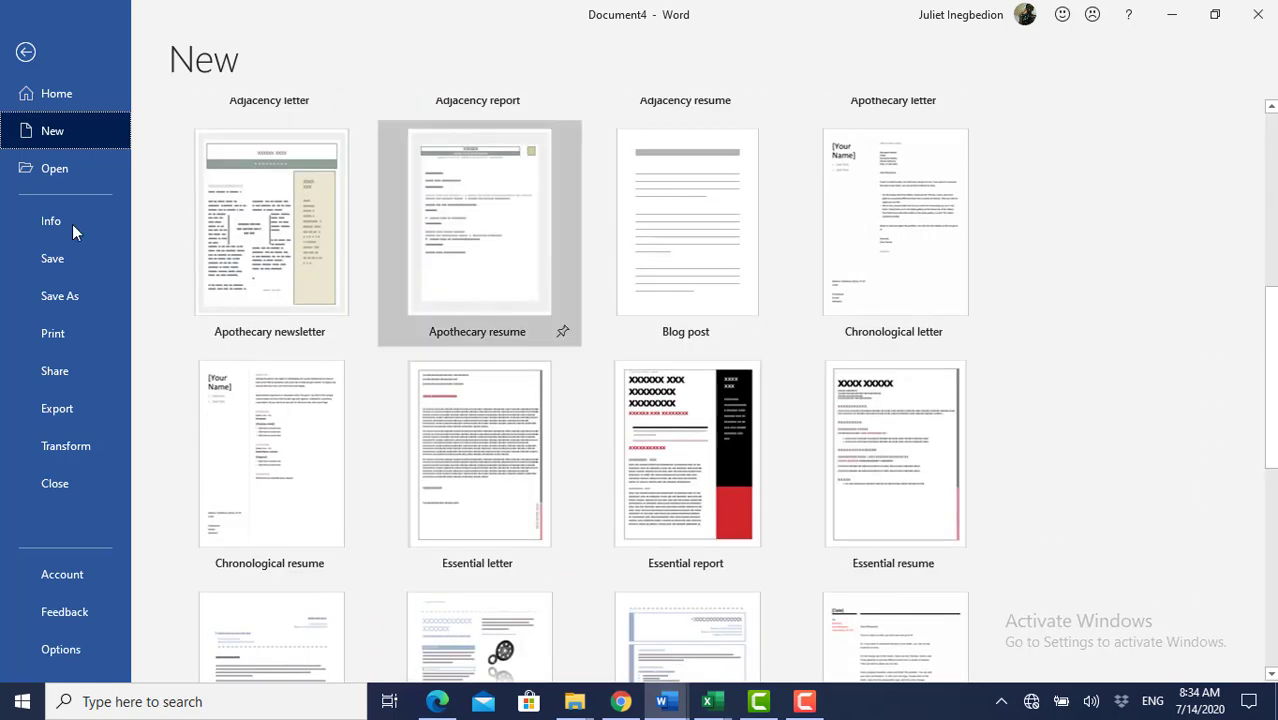
click(26, 52)
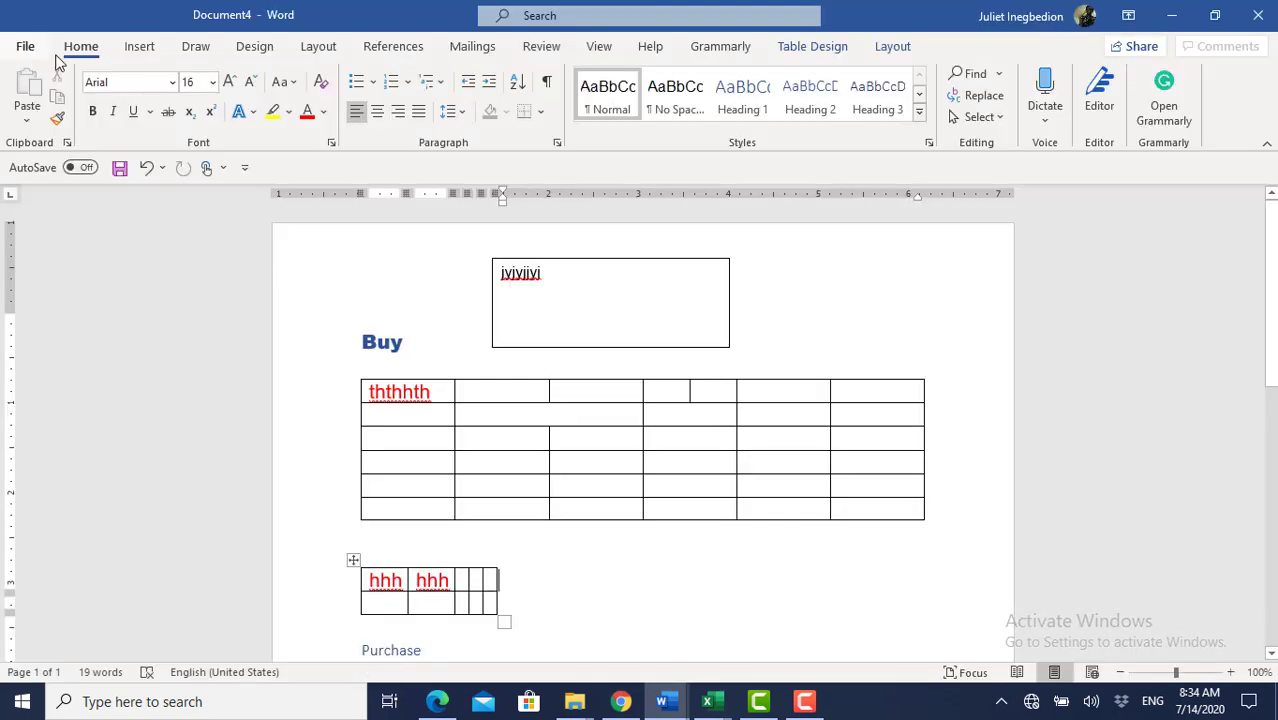
Step: Create a new document from the Red and black report template
click(25, 50)
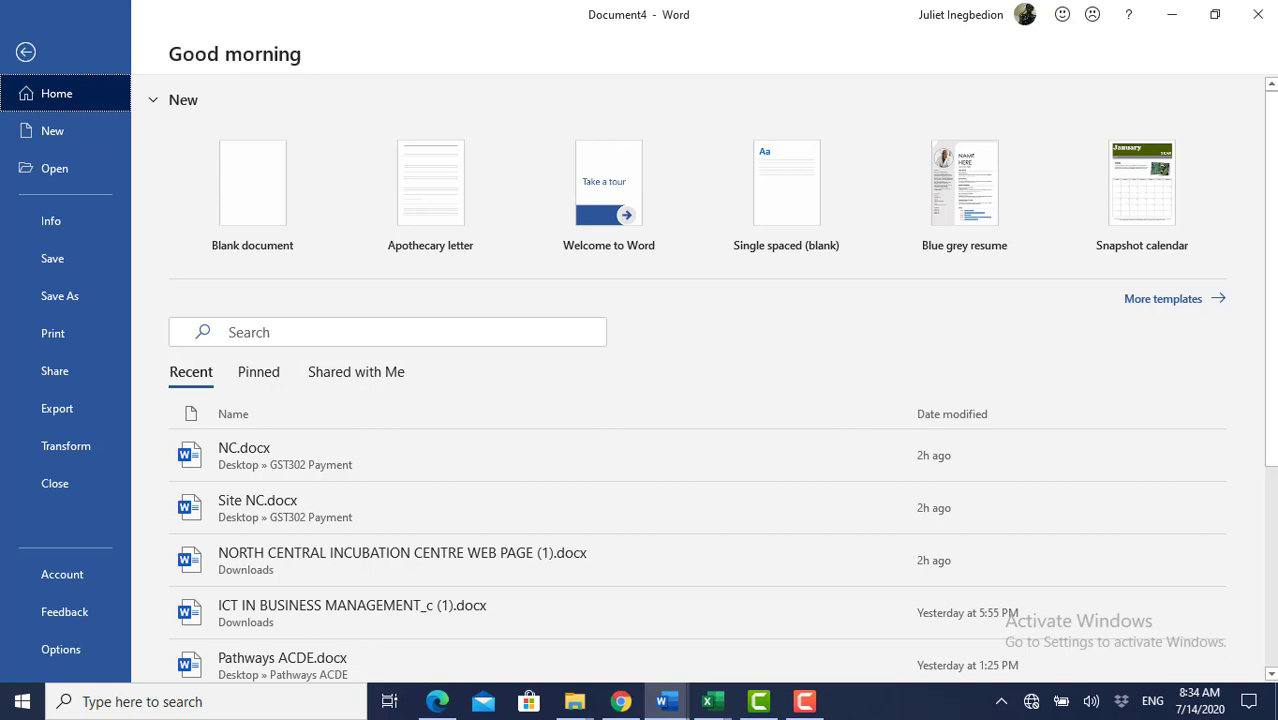
click(1160, 300)
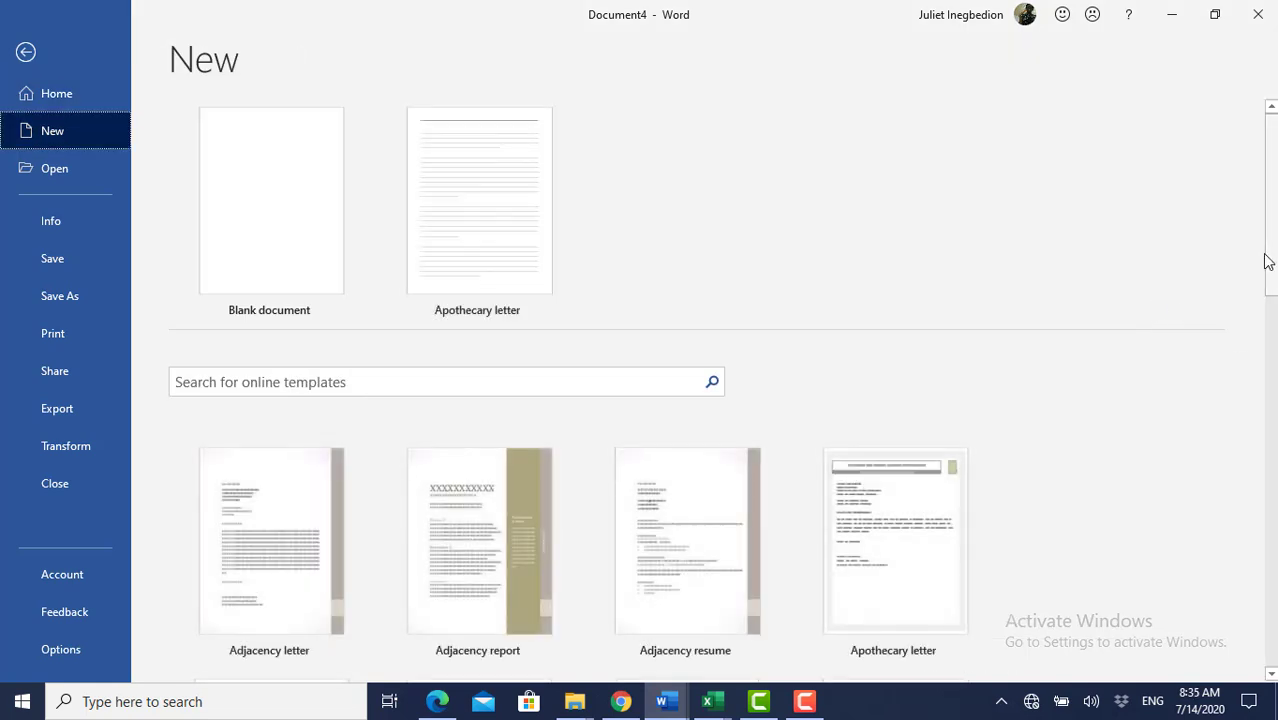
scroll(1267, 260, down, 3)
scroll(735, 390, down, 4)
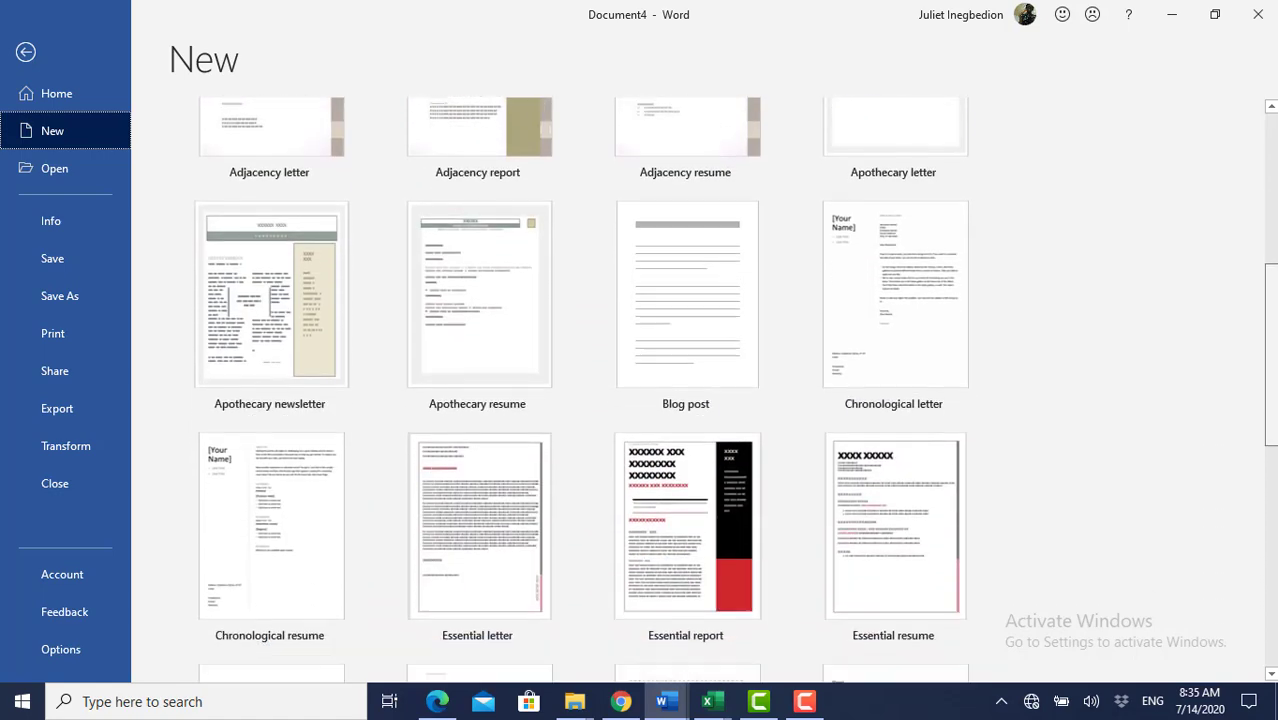
scroll(735, 390, down, 4)
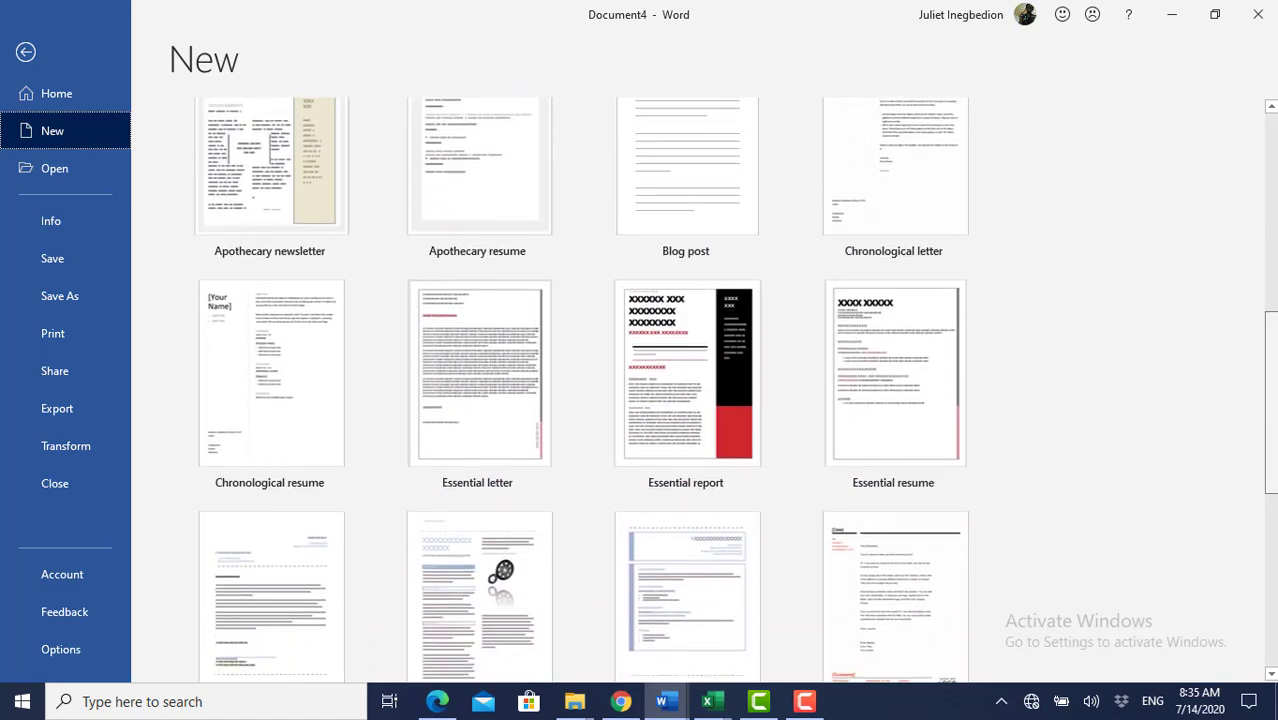
scroll(735, 390, down, 5)
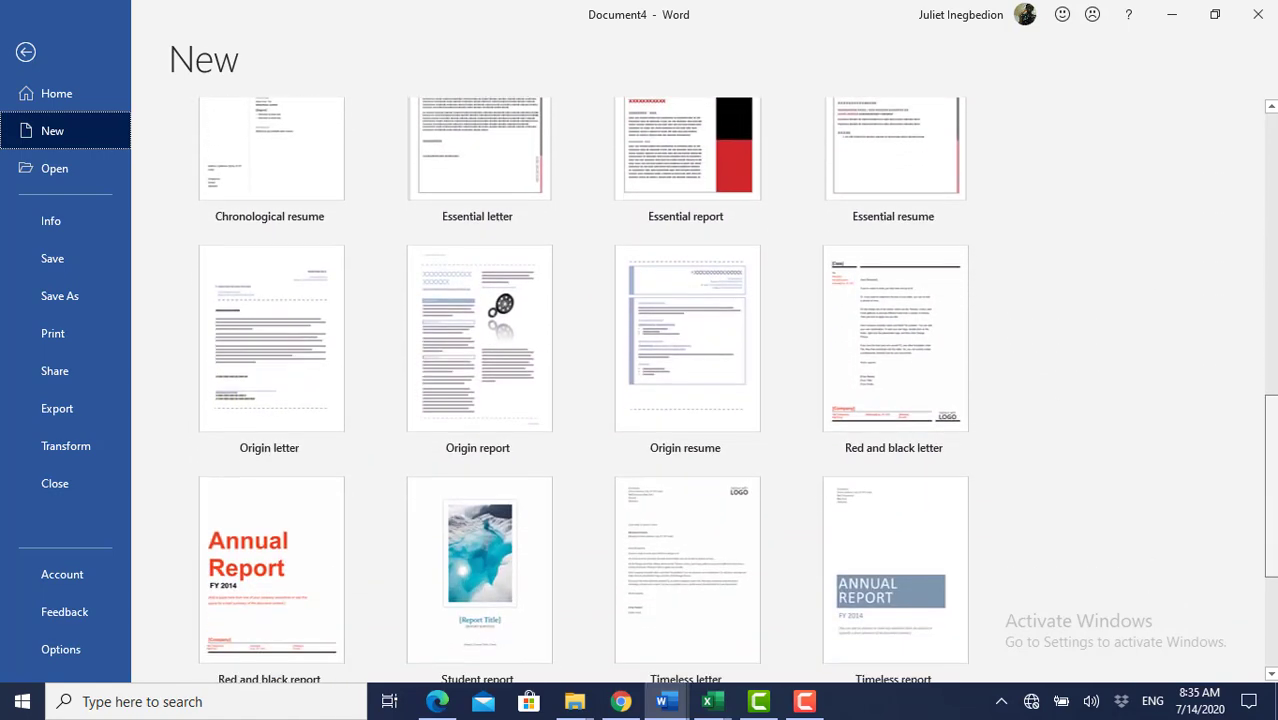
scroll(735, 390, down, 2)
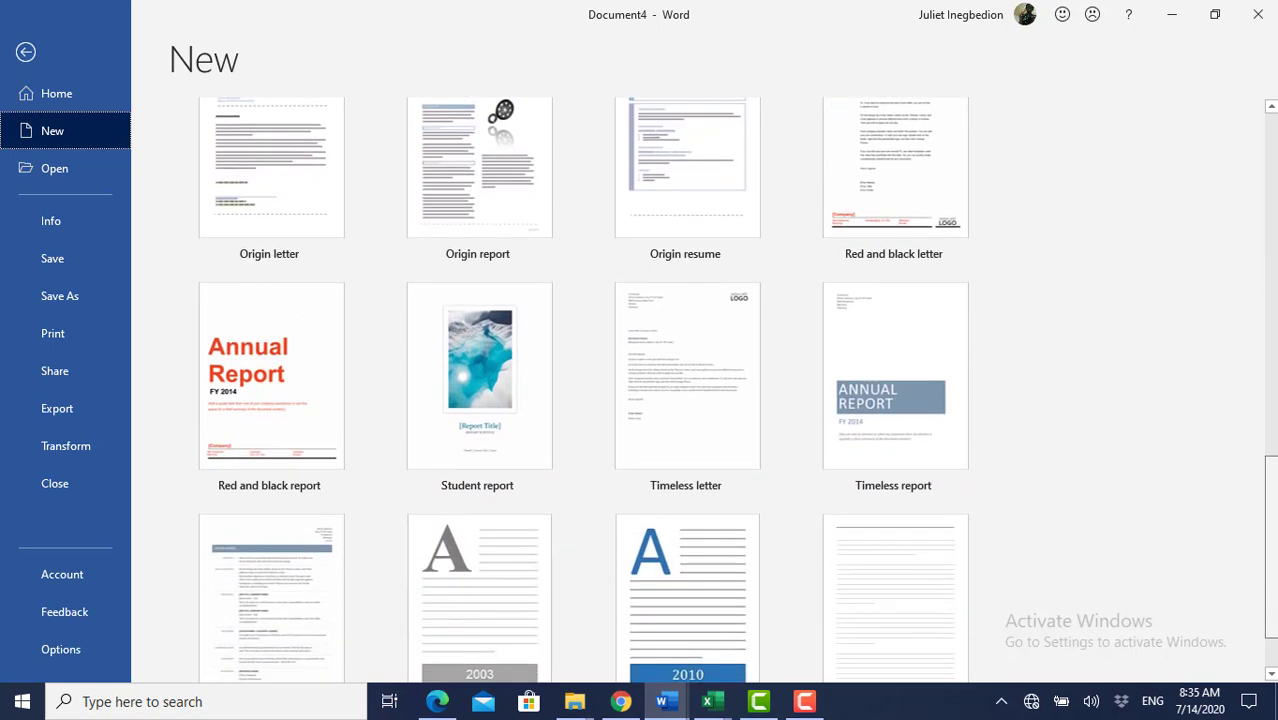
scroll(1274, 648, down, 2)
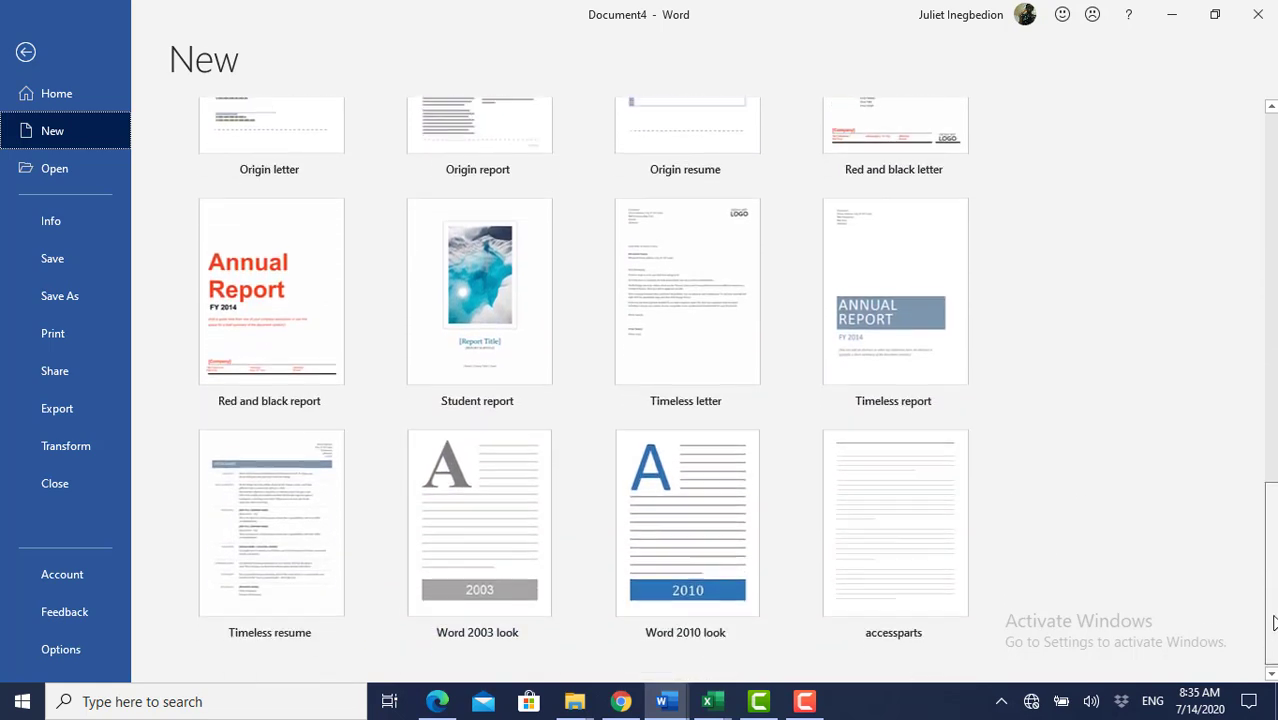
scroll(1272, 630, up, 2)
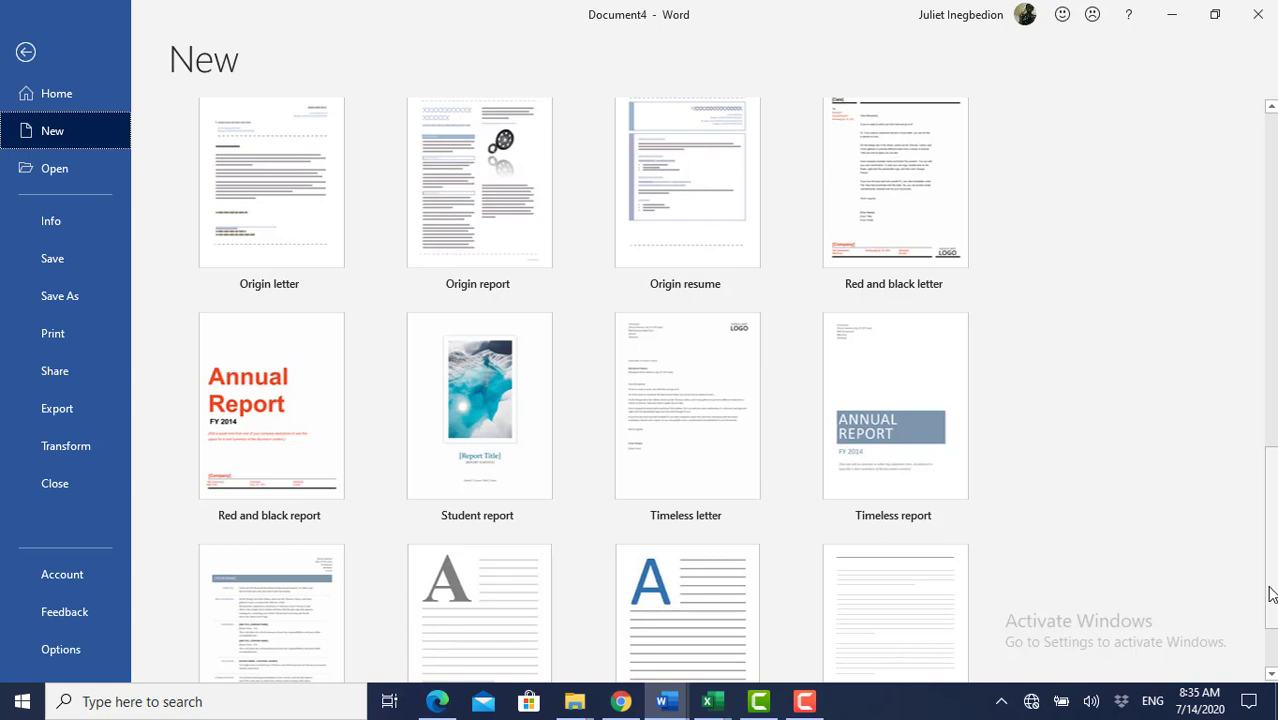
click(301, 410)
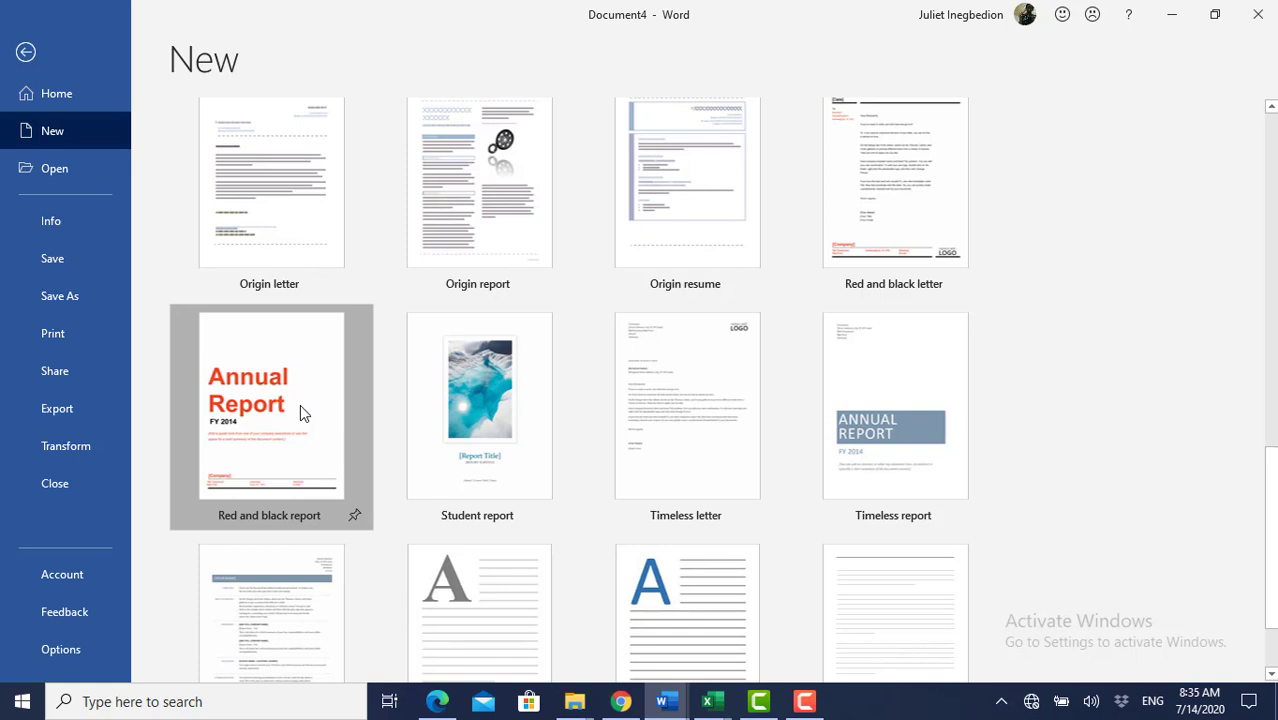
key(Escape)
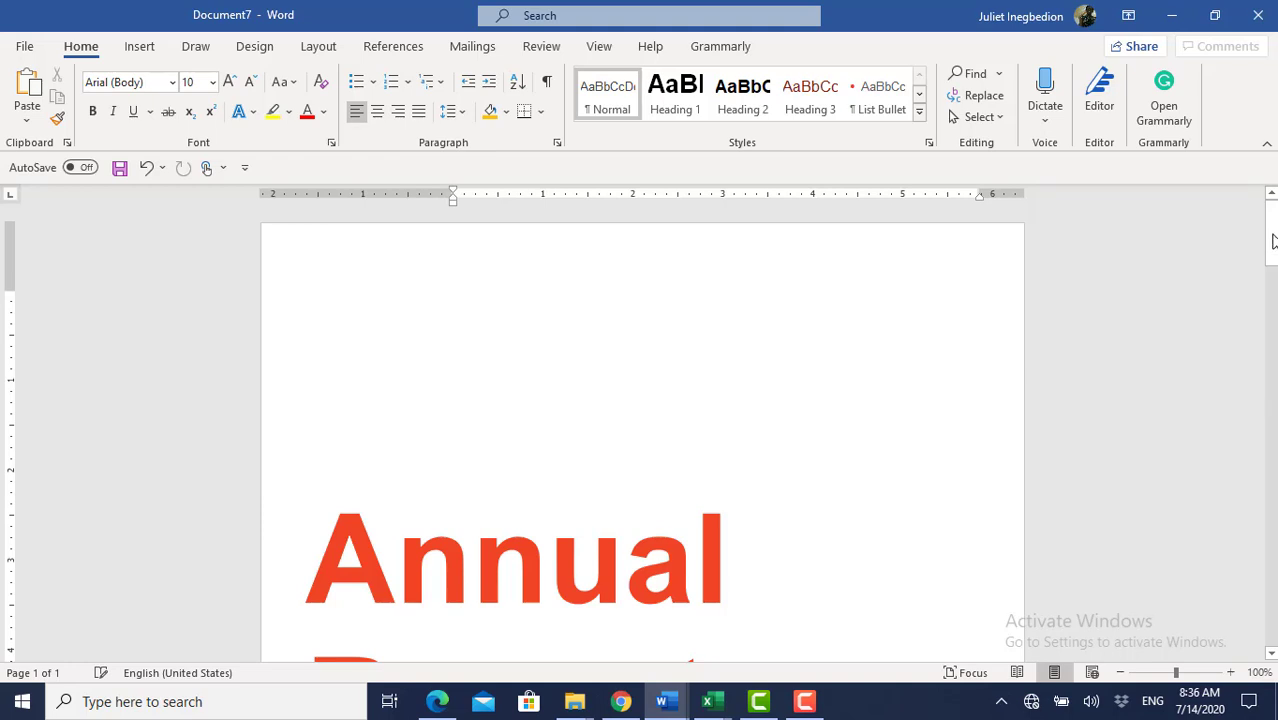
Step: Replace "FY" with "2020" in the line beneath the Annual Report title on the cover page
drag(1272, 240, 1268, 280)
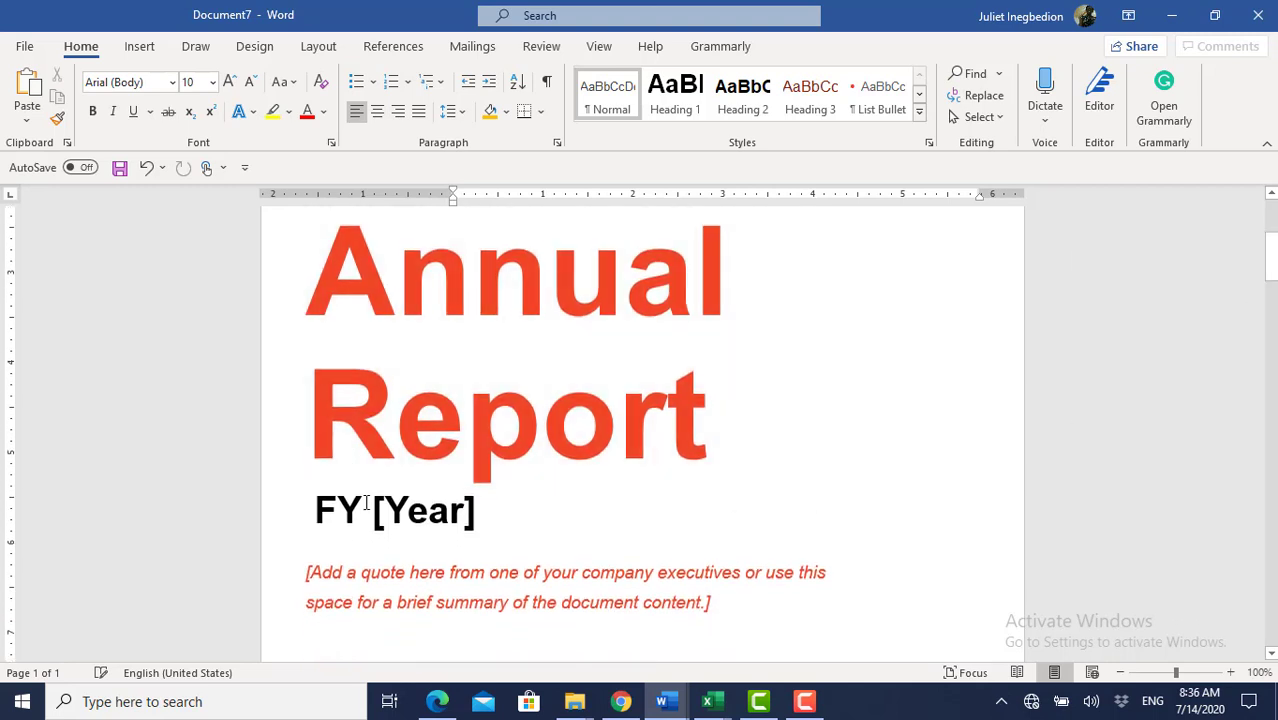
drag(366, 503, 316, 510)
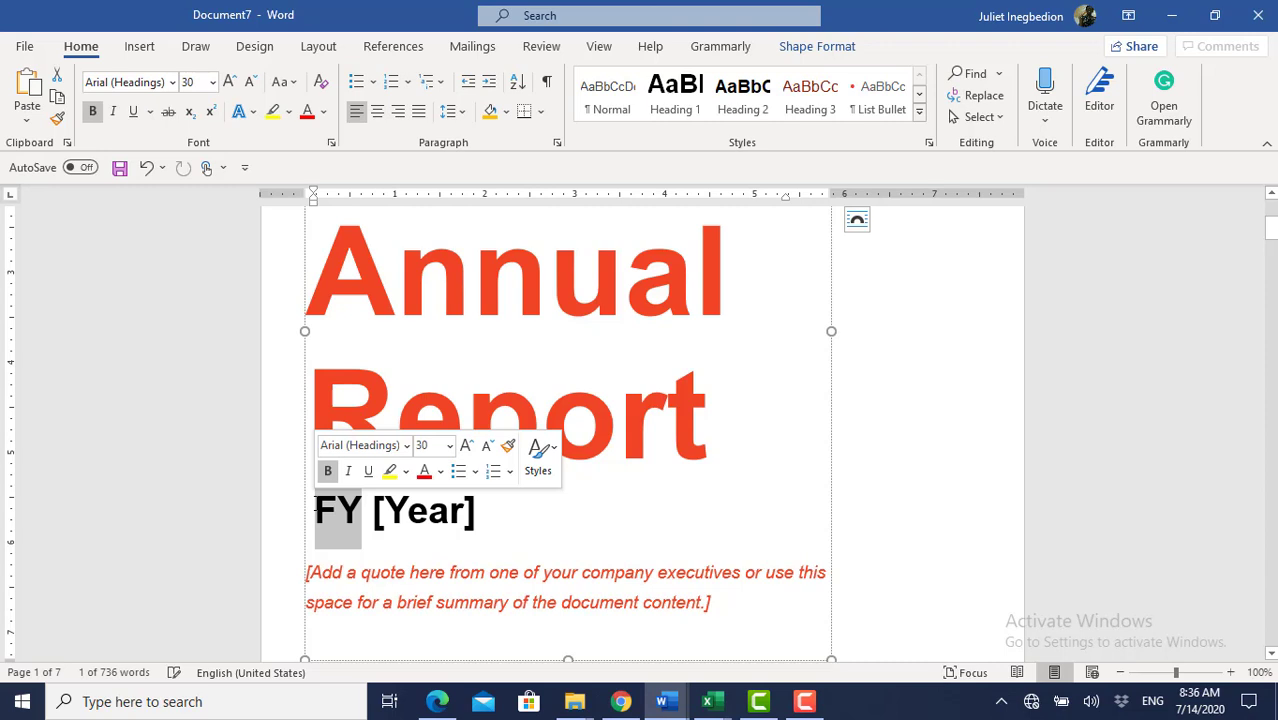
key(BackSpace)
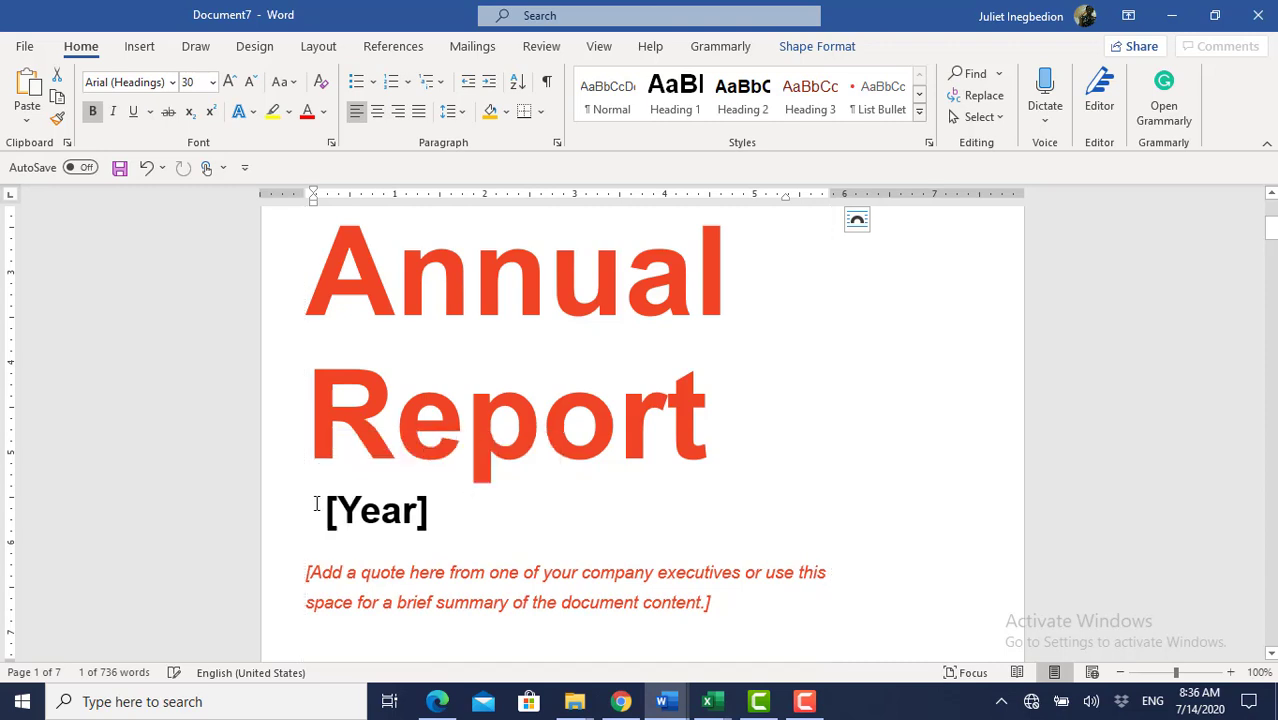
text(2020)
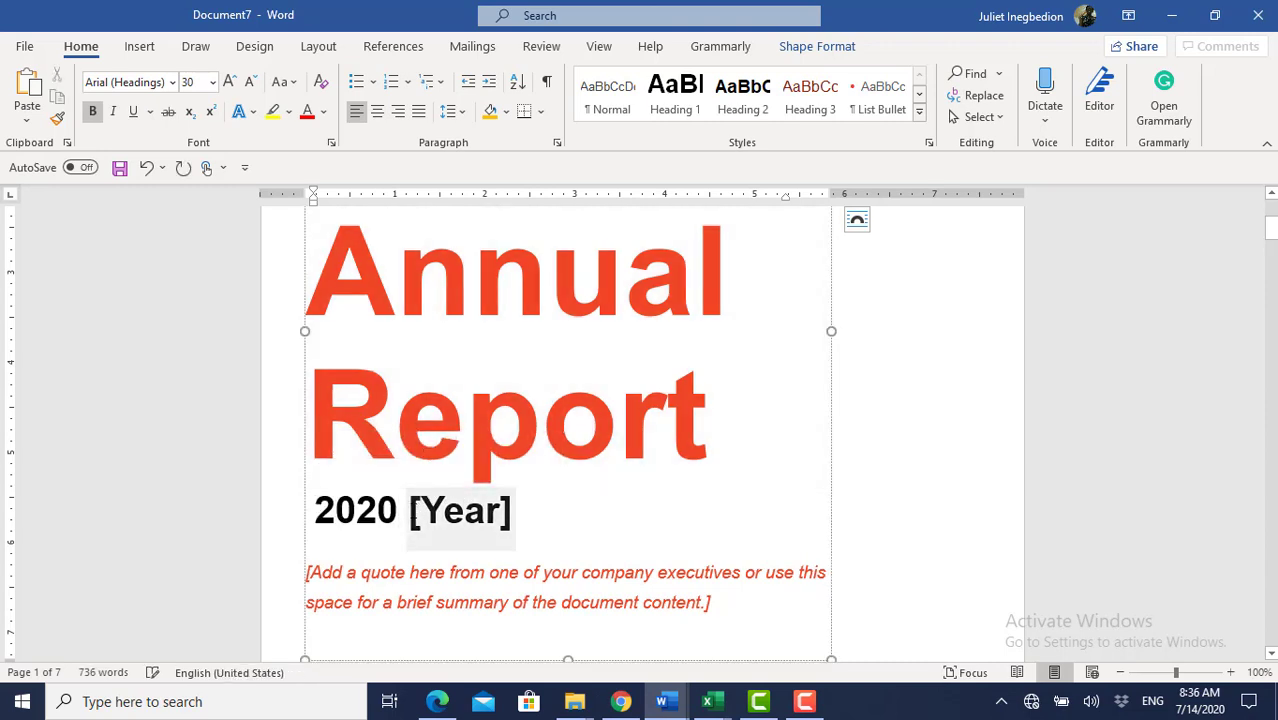
Step: Try to delete the [Year] date placeholder beneath the Annual Report title
click(452, 512)
key(BackSpace)
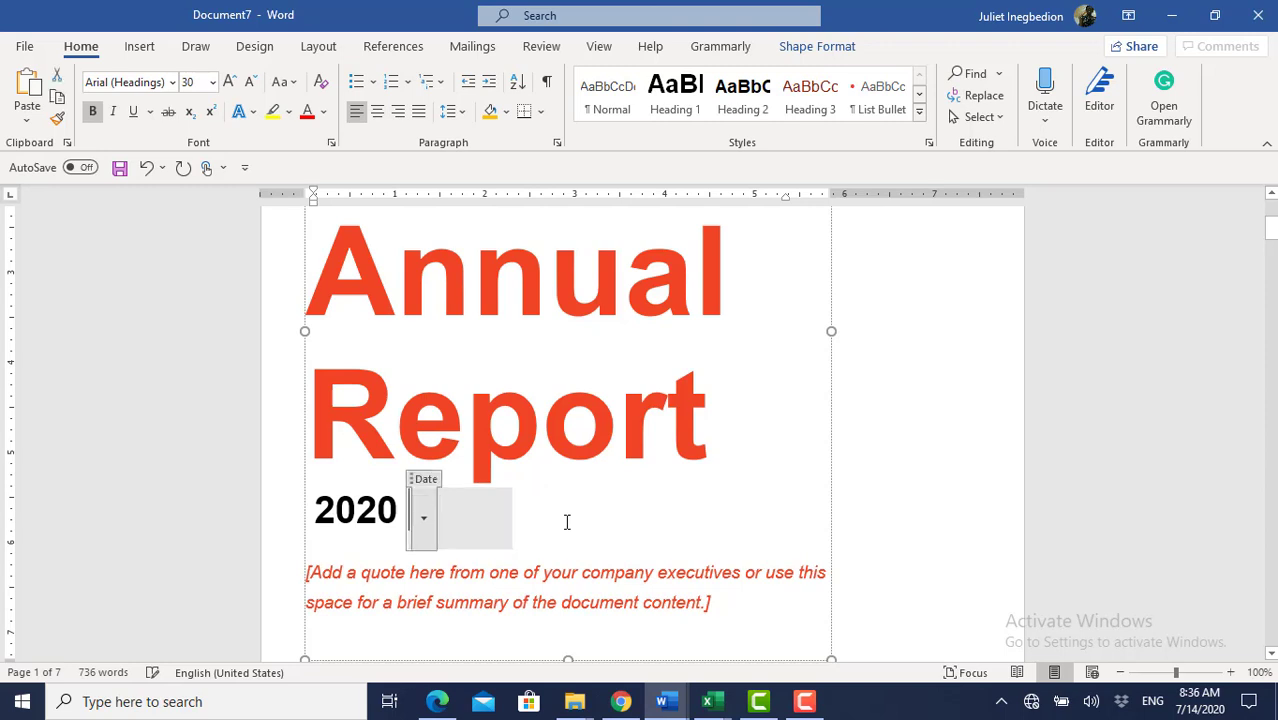
click(607, 551)
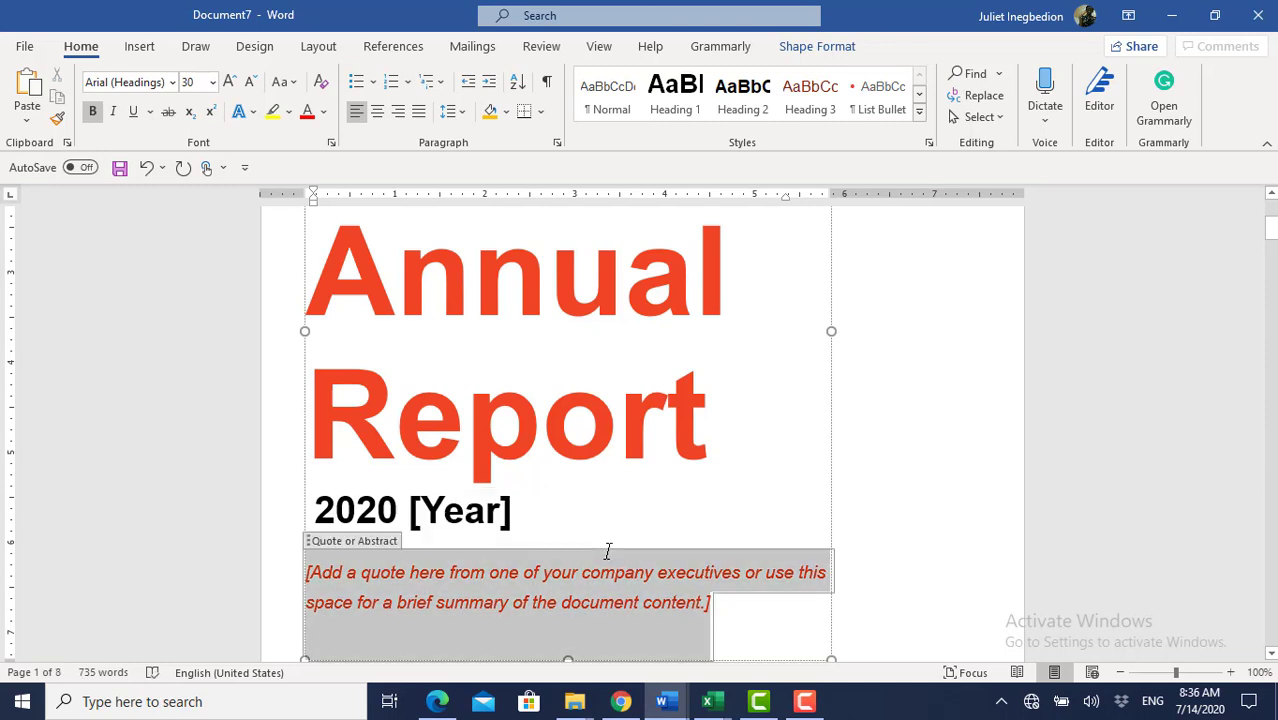
right_click(607, 551)
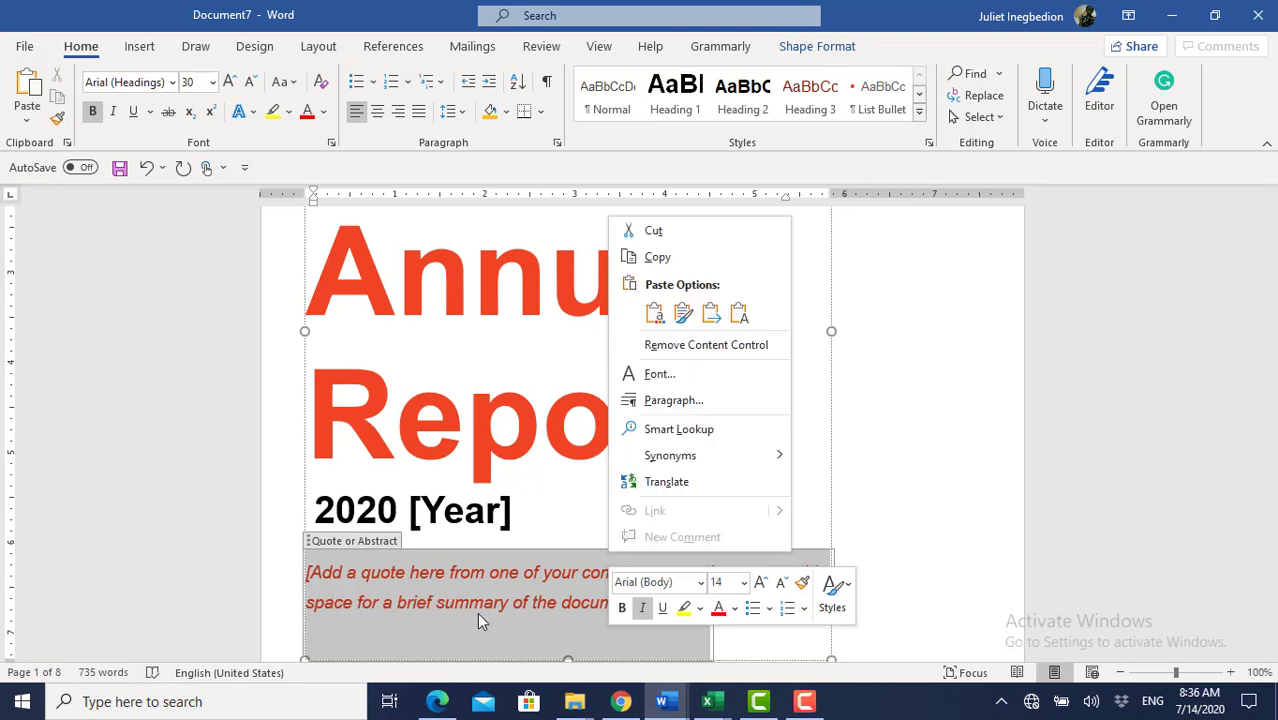
click(978, 519)
key(ctrl+Home)
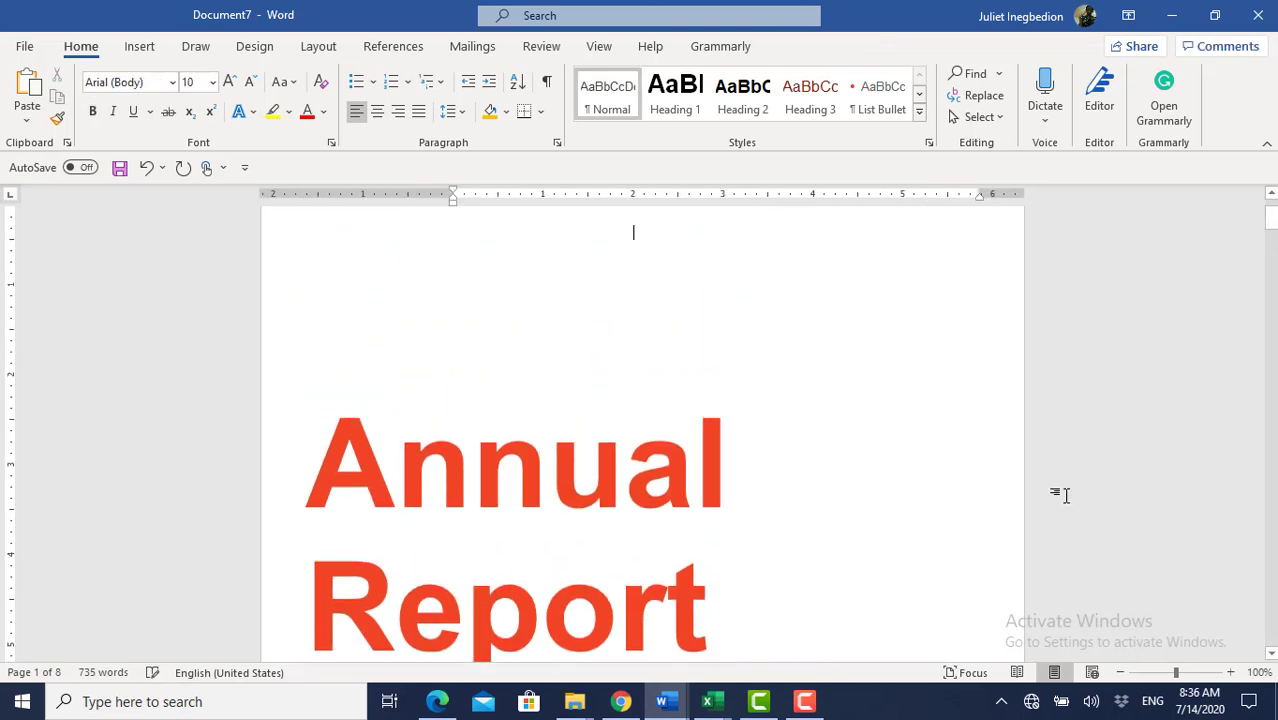
drag(1272, 220, 1272, 122)
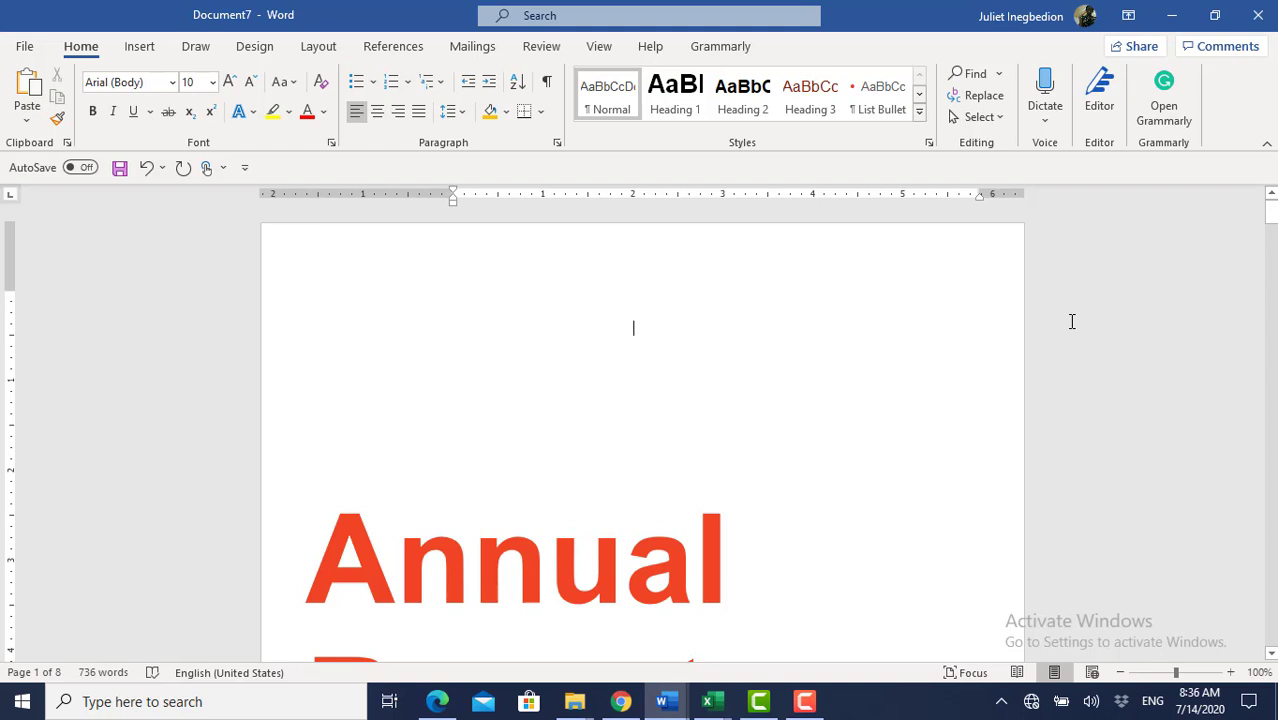
click(804, 701)
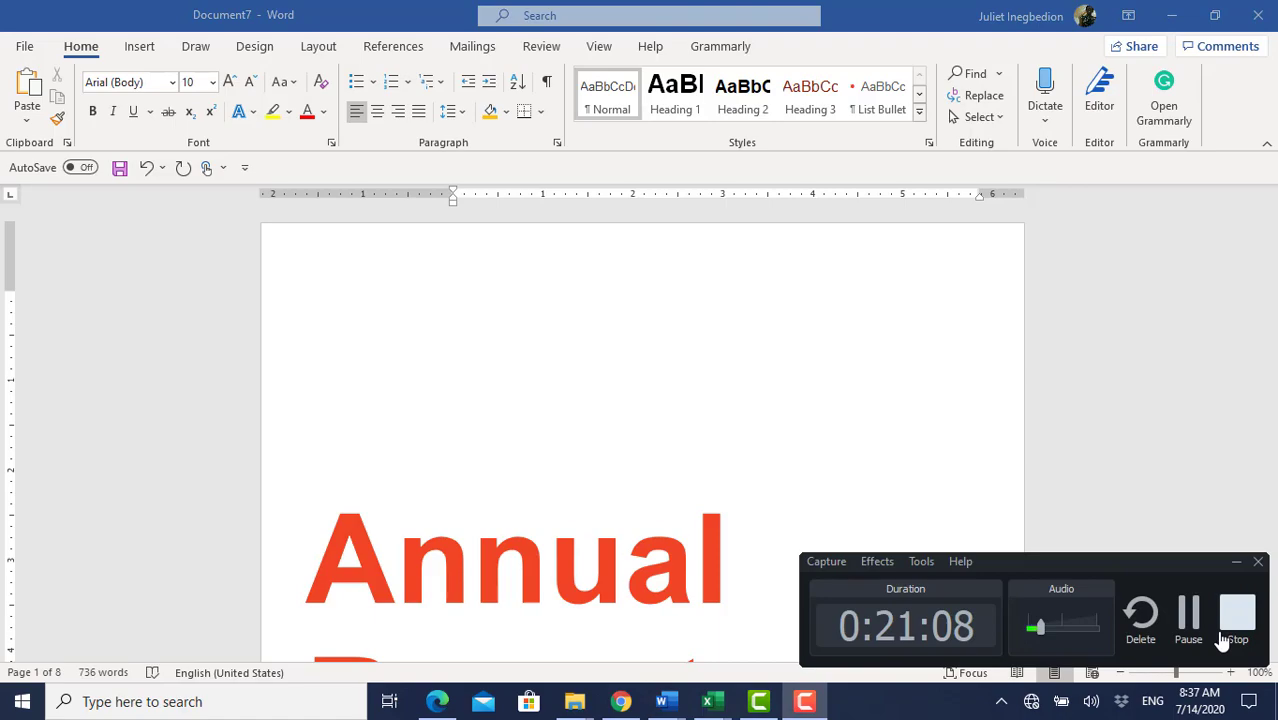
click(1218, 638)
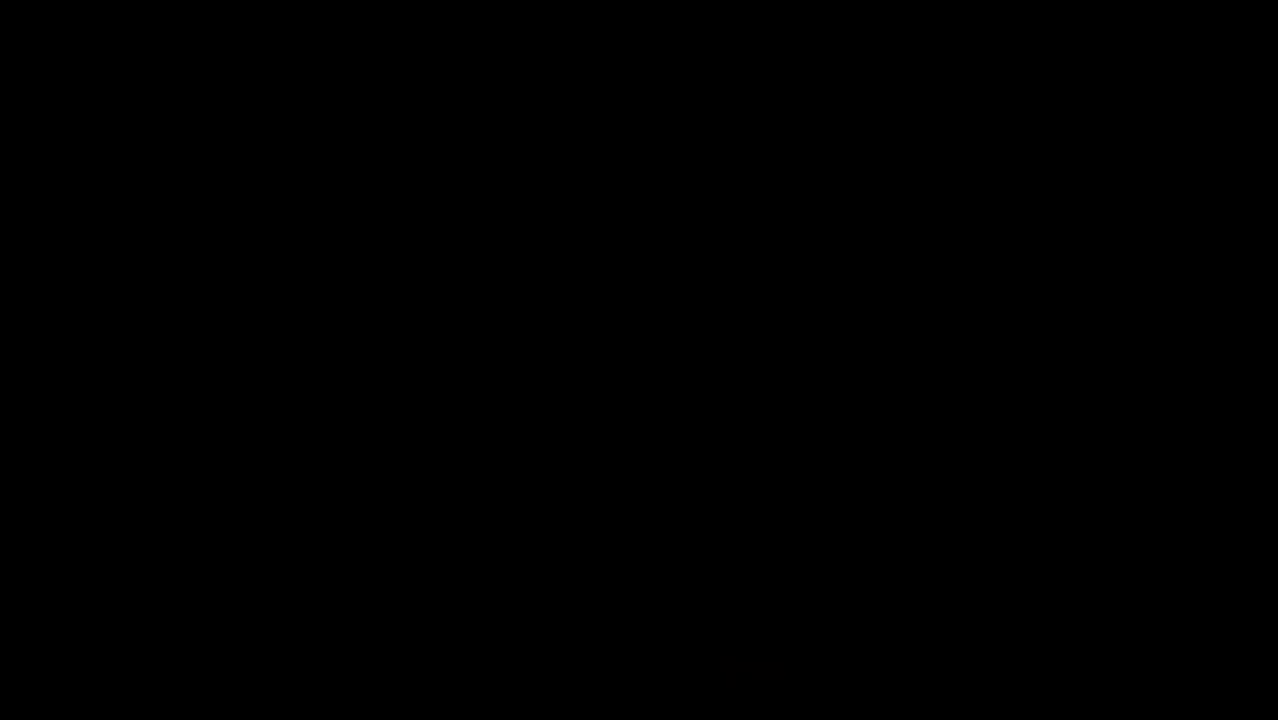